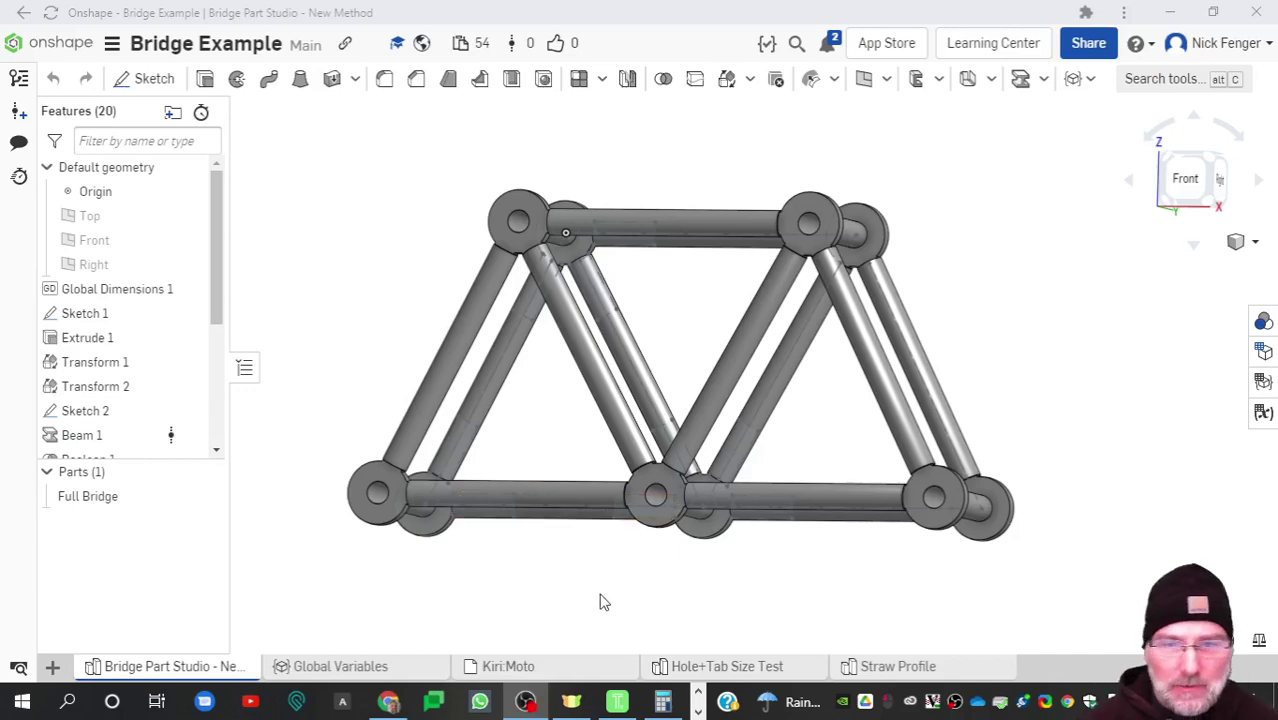
Step: Show the GHS Eng Truss model in Truss.2D, then switch to the Canvas course page
{"action": "left_click", "coordinate": [617, 701]}
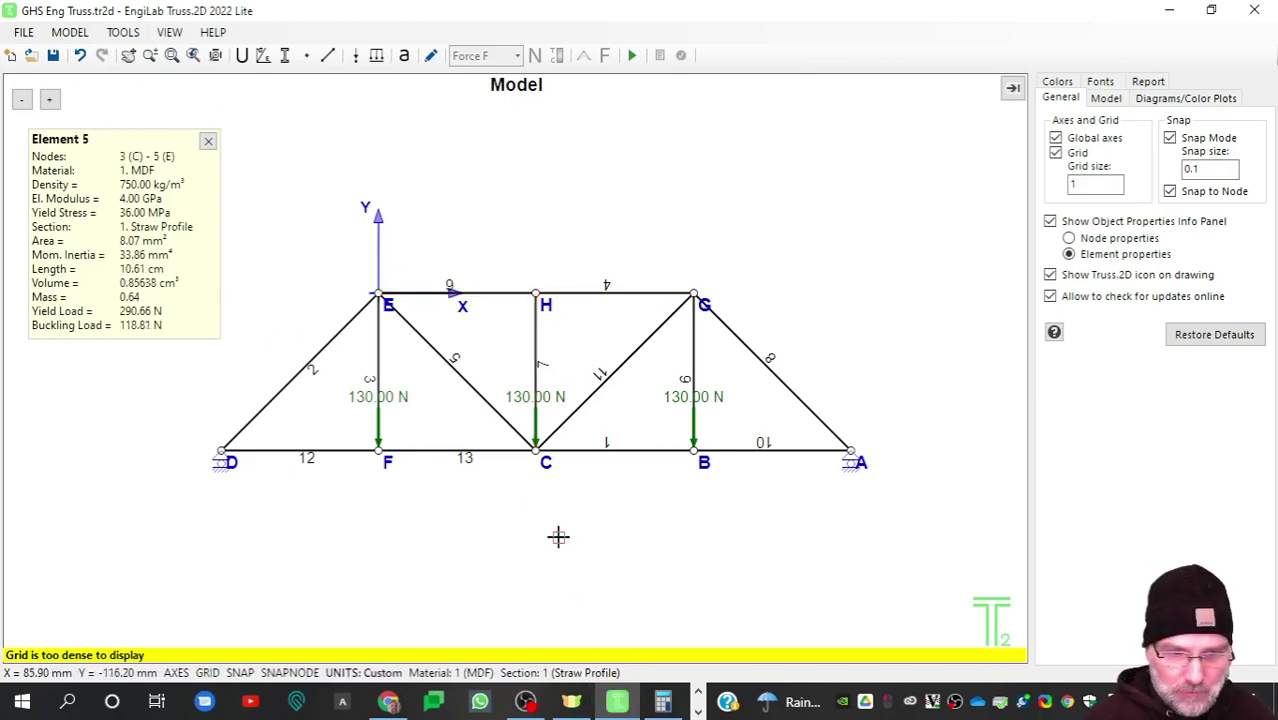
{"action": "key", "text": "alt+Tab"}
{"action": "key", "text": "alt+Tab"}
{"action": "key", "text": "alt+Tab"}
{"action": "key", "text": "alt+Tab"}
{"action": "key", "text": "alt+Tab"}
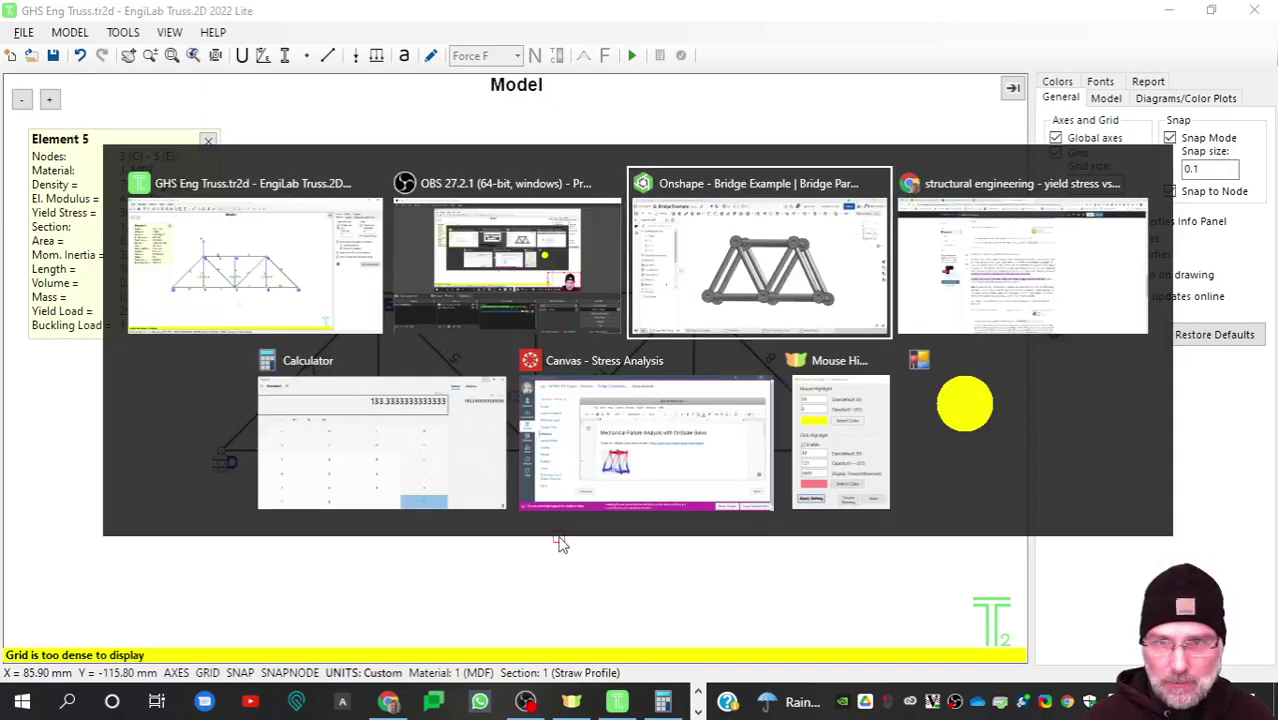
Step: Scroll to the EngiLab section and preview the linked Truss Model file
{"action": "scroll", "coordinate": [593, 458], "scroll_direction": "down", "scroll_amount": 10}
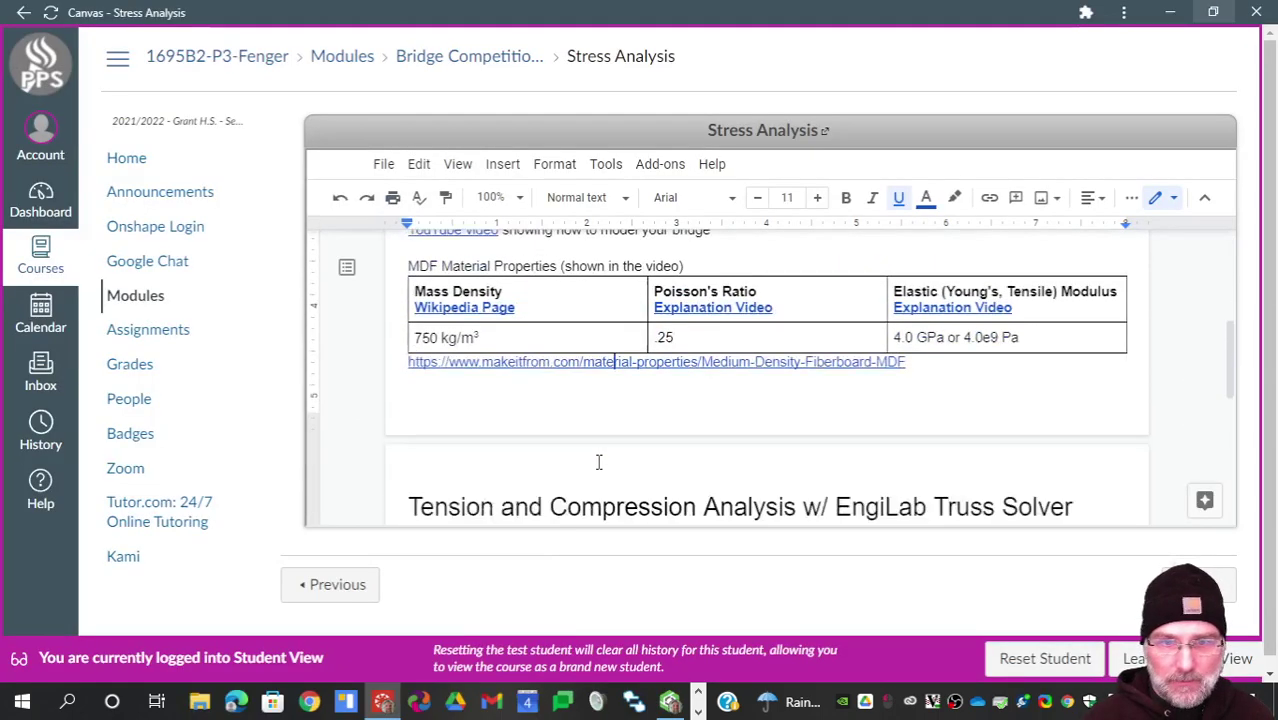
{"action": "scroll", "coordinate": [790, 350], "scroll_direction": "down", "scroll_amount": 2}
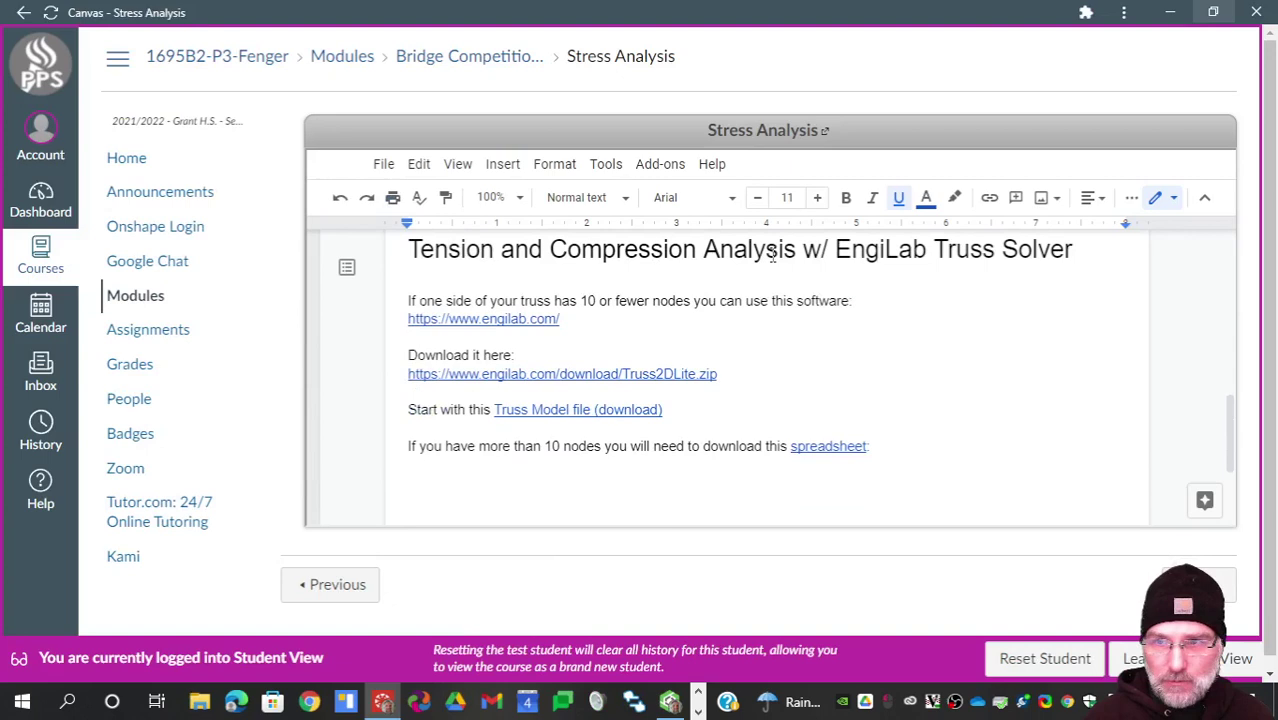
{"action": "left_click", "coordinate": [567, 411]}
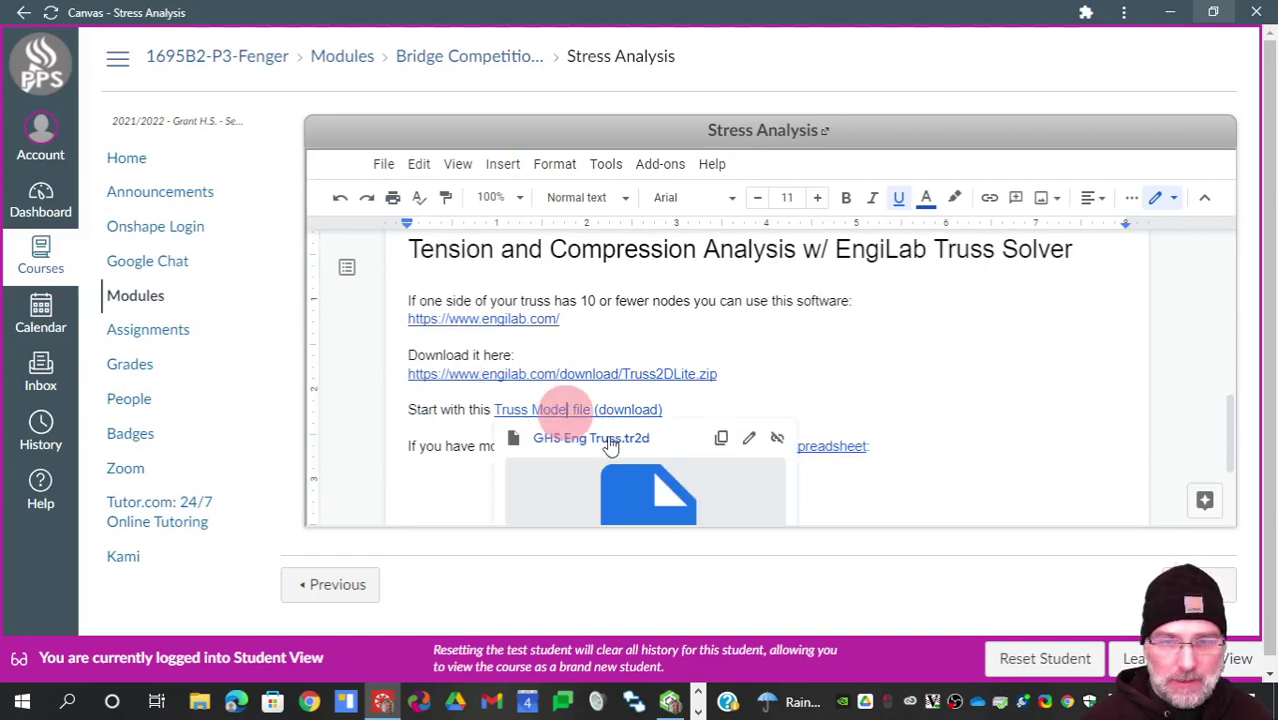
{"action": "scroll", "coordinate": [538, 362], "scroll_direction": "down", "scroll_amount": 2}
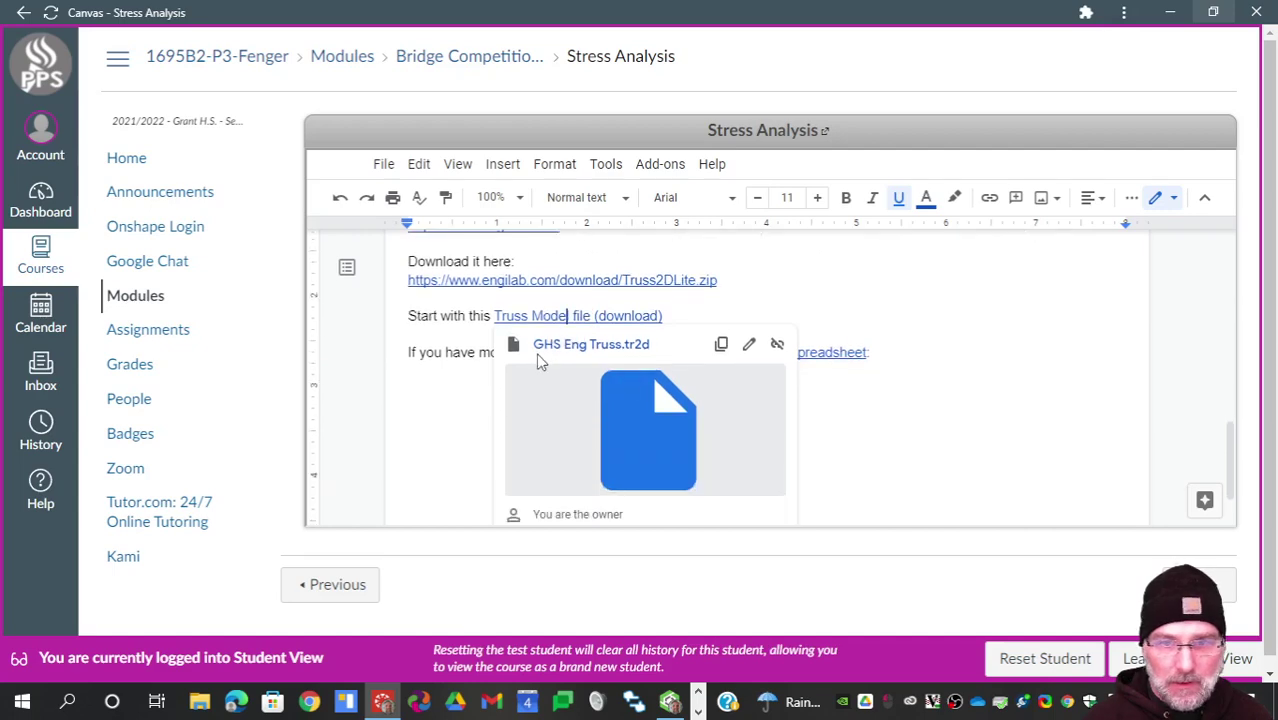
{"action": "scroll", "coordinate": [540, 352], "scroll_direction": "up", "scroll_amount": 10}
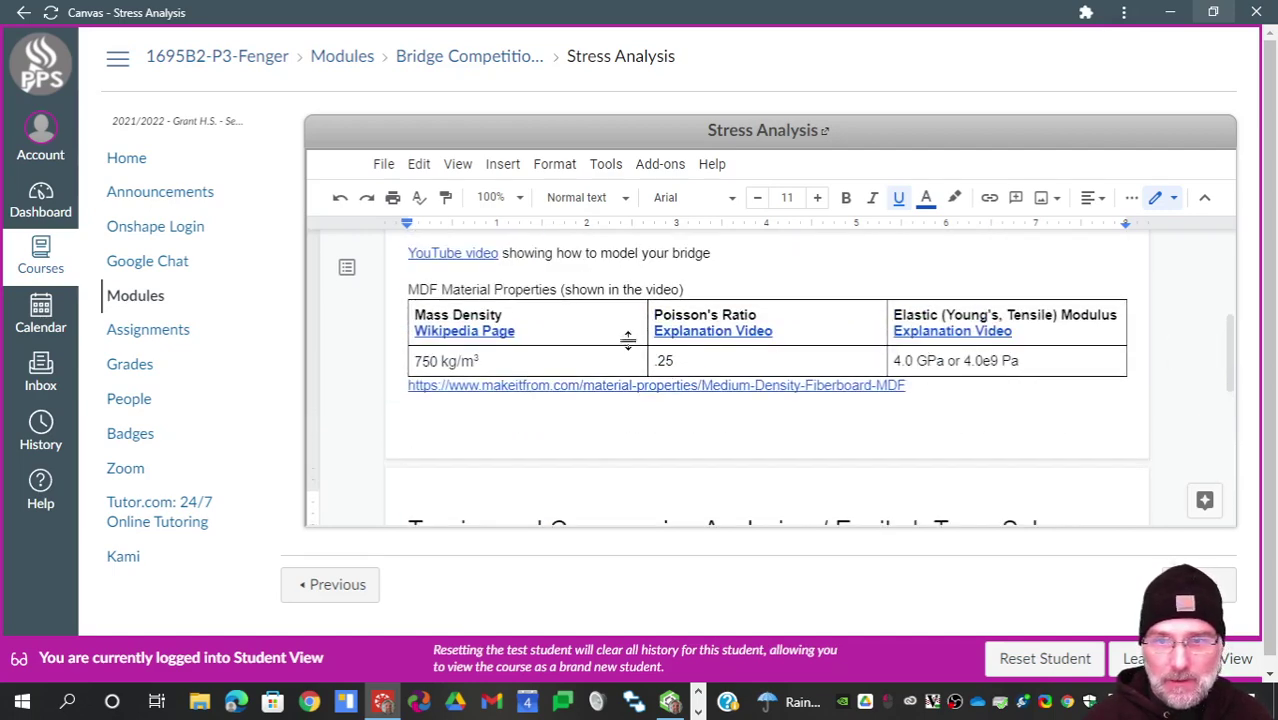
{"action": "scroll", "coordinate": [600, 340], "scroll_direction": "down", "scroll_amount": 9}
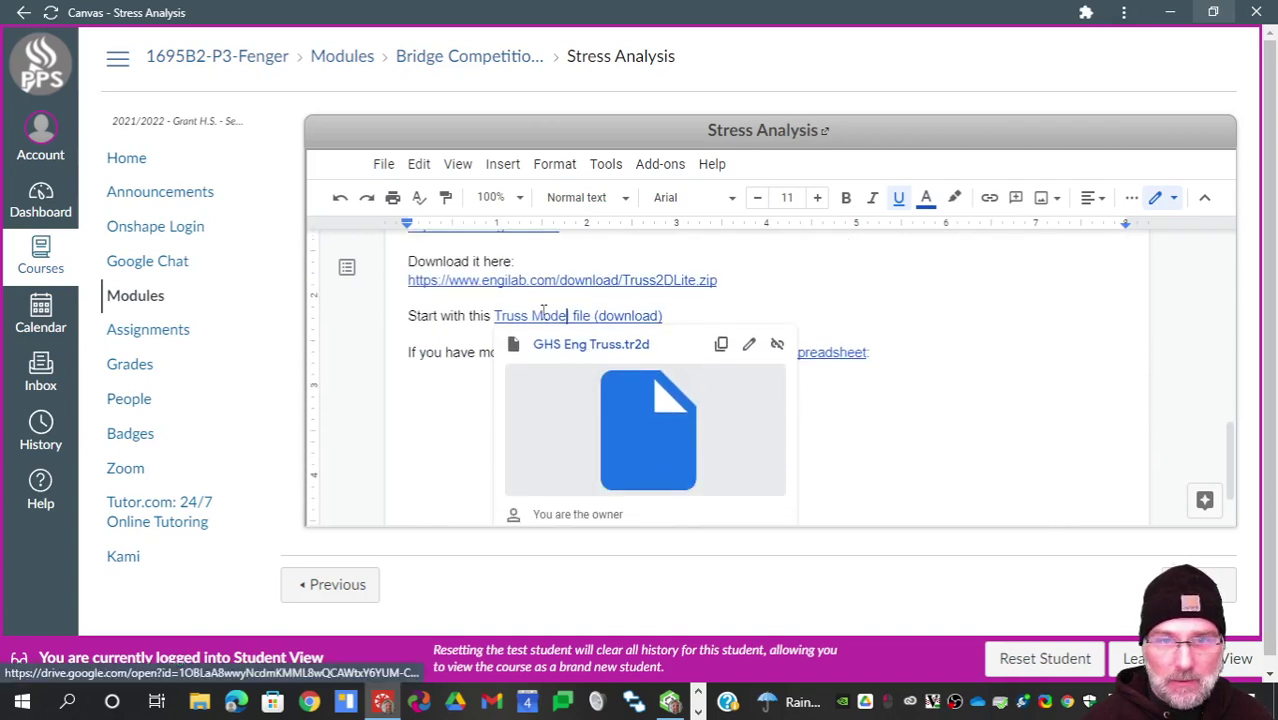
{"action": "left_click", "coordinate": [846, 306]}
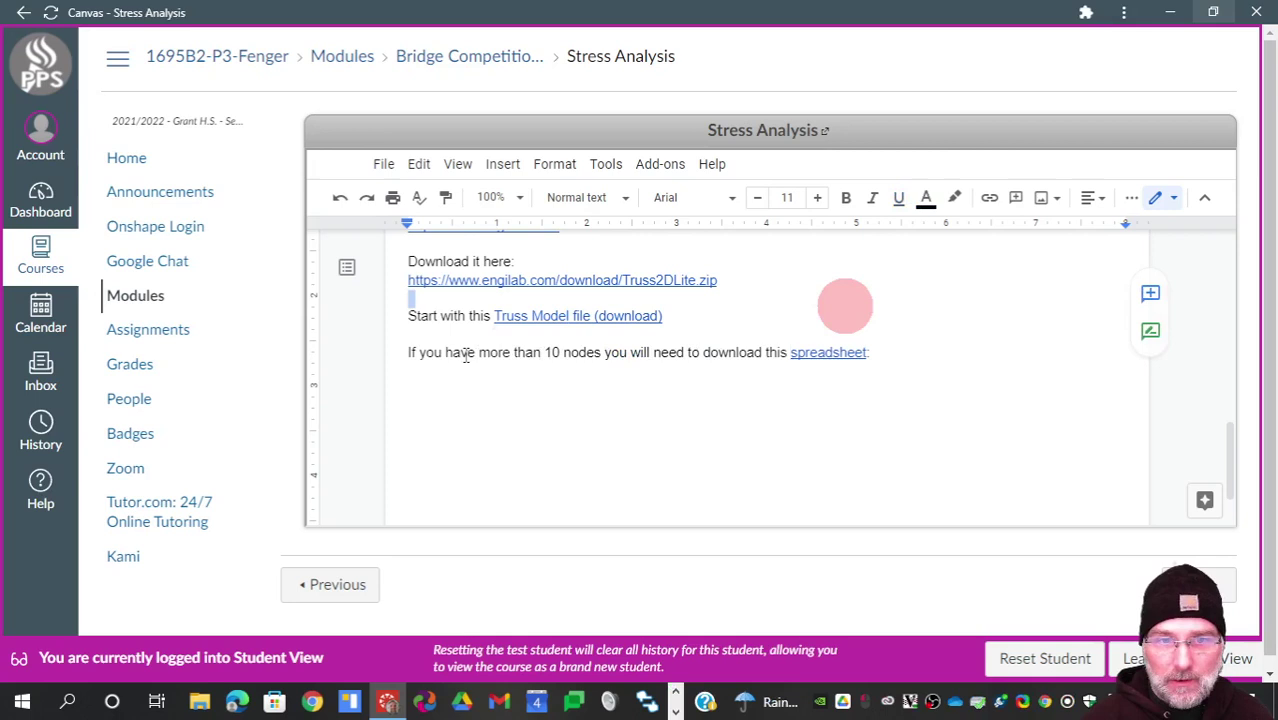
Step: Preview the truss solver spreadsheet link, then return to Truss.2D
{"action": "left_click_drag", "start_coordinate": [408, 352], "coordinate": [764, 352]}
{"action": "left_click", "coordinate": [647, 351]}
{"action": "left_click", "coordinate": [821, 352]}
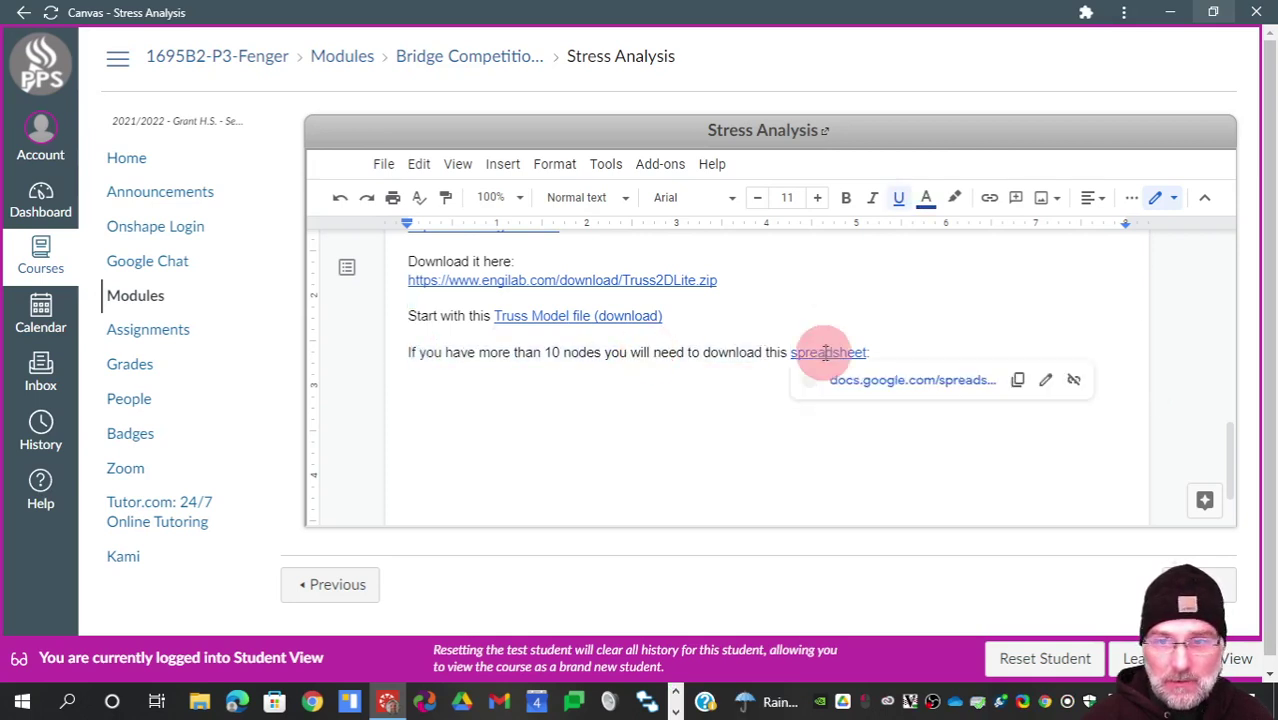
{"action": "left_click", "coordinate": [660, 384]}
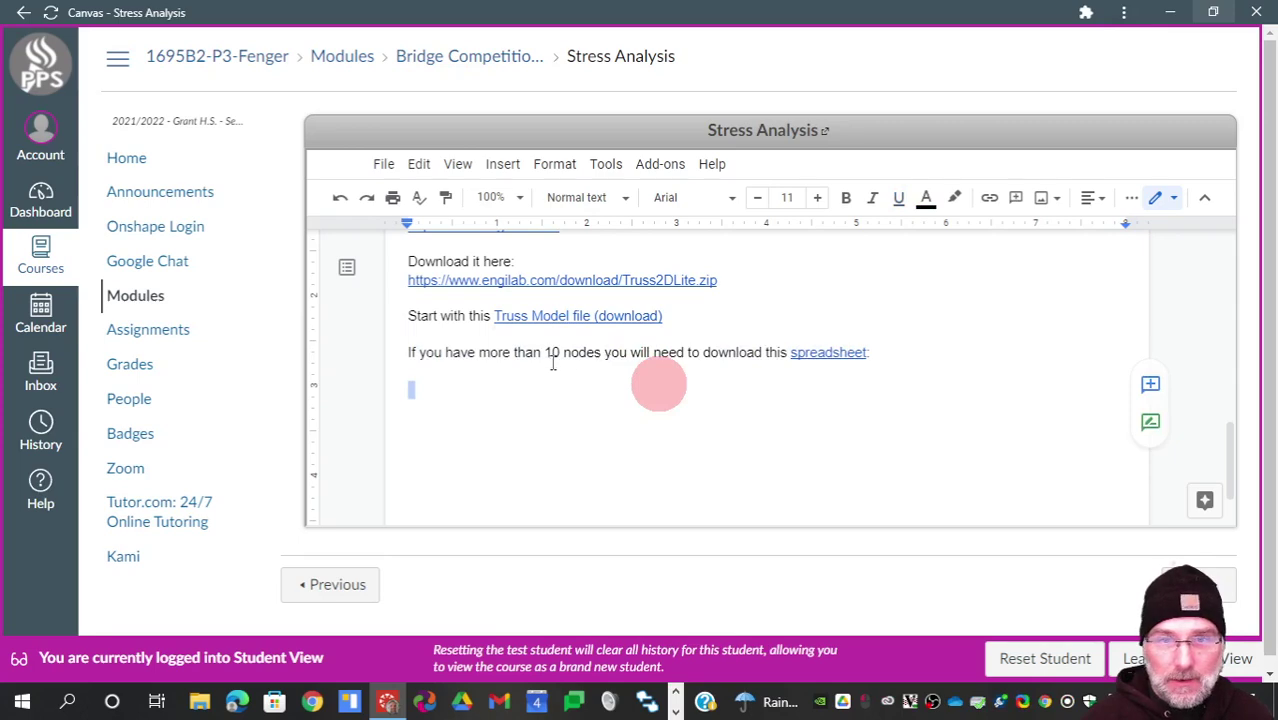
{"action": "key", "text": "alt+Tab"}
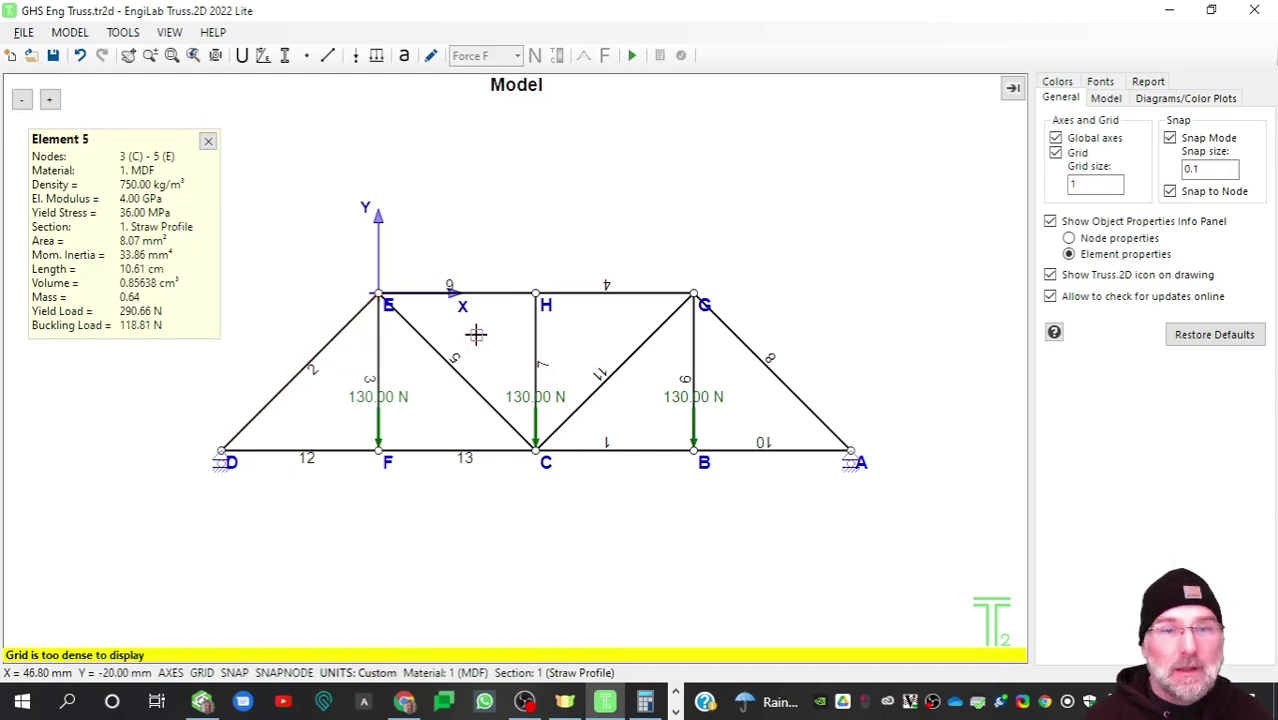
Step: Switch from the 130 N-loaded truss to the Onshape Bridge Example
{"action": "key", "text": "alt+Tab"}
{"action": "key", "text": "alt+Tab"}
{"action": "key", "text": "alt+Tab"}
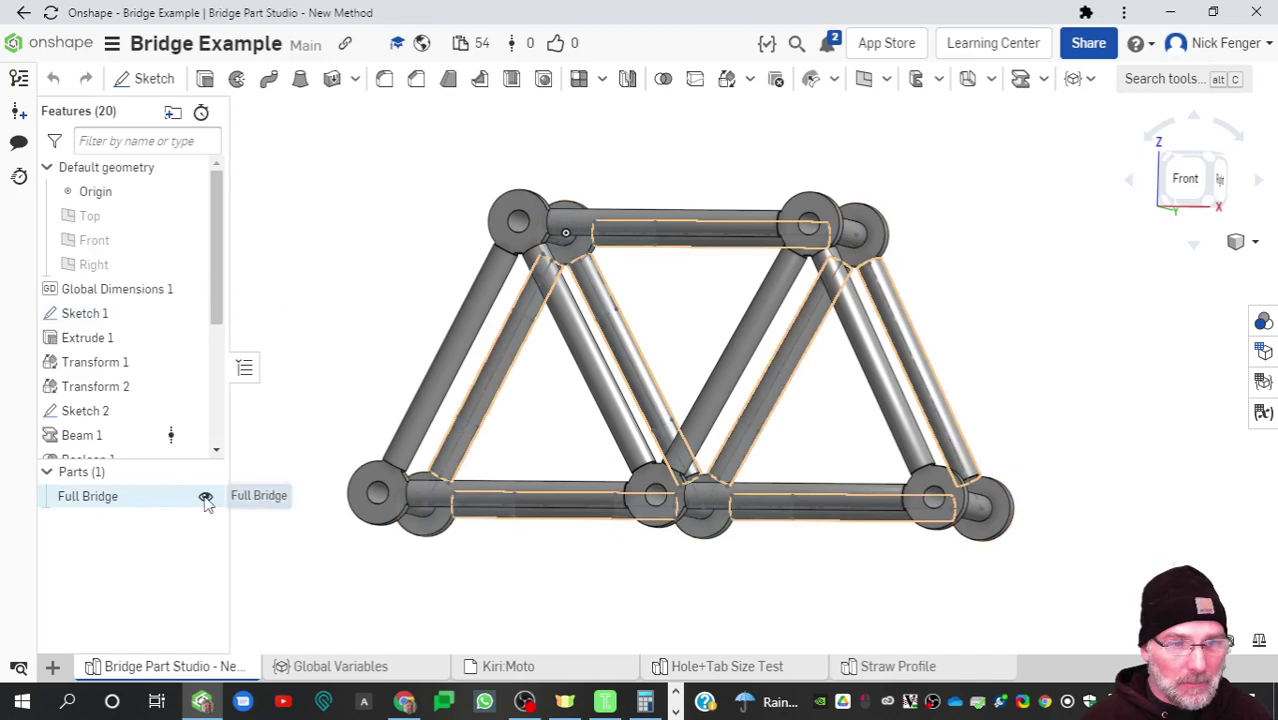
Step: Hide the Full Bridge part and review the joint triangle in Sketch 1
{"action": "left_click", "coordinate": [205, 498]}
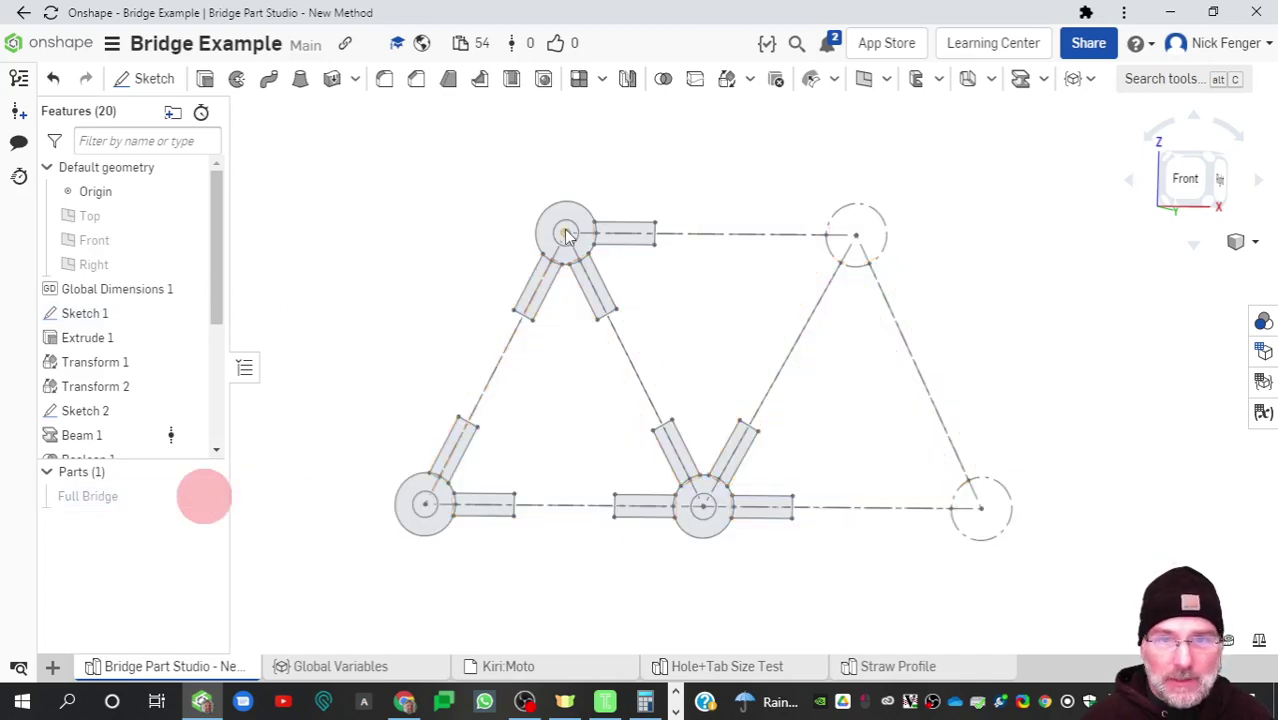
{"action": "double_click", "coordinate": [97, 314]}
{"action": "scroll", "coordinate": [873, 345], "scroll_direction": "up", "scroll_amount": 3}
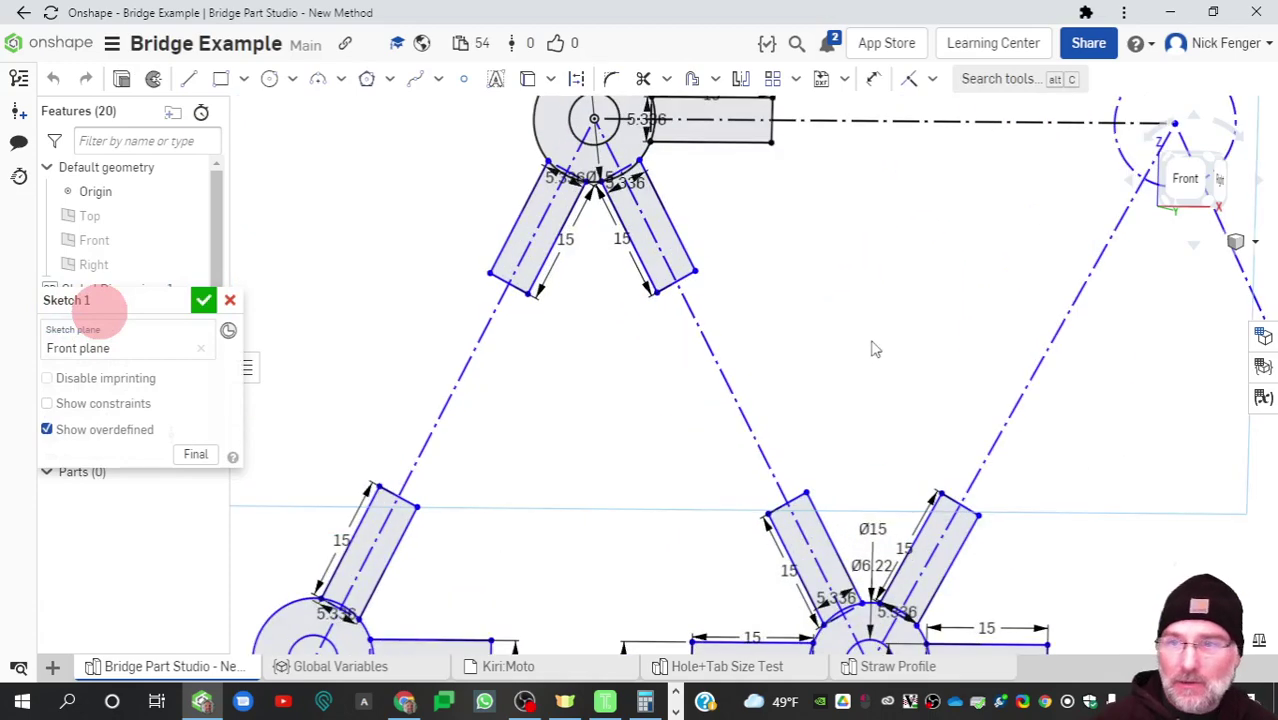
{"action": "left_click_drag", "start_coordinate": [973, 305], "coordinate": [750, 288]}
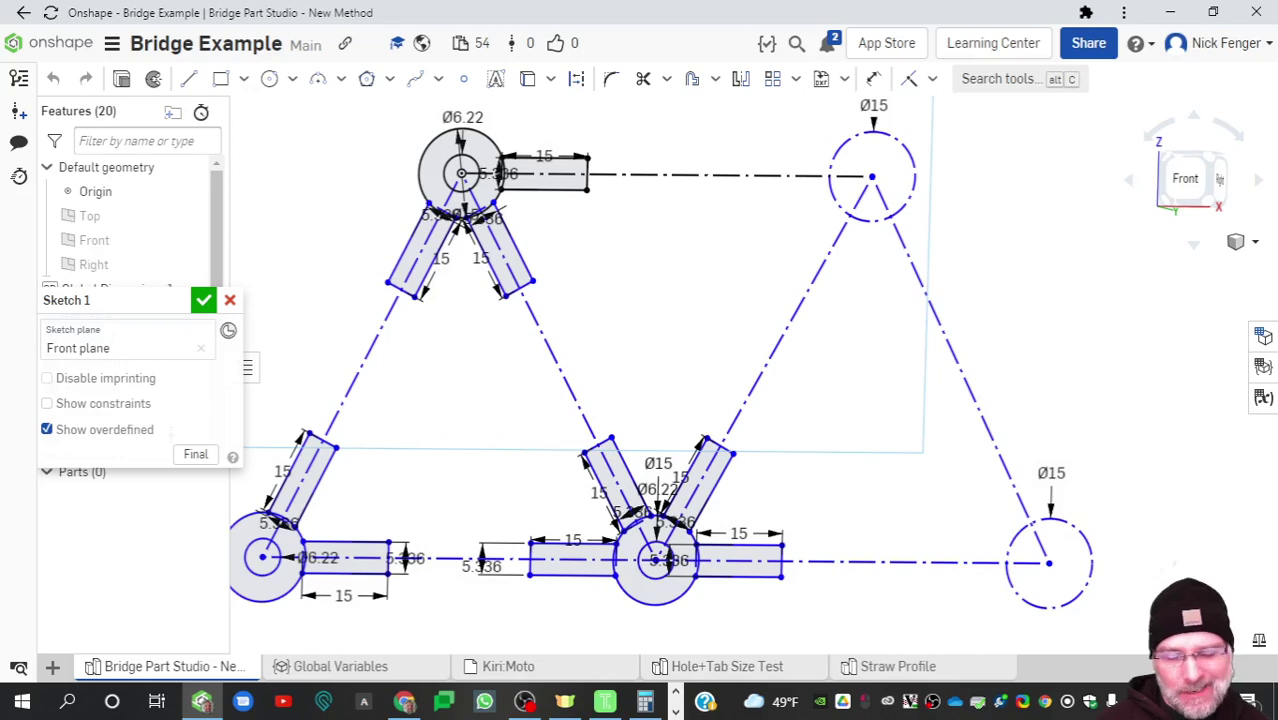
{"action": "key", "text": "Return"}
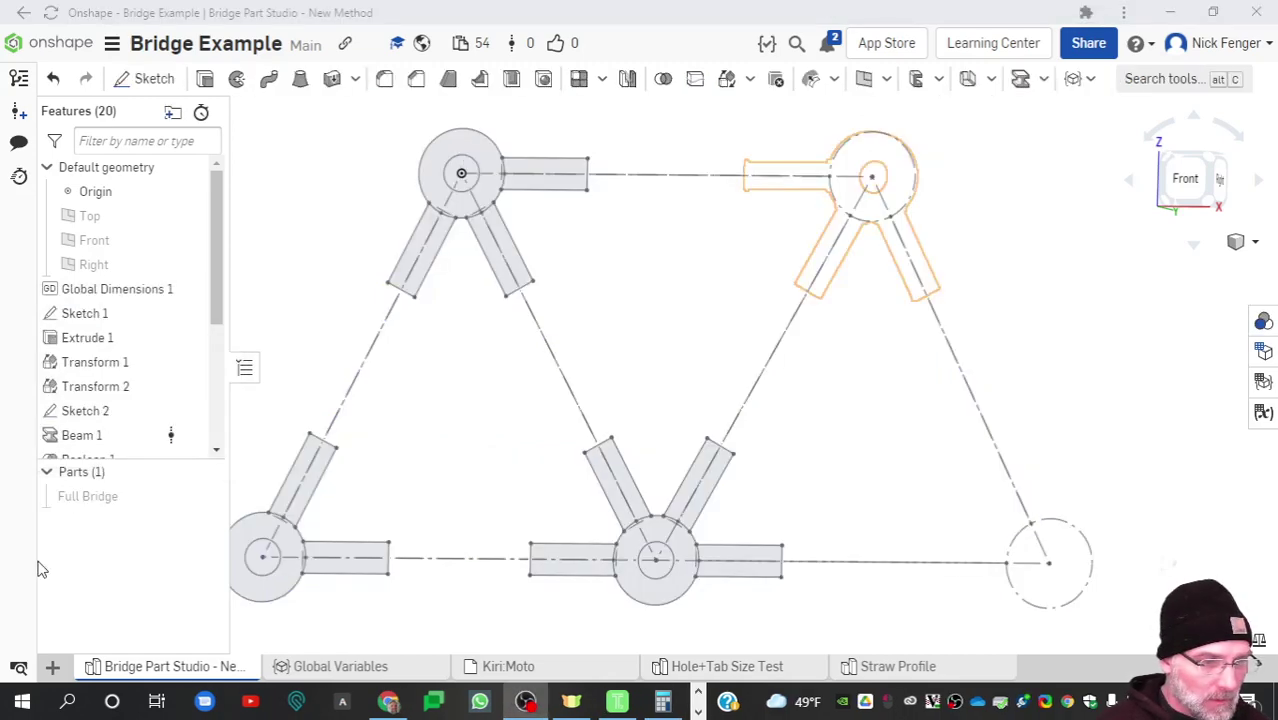
{"action": "scroll", "coordinate": [452, 400], "scroll_direction": "down", "scroll_amount": 3}
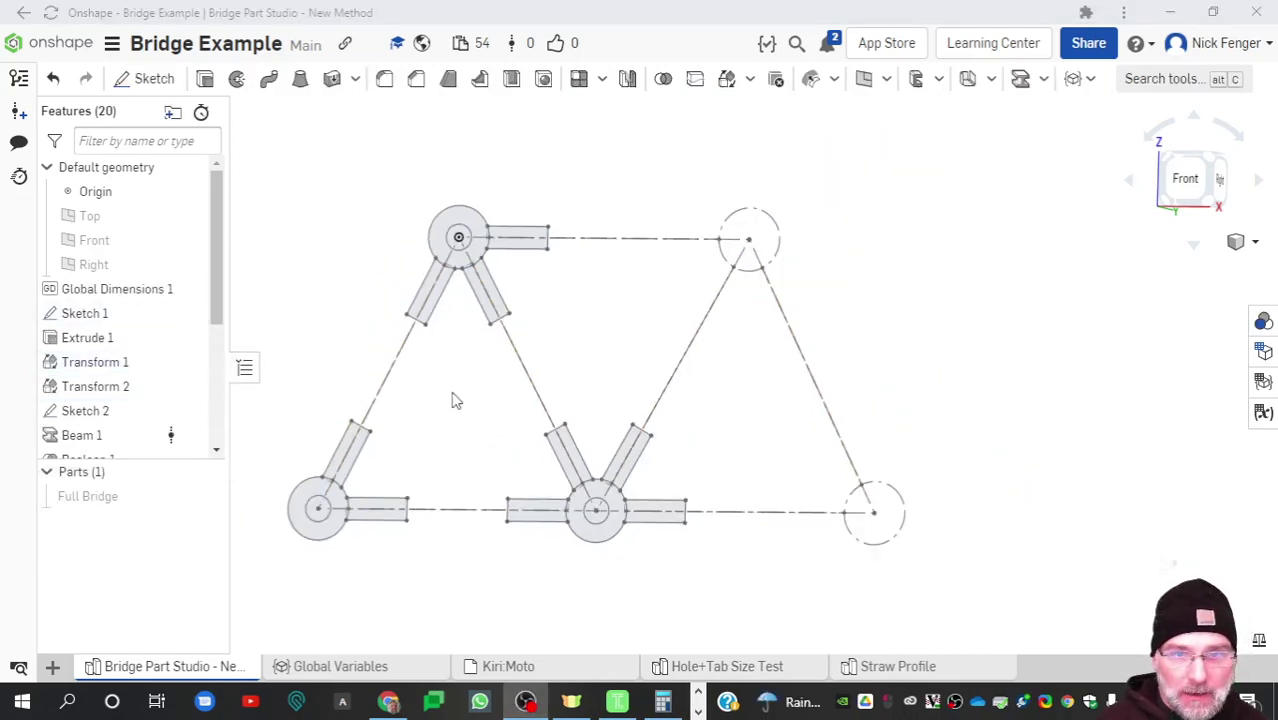
{"action": "left_click_drag", "start_coordinate": [452, 400], "coordinate": [513, 396]}
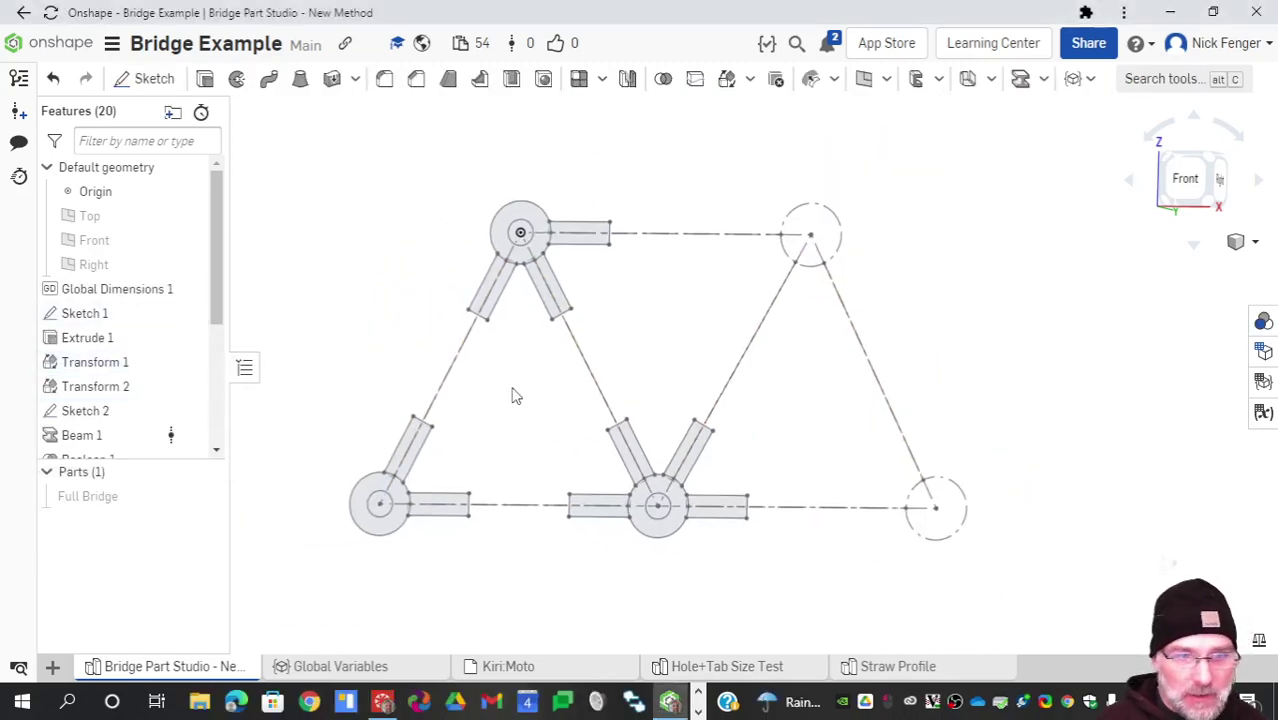
Step: Show the Front plane and view the model straight from the front
{"action": "left_click", "coordinate": [187, 238]}
{"action": "scroll", "coordinate": [526, 338], "scroll_direction": "down", "scroll_amount": 3}
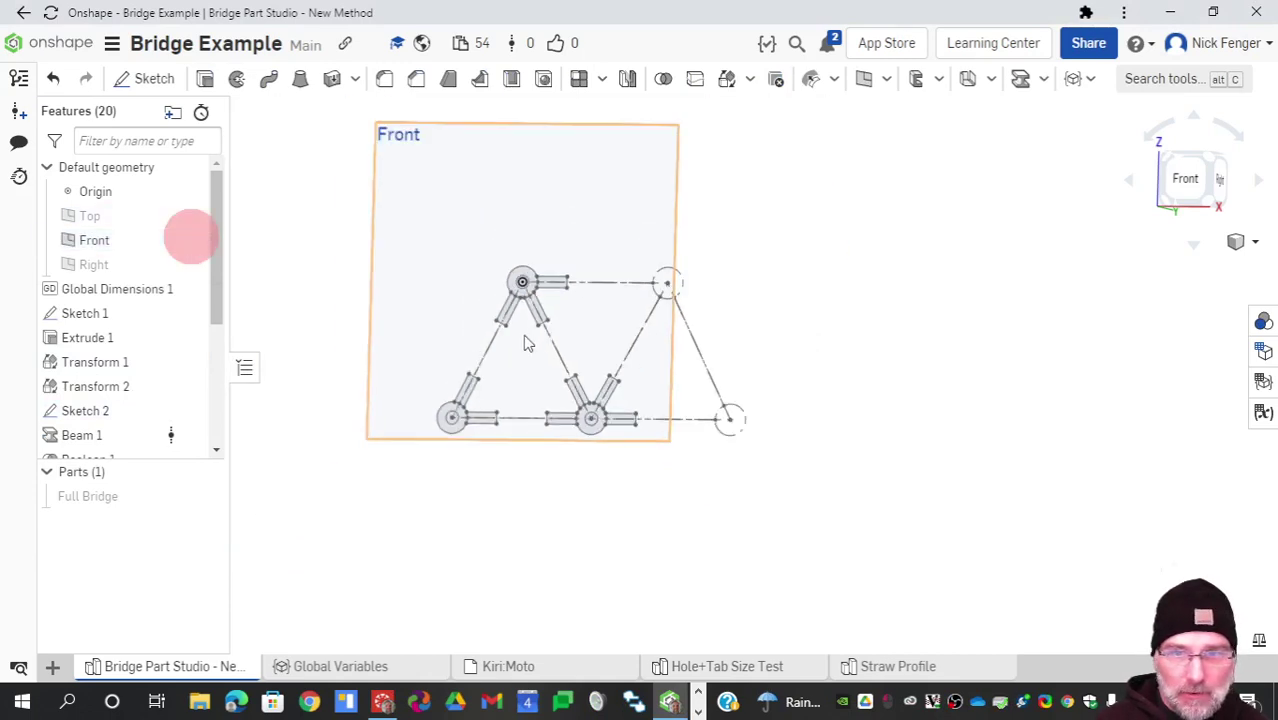
{"action": "left_click", "coordinate": [1185, 178]}
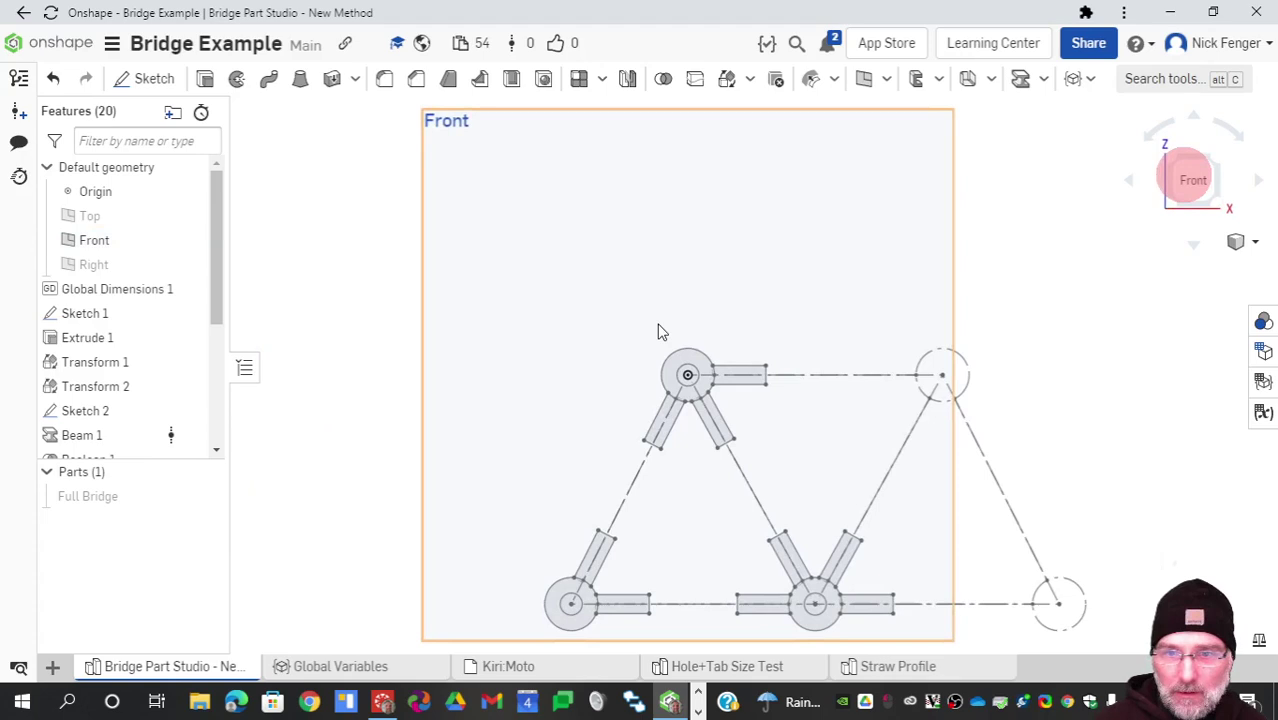
Step: Start a new sketch on the Front plane using the Line tool
{"action": "left_click", "coordinate": [135, 78]}
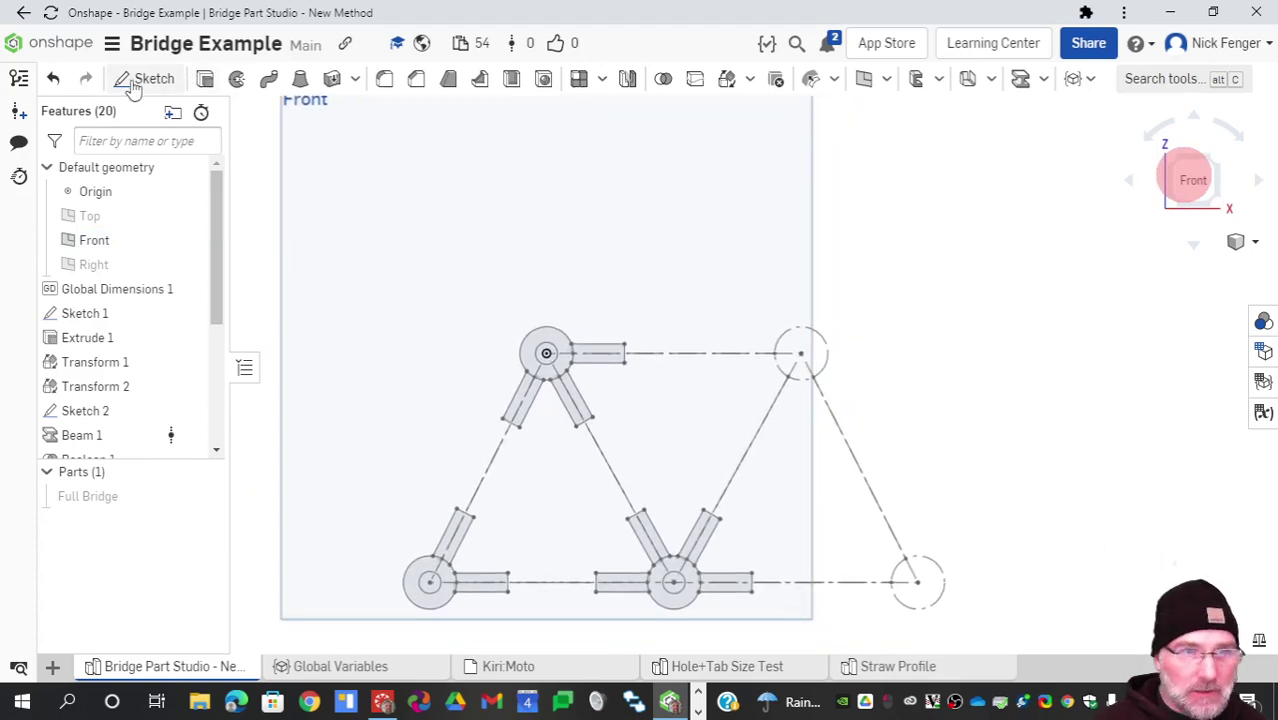
{"action": "left_click", "coordinate": [519, 273]}
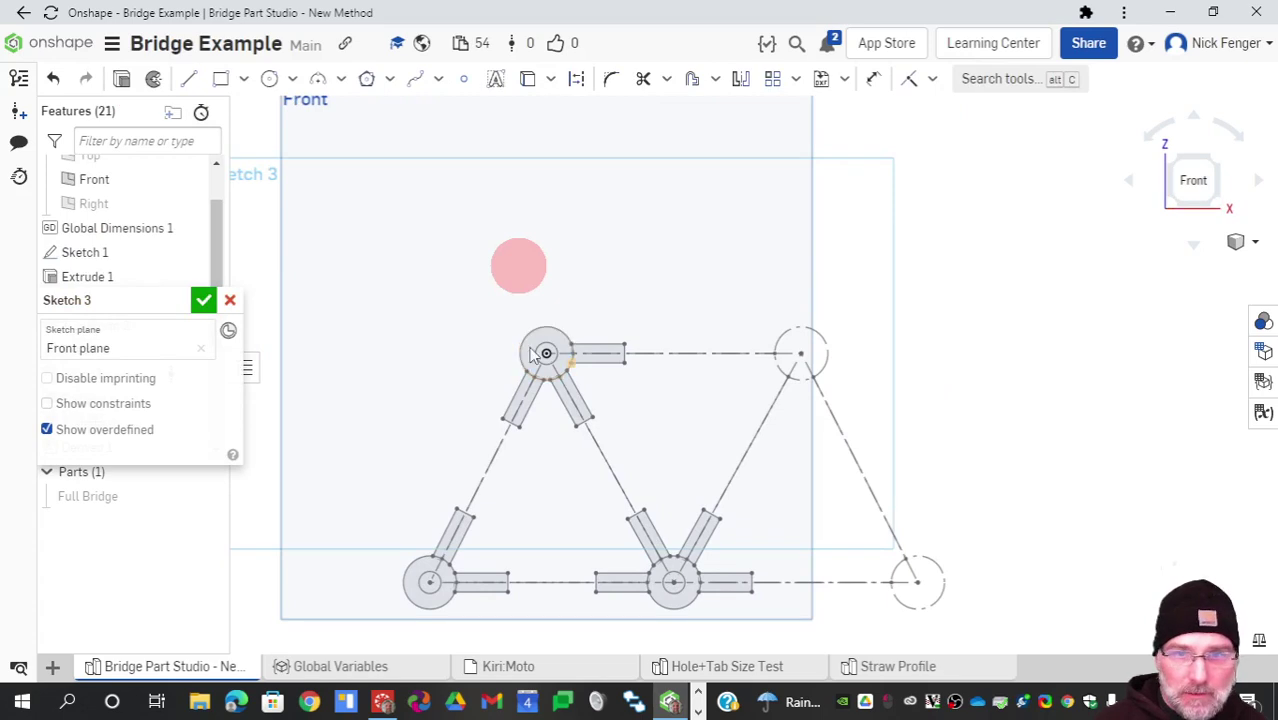
{"action": "left_click", "coordinate": [189, 80]}
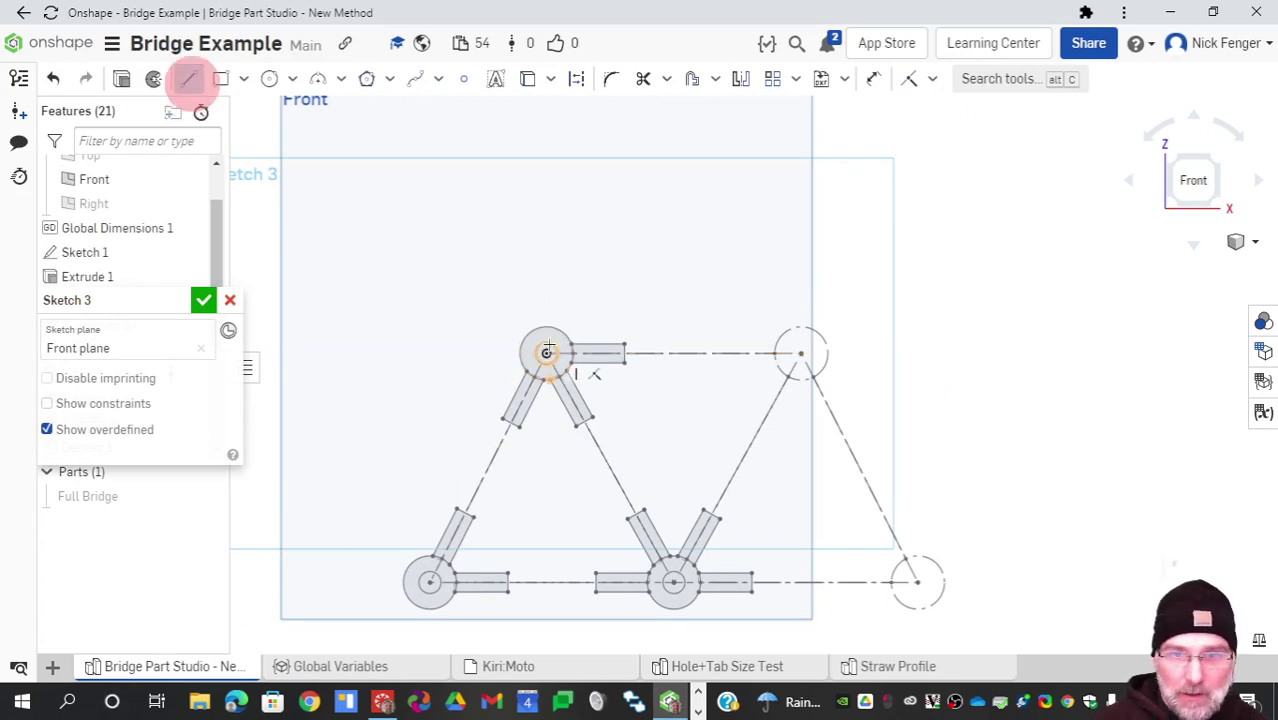
{"action": "scroll", "coordinate": [543, 362], "scroll_direction": "up", "scroll_amount": 3}
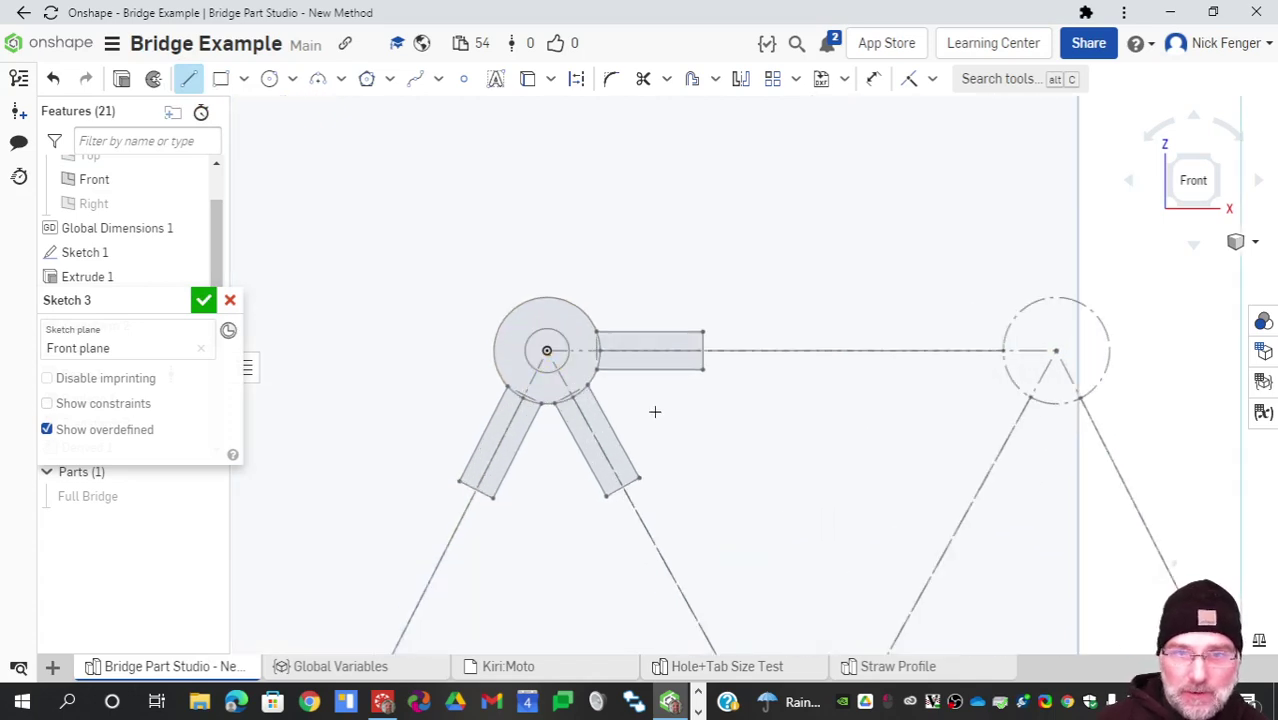
{"action": "mouse_move", "coordinate": [653, 408]}
{"action": "left_mouse_down"}
{"action": "mouse_move", "coordinate": [541, 257]}
{"action": "mouse_move", "coordinate": [547, 225]}
{"action": "left_mouse_up"}
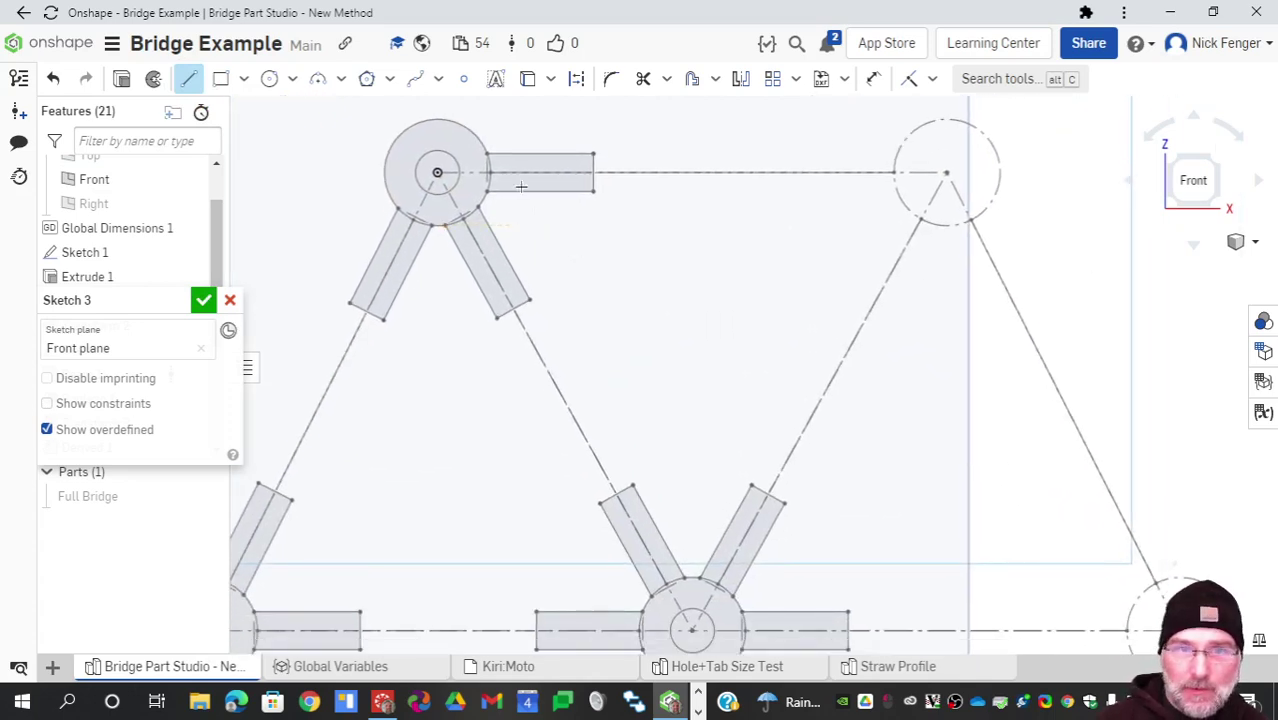
Step: Draw the top chord, right side, bottom chord and left side between joint centres
{"action": "left_click", "coordinate": [437, 172]}
{"action": "left_click", "coordinate": [946, 174]}
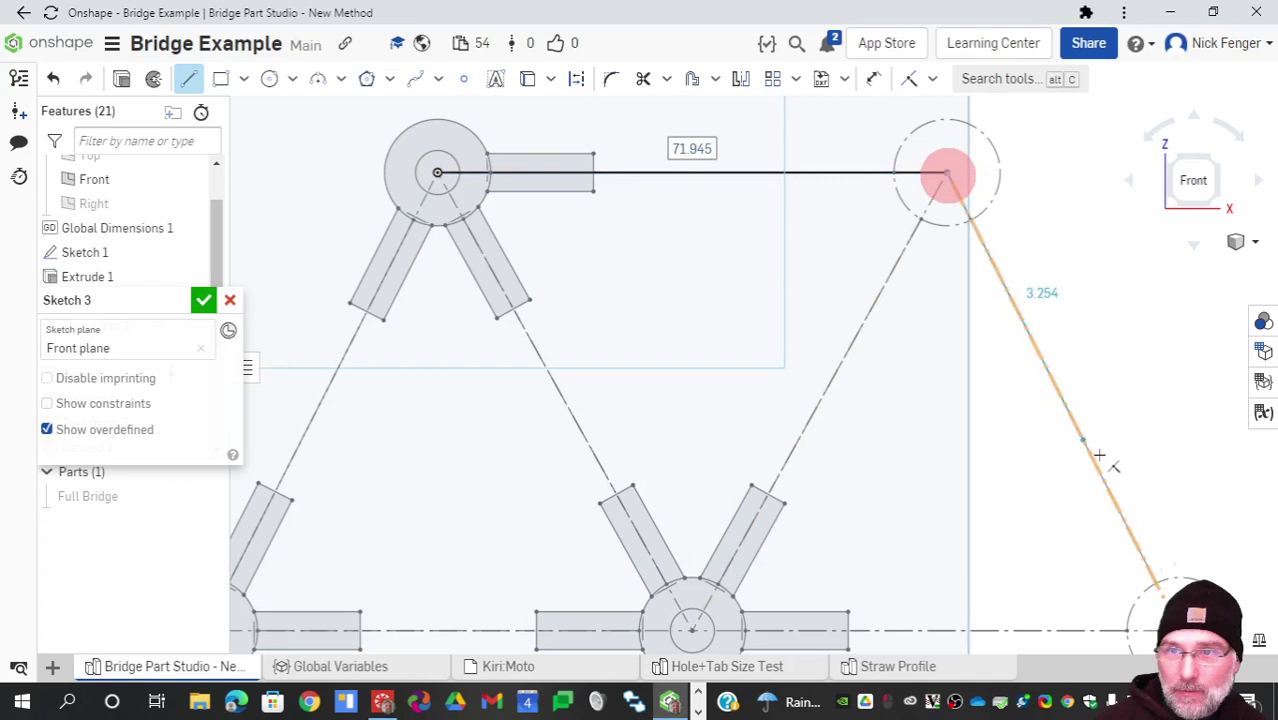
{"action": "scroll", "coordinate": [1099, 455], "scroll_direction": "down", "scroll_amount": 4}
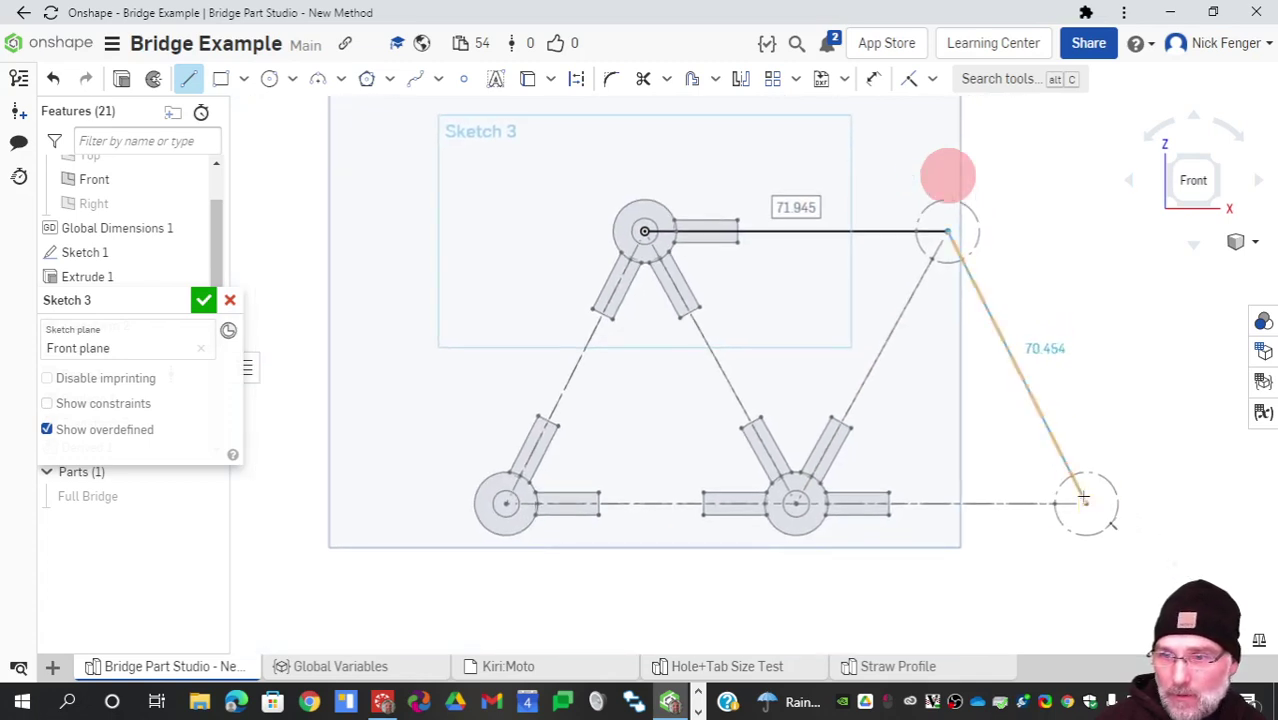
{"action": "left_click", "coordinate": [1085, 502]}
{"action": "left_click", "coordinate": [796, 503]}
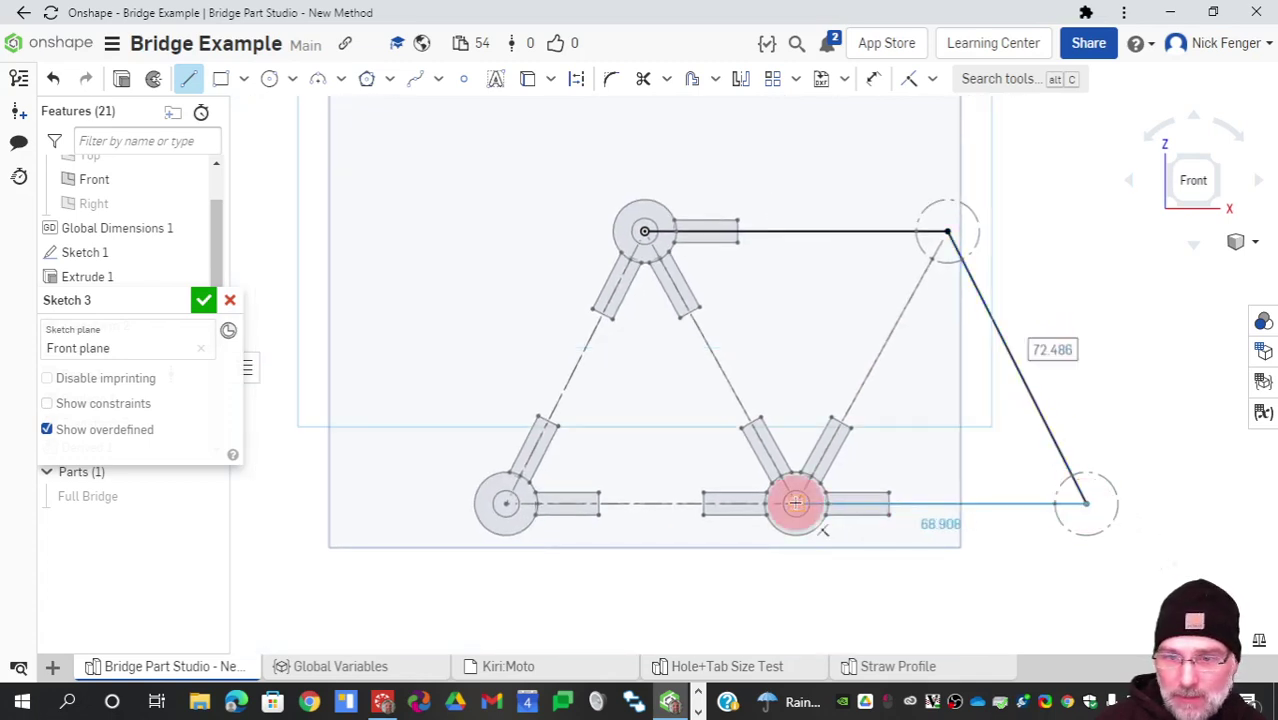
{"action": "left_click", "coordinate": [796, 503]}
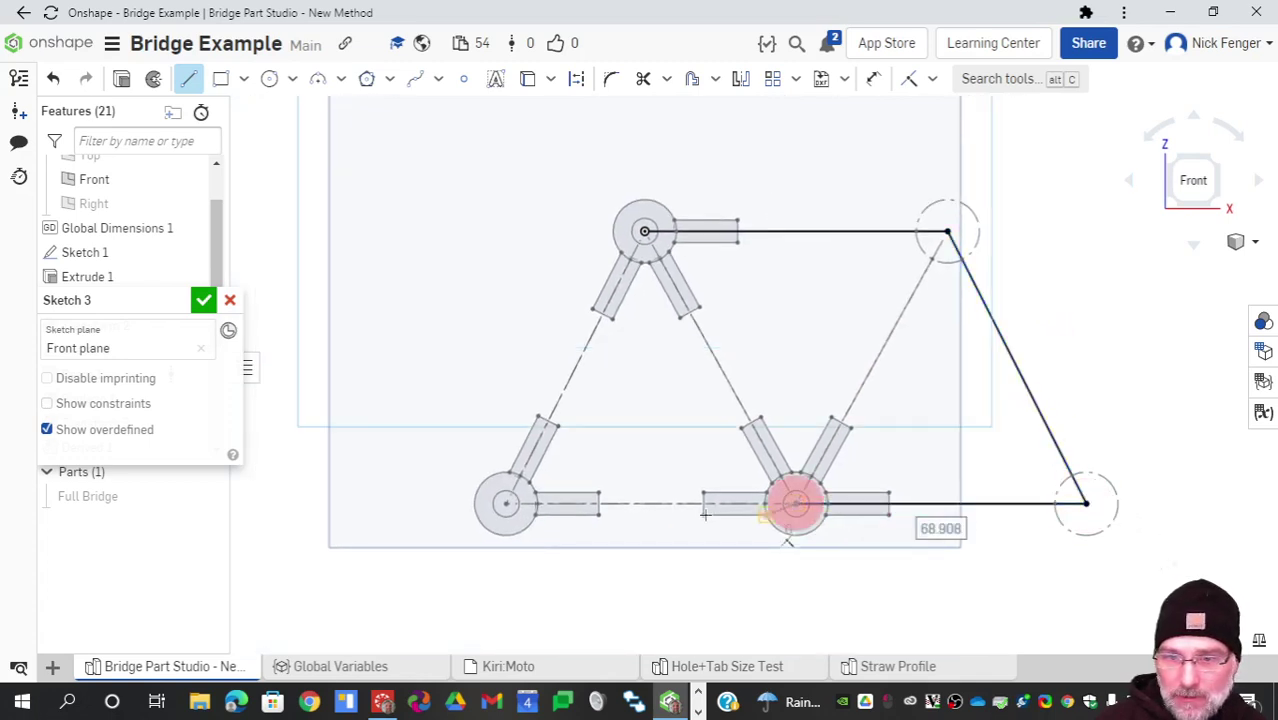
{"action": "left_click", "coordinate": [505, 503]}
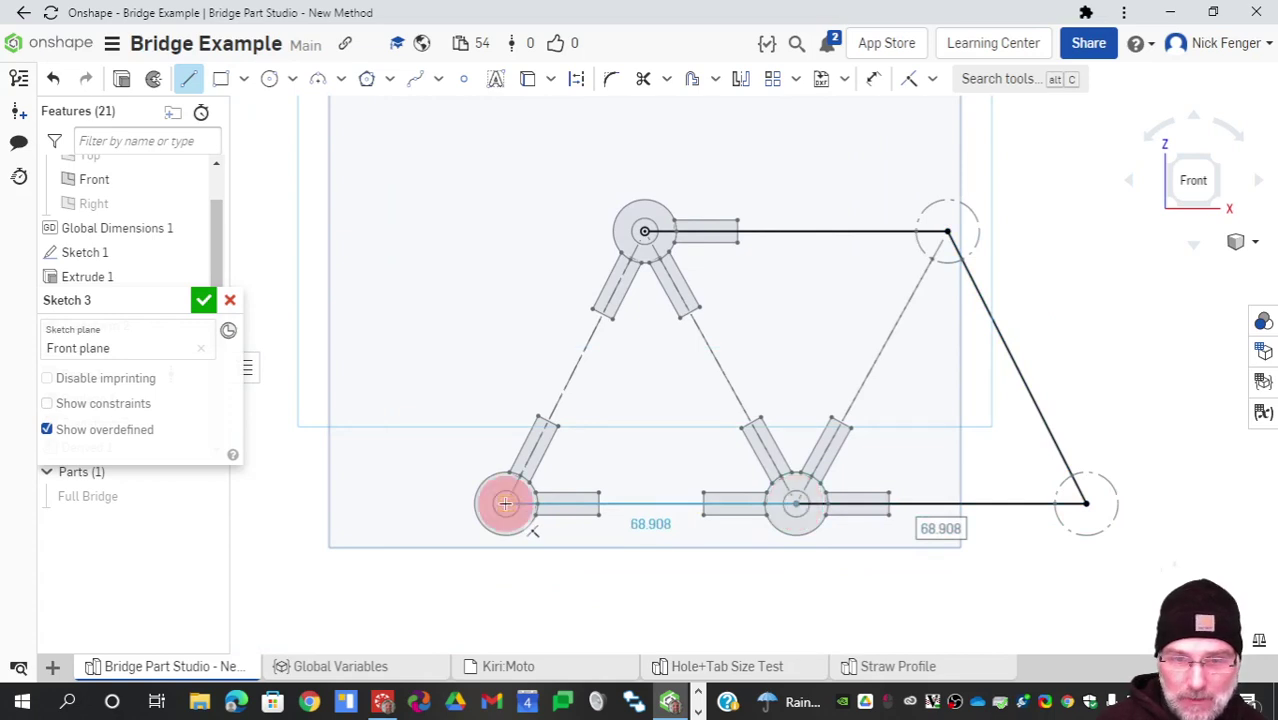
{"action": "left_click", "coordinate": [641, 233]}
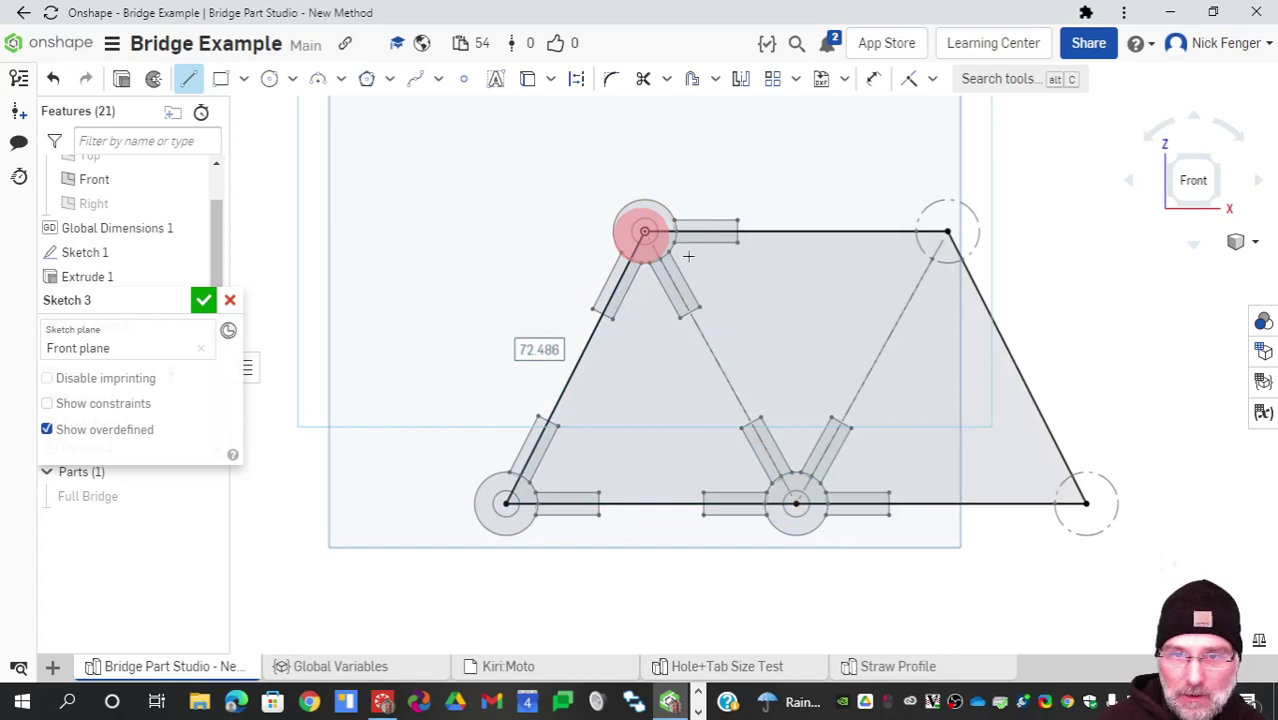
Step: Add the two inner diagonals to the bottom-middle joint and finish Sketch 3
{"action": "left_click", "coordinate": [644, 231]}
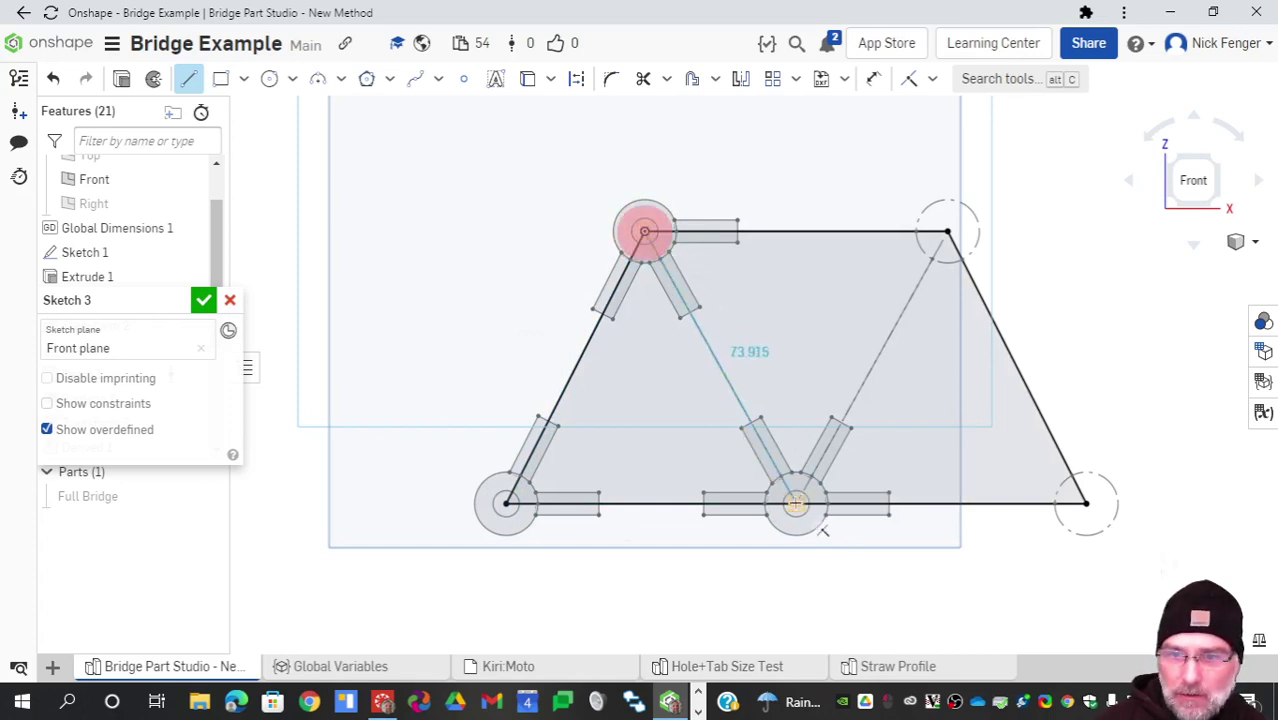
{"action": "left_click", "coordinate": [795, 502]}
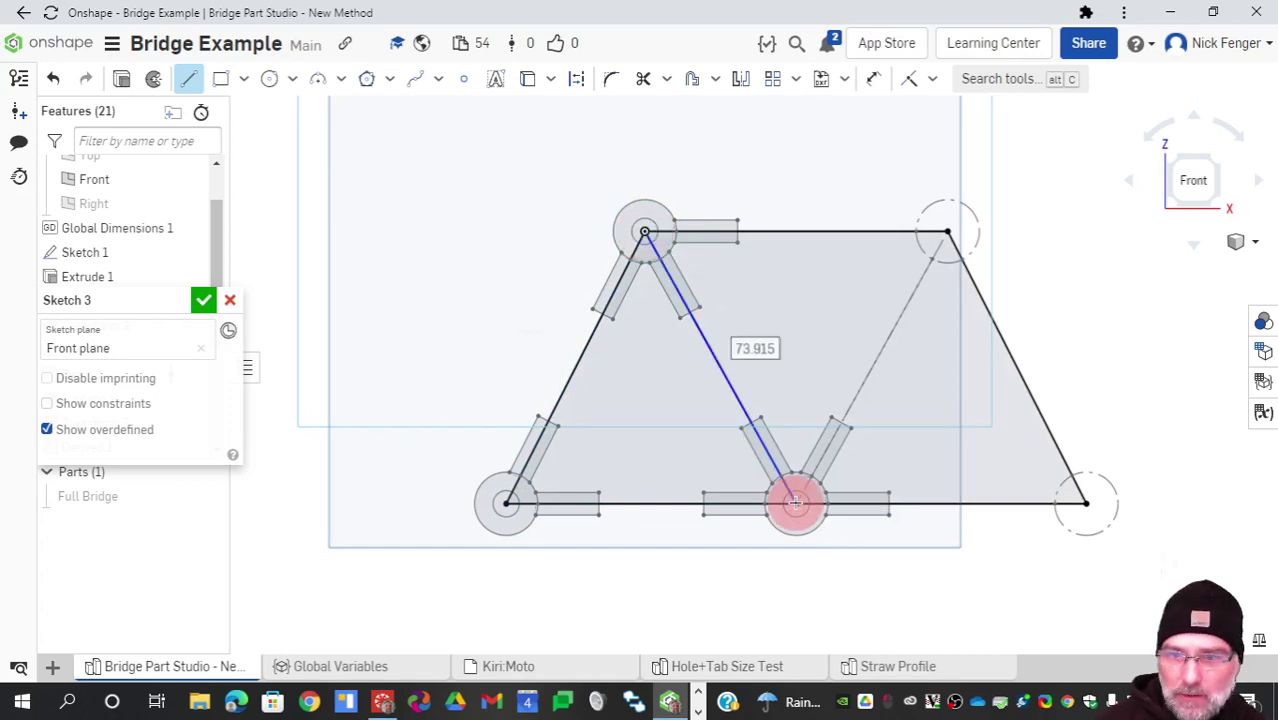
{"action": "left_click", "coordinate": [948, 232]}
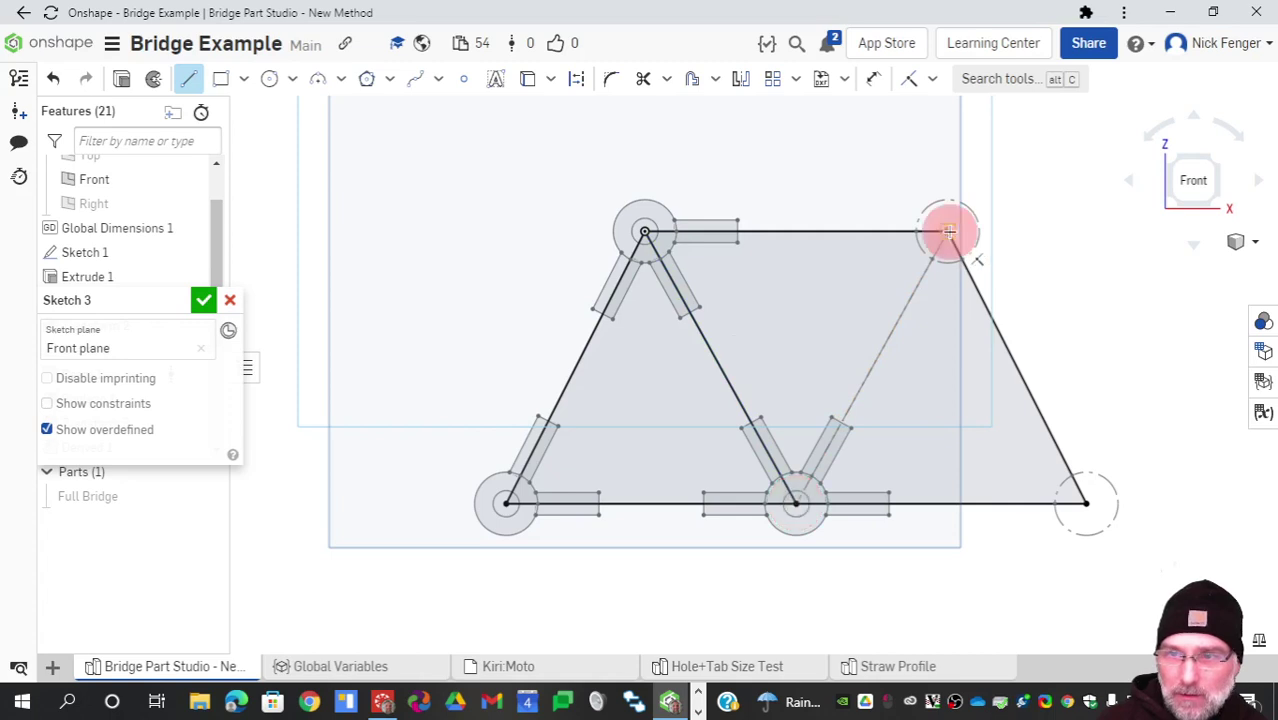
{"action": "left_click", "coordinate": [796, 503]}
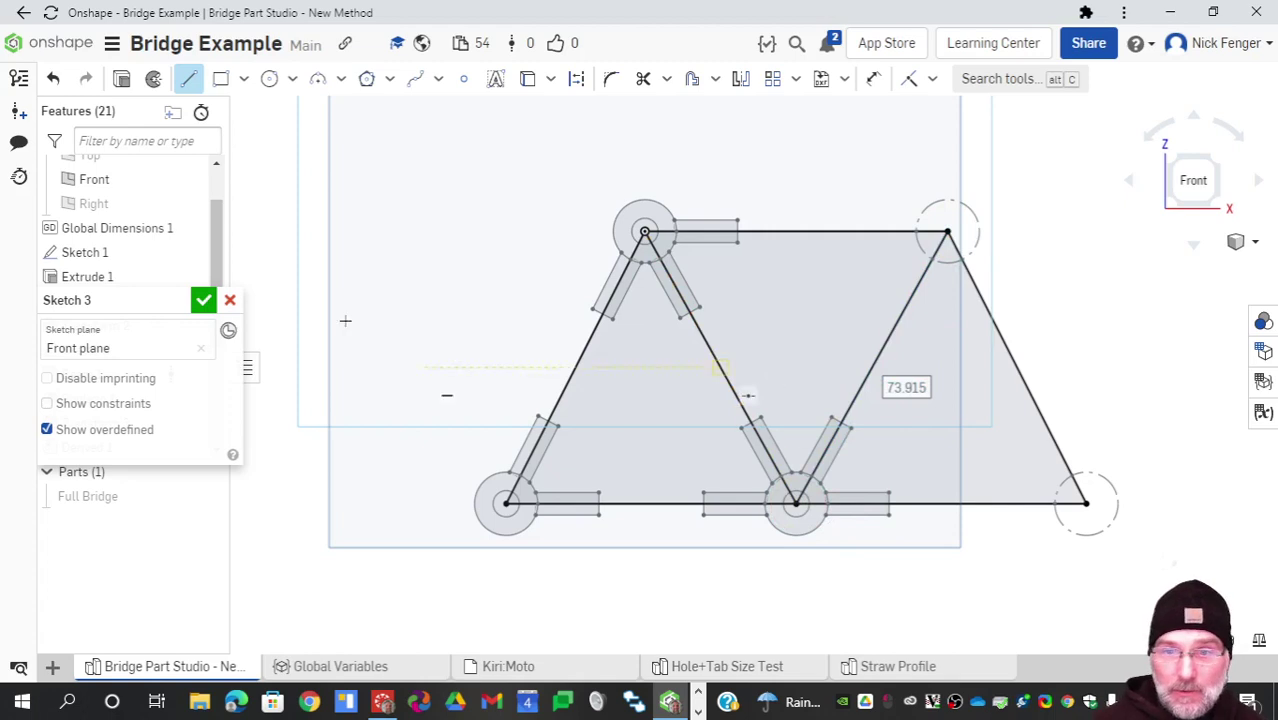
{"action": "left_click", "coordinate": [203, 301]}
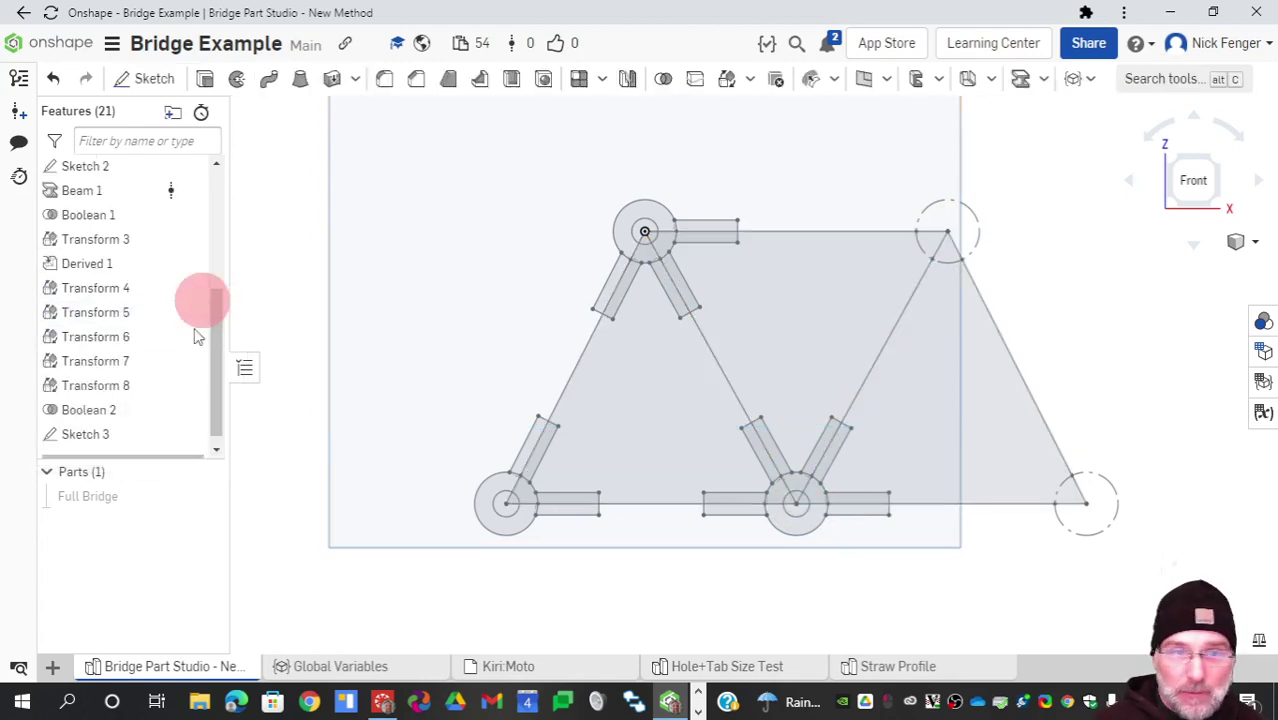
Step: Hide Sketch 1 and zoom in to check the Sketch 3 line skeleton
{"action": "scroll", "coordinate": [190, 213], "scroll_direction": "up", "scroll_amount": 5}
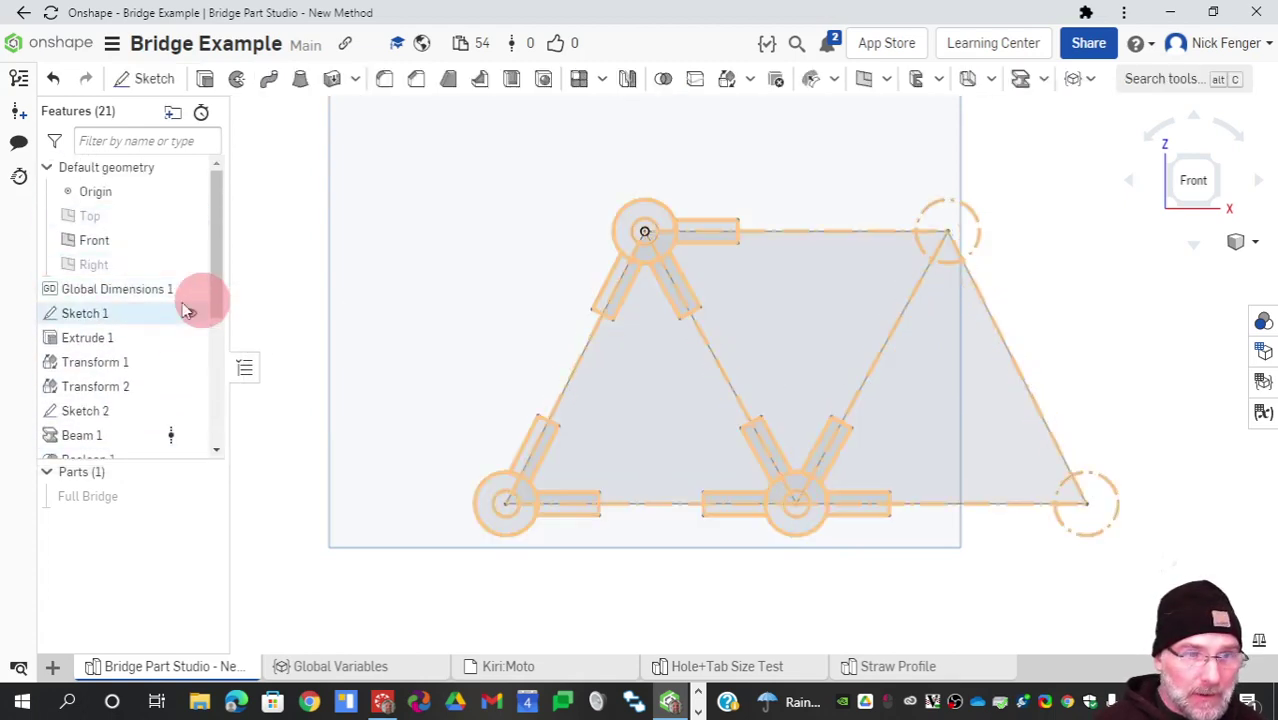
{"action": "left_click", "coordinate": [191, 313]}
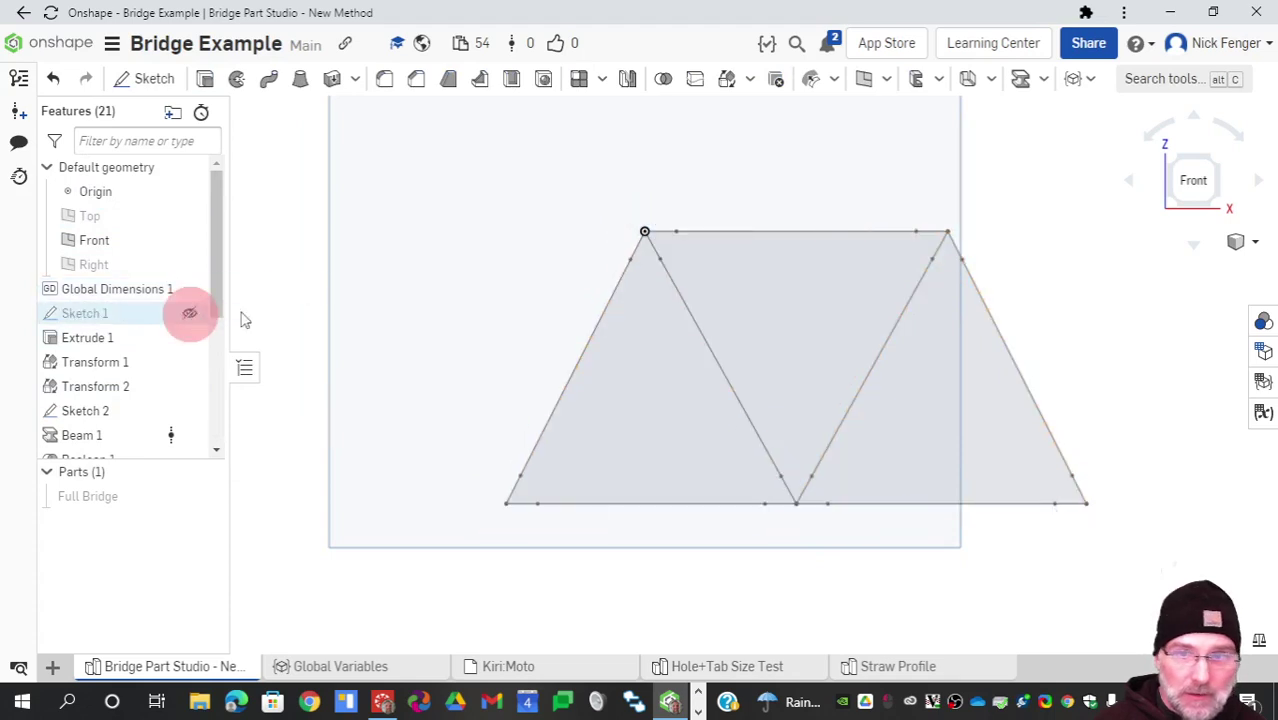
{"action": "left_click_drag", "start_coordinate": [793, 366], "coordinate": [596, 343]}
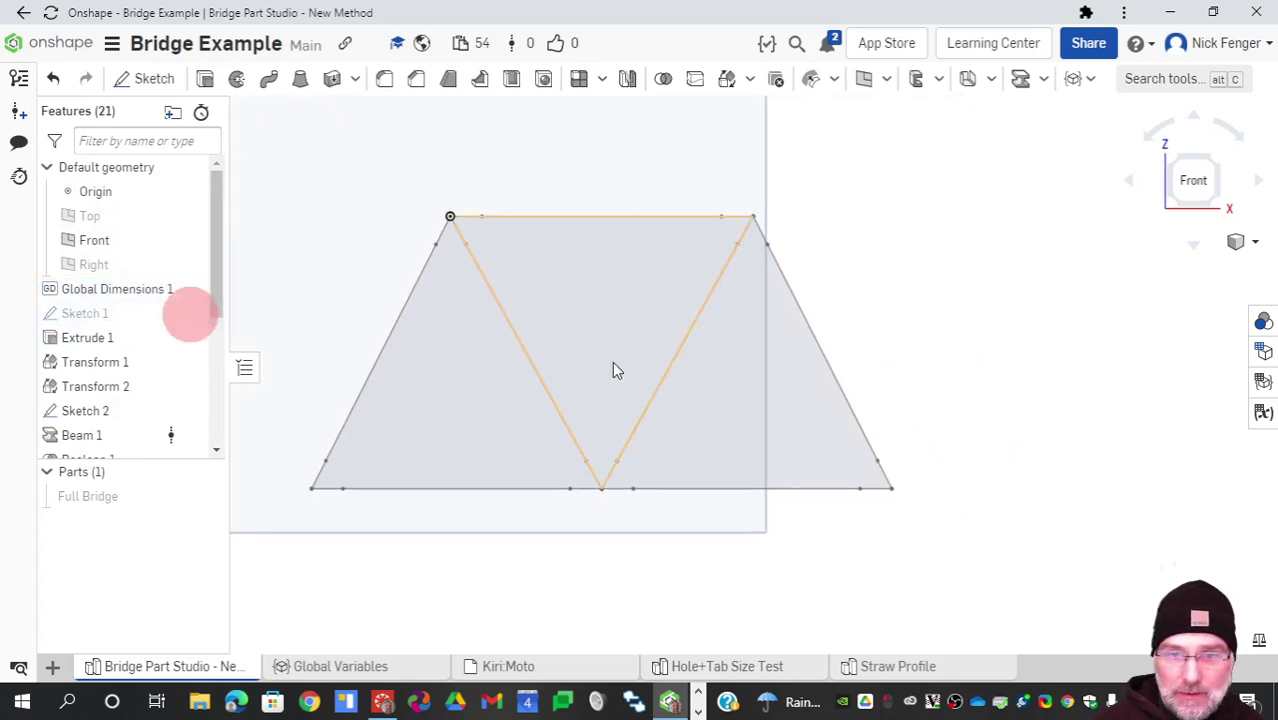
{"action": "scroll", "coordinate": [331, 476], "scroll_direction": "up", "scroll_amount": 3}
{"action": "scroll", "coordinate": [331, 469], "scroll_direction": "up", "scroll_amount": 2}
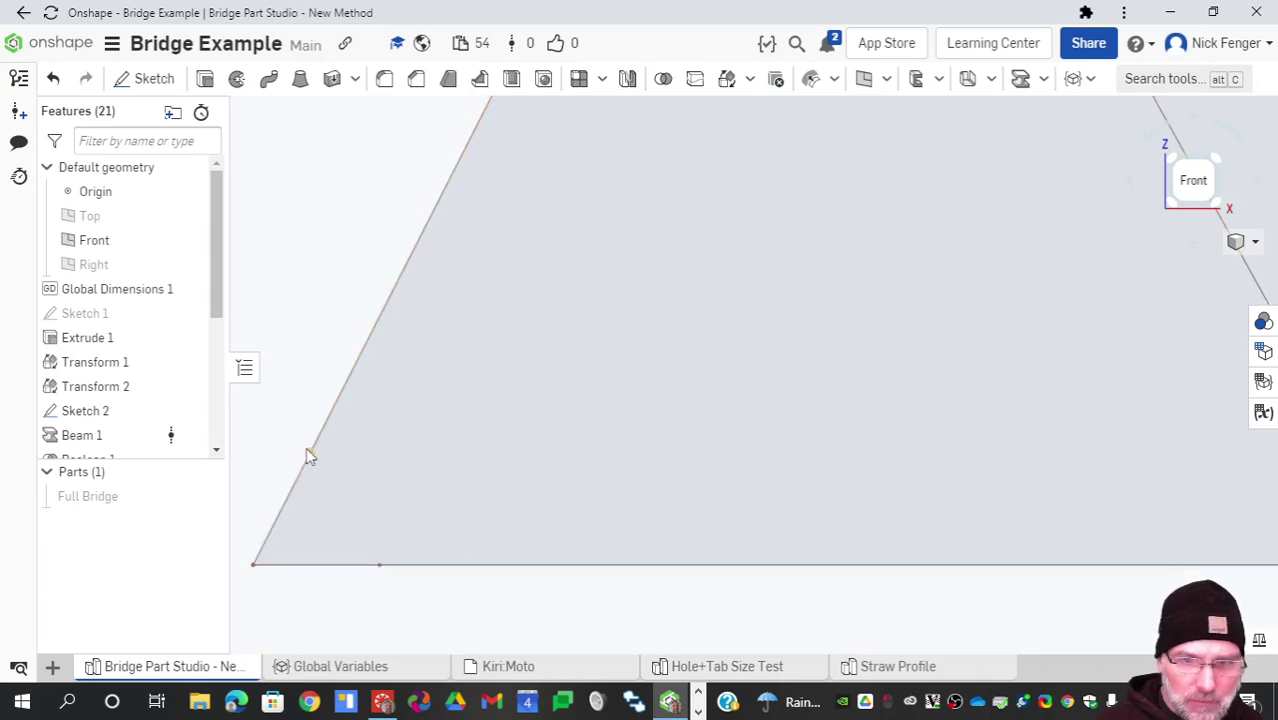
{"action": "scroll", "coordinate": [307, 452], "scroll_direction": "down", "scroll_amount": 3}
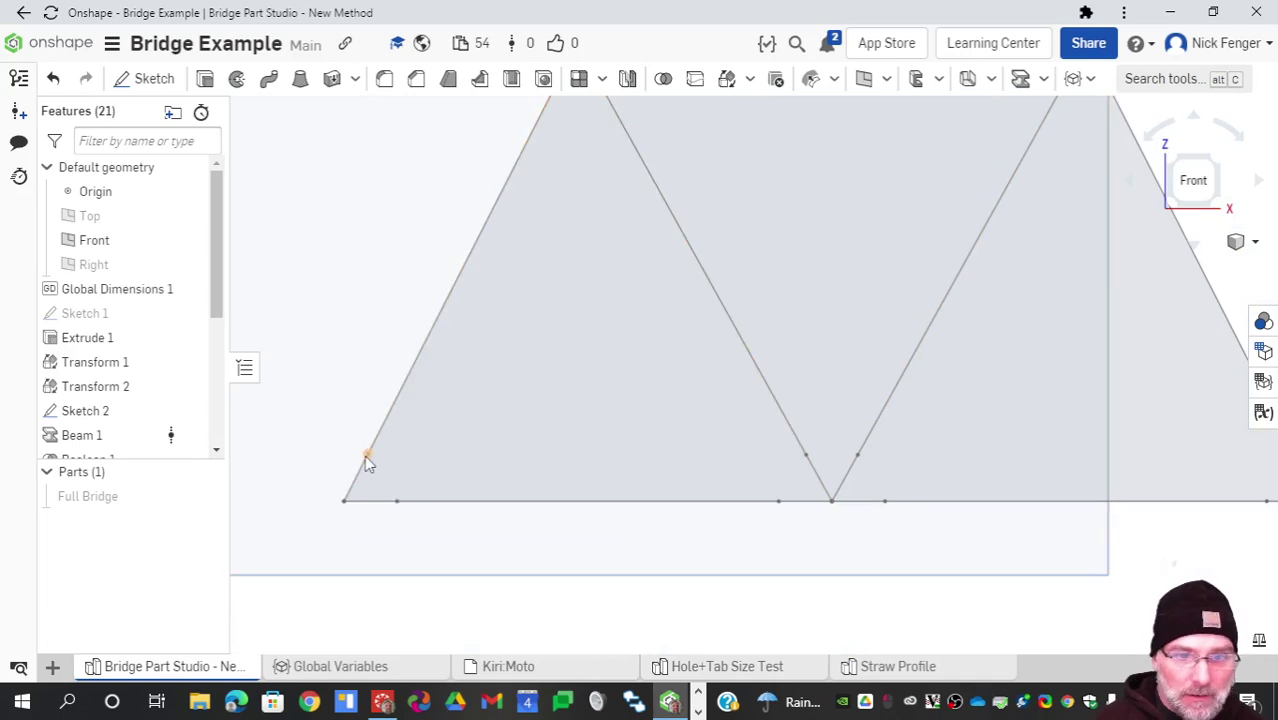
{"action": "scroll", "coordinate": [530, 470], "scroll_direction": "down", "scroll_amount": 2}
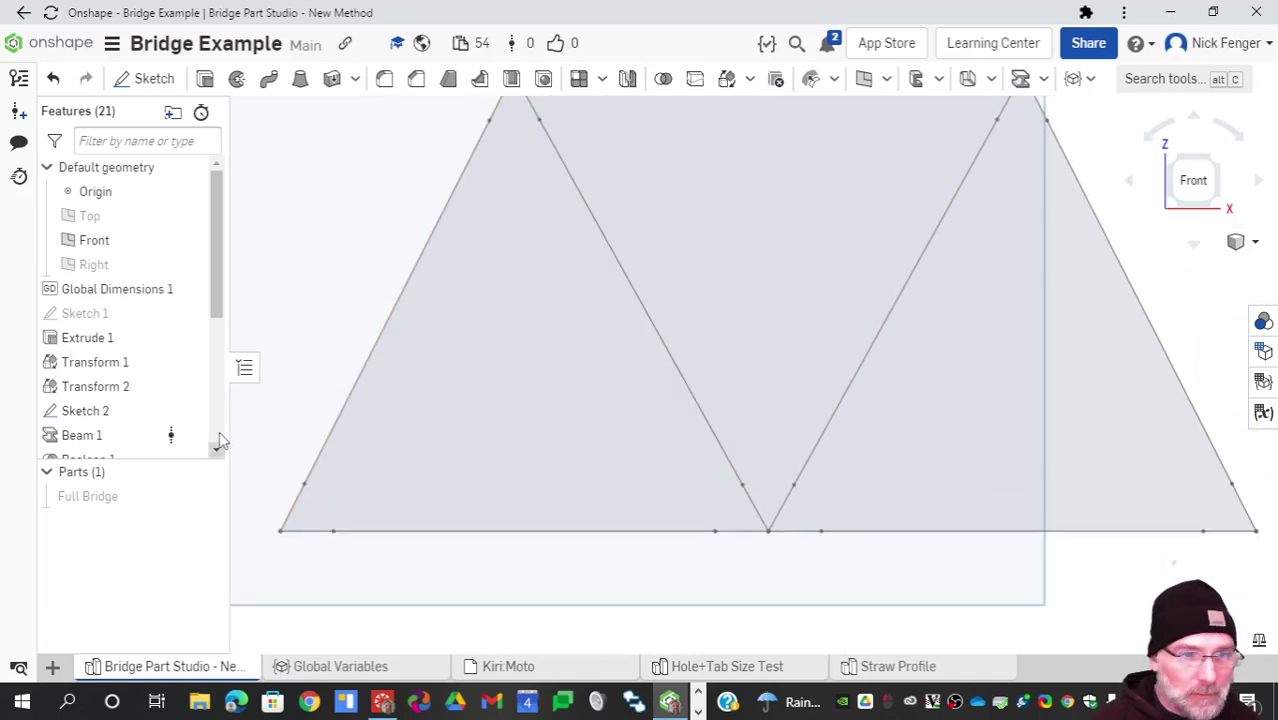
{"action": "left_click_drag", "start_coordinate": [220, 289], "coordinate": [220, 415]}
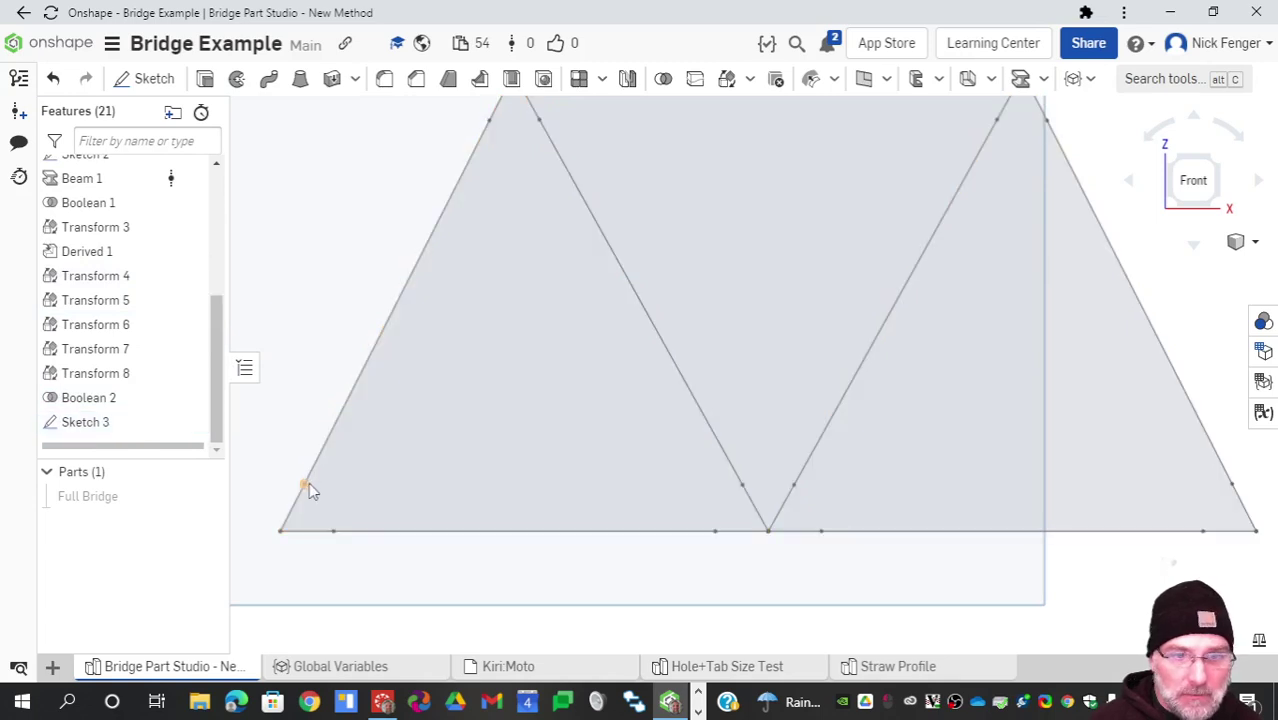
{"action": "double_click", "coordinate": [80, 421]}
{"action": "scroll", "coordinate": [343, 480], "scroll_direction": "up", "scroll_amount": 5}
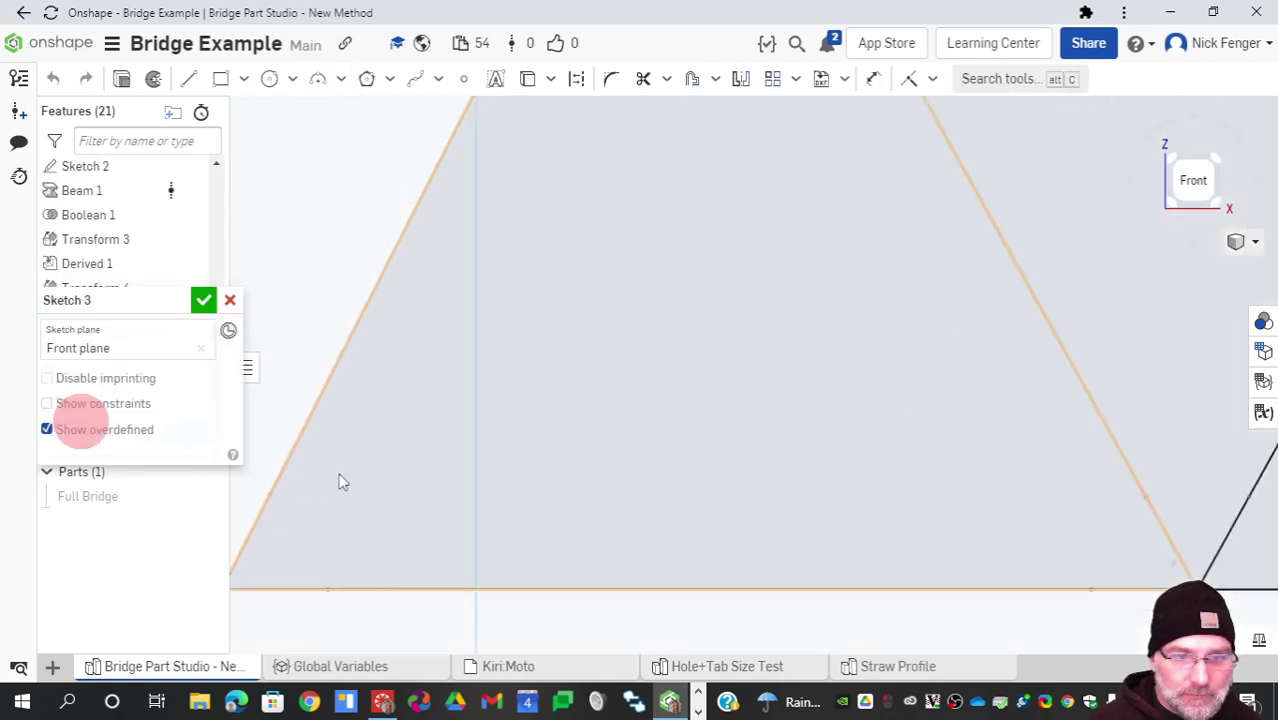
{"action": "left_click", "coordinate": [496, 463]}
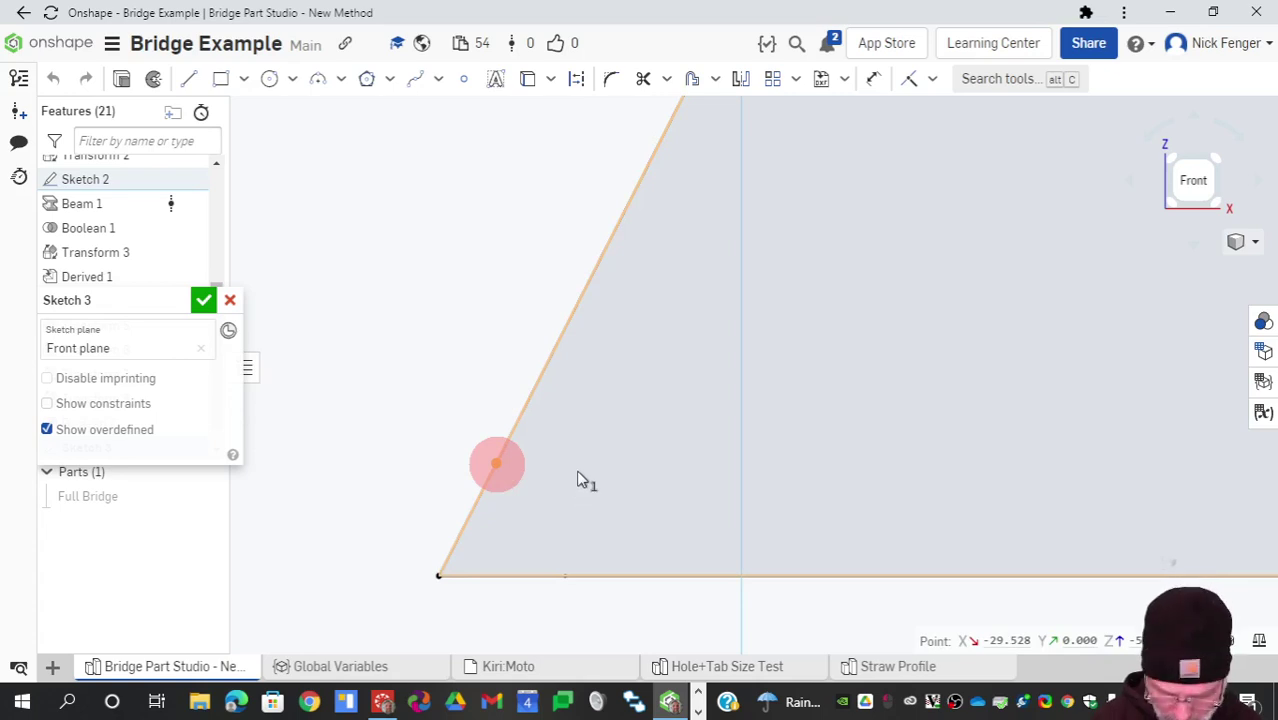
{"action": "key", "text": "Delete"}
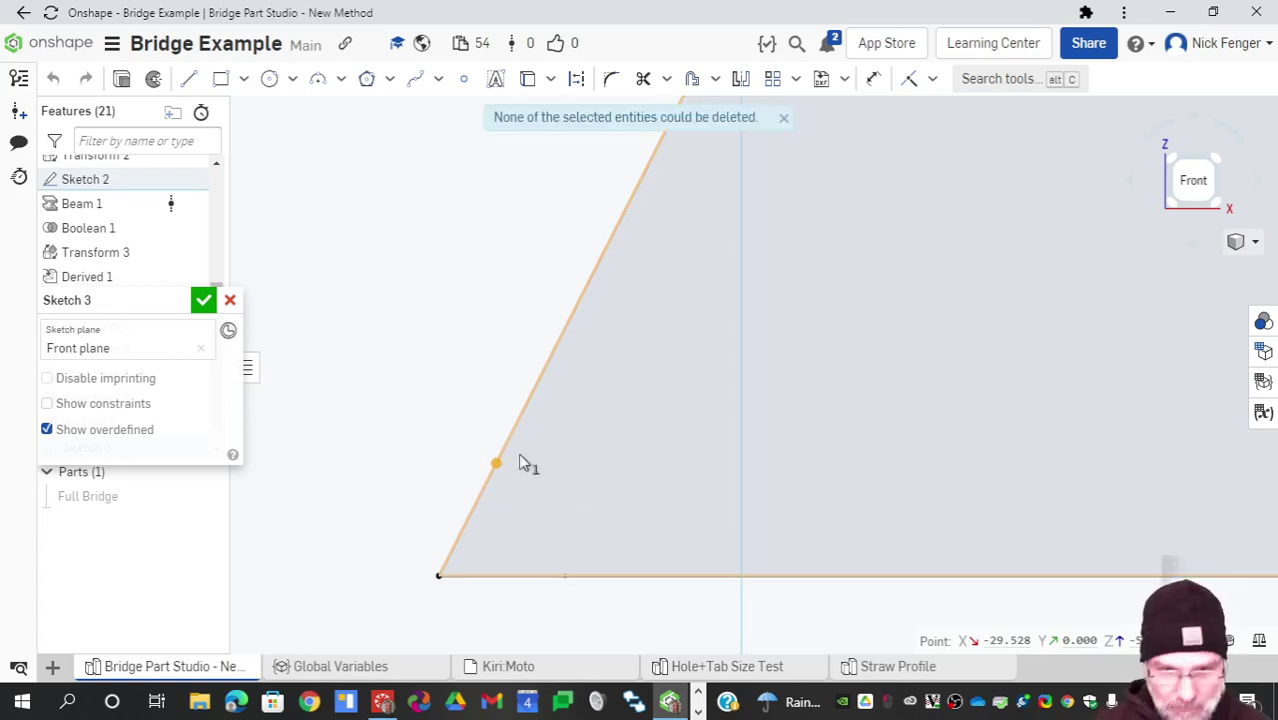
{"action": "key", "text": "Escape"}
{"action": "scroll", "coordinate": [447, 455], "scroll_direction": "down", "scroll_amount": 5}
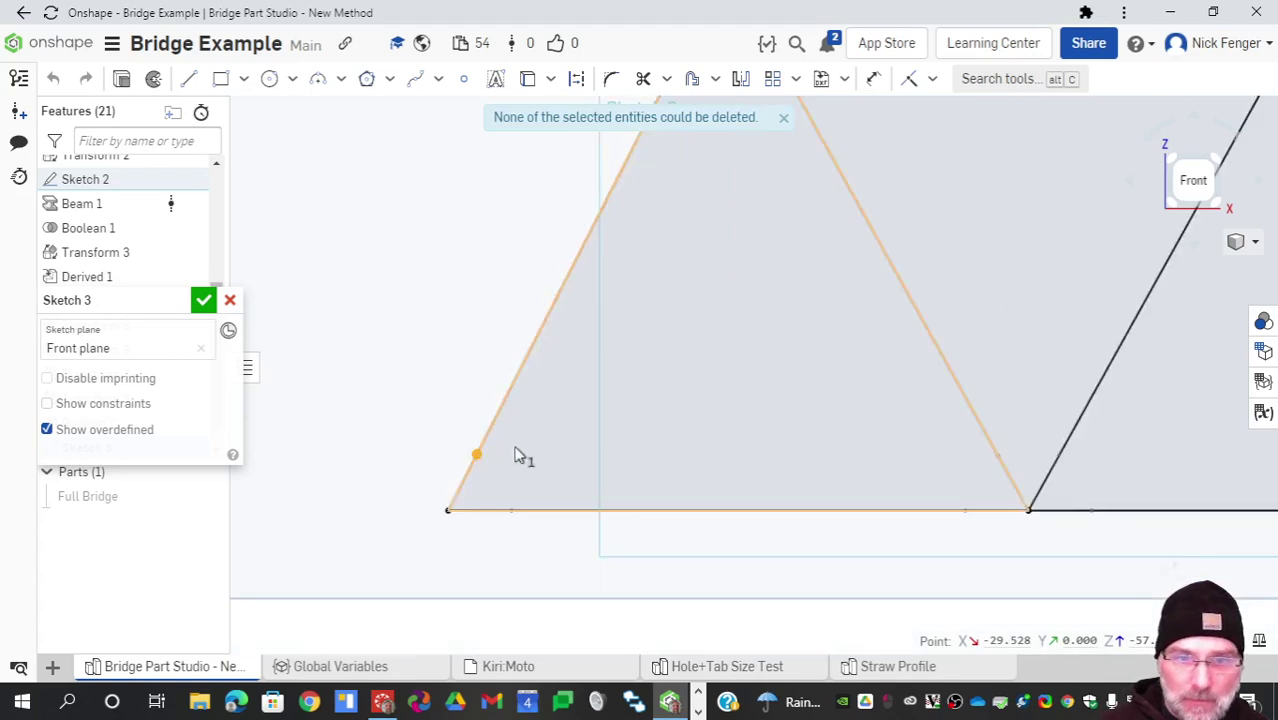
{"action": "scroll", "coordinate": [841, 446], "scroll_direction": "up", "scroll_amount": 3}
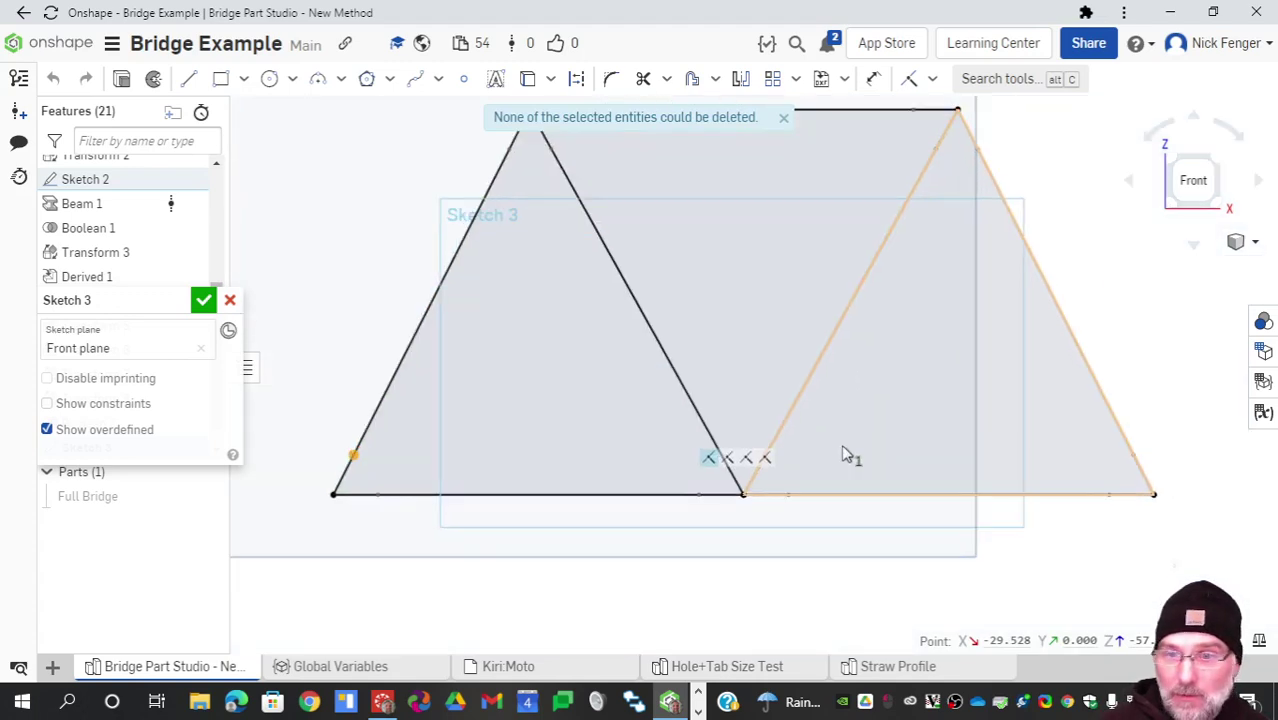
{"action": "left_click", "coordinate": [203, 300]}
{"action": "scroll", "coordinate": [490, 491], "scroll_direction": "down", "scroll_amount": 2}
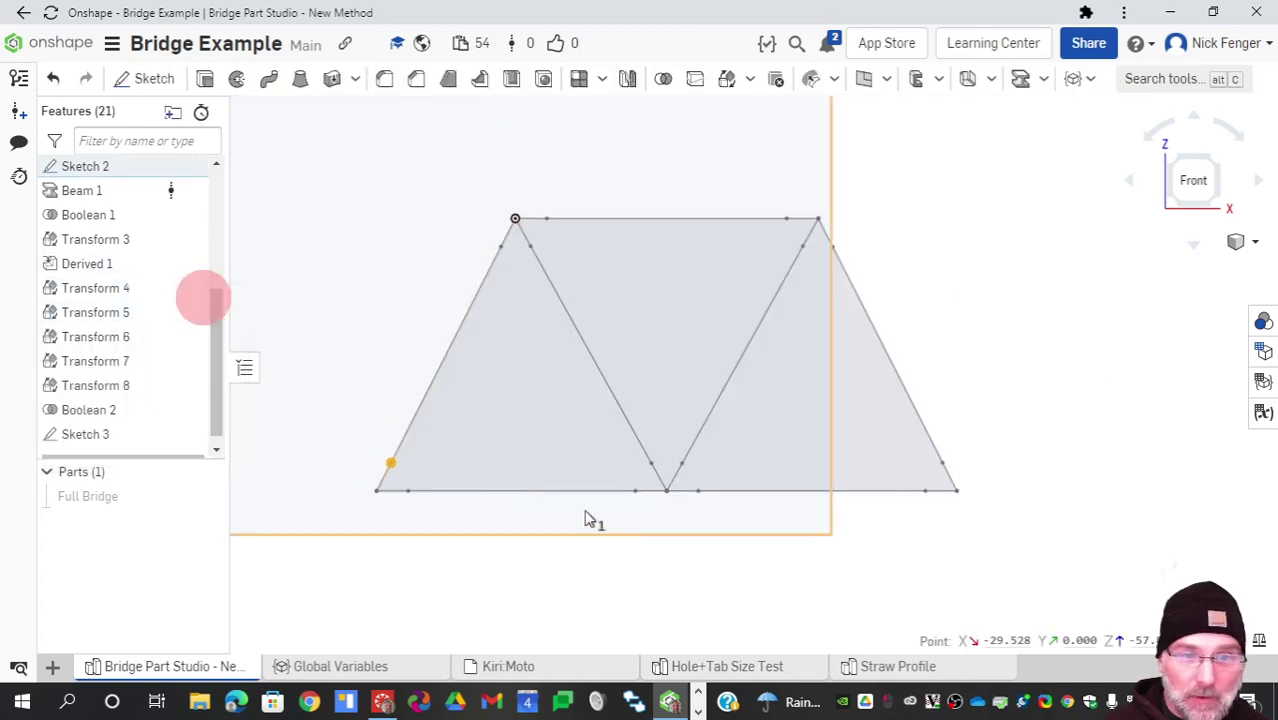
{"action": "left_click", "coordinate": [663, 550]}
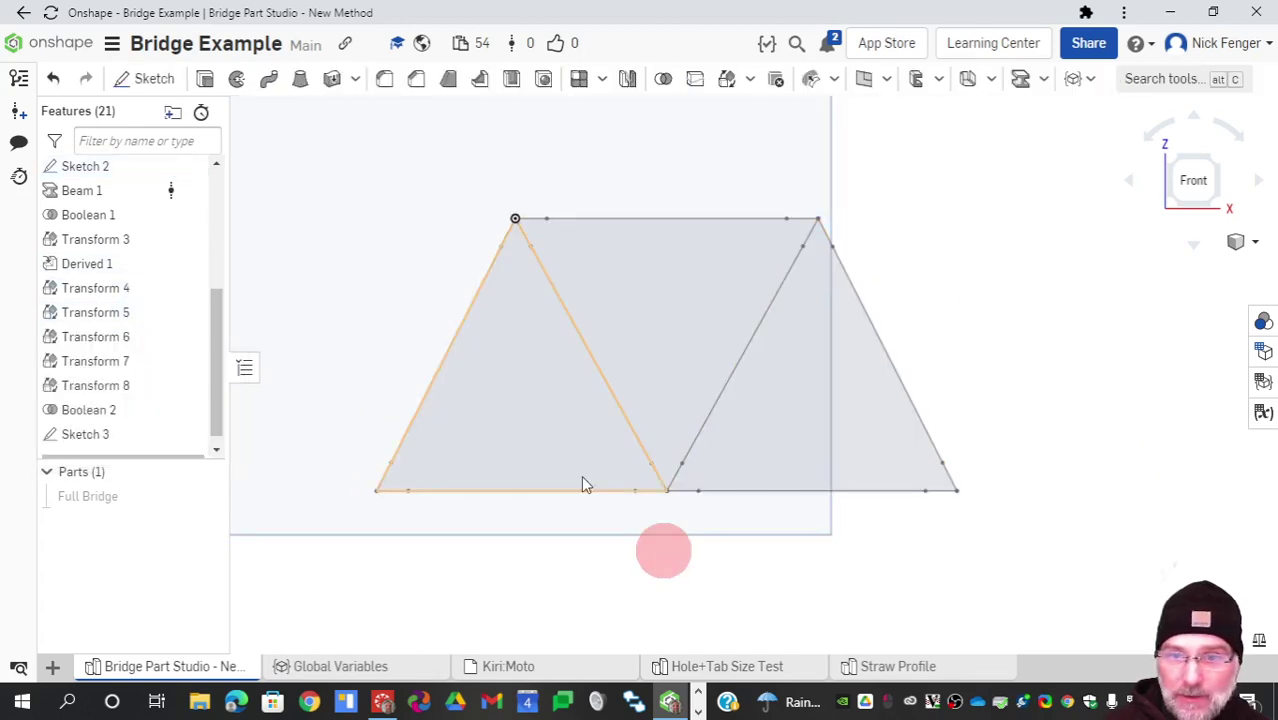
{"action": "left_click_drag", "start_coordinate": [607, 467], "coordinate": [525, 448]}
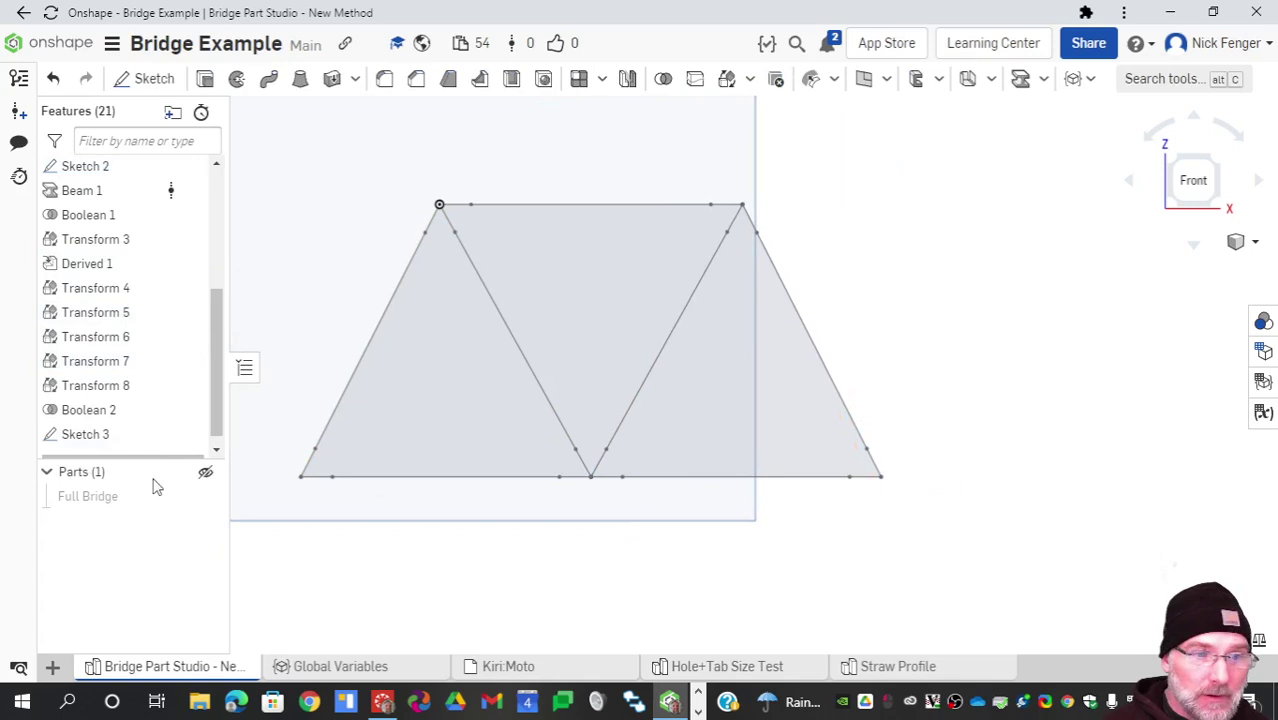
Step: Set up a DXF export of Sketch 3 in the 2018 version
{"action": "scroll", "coordinate": [214, 378], "scroll_direction": "down", "scroll_amount": 1}
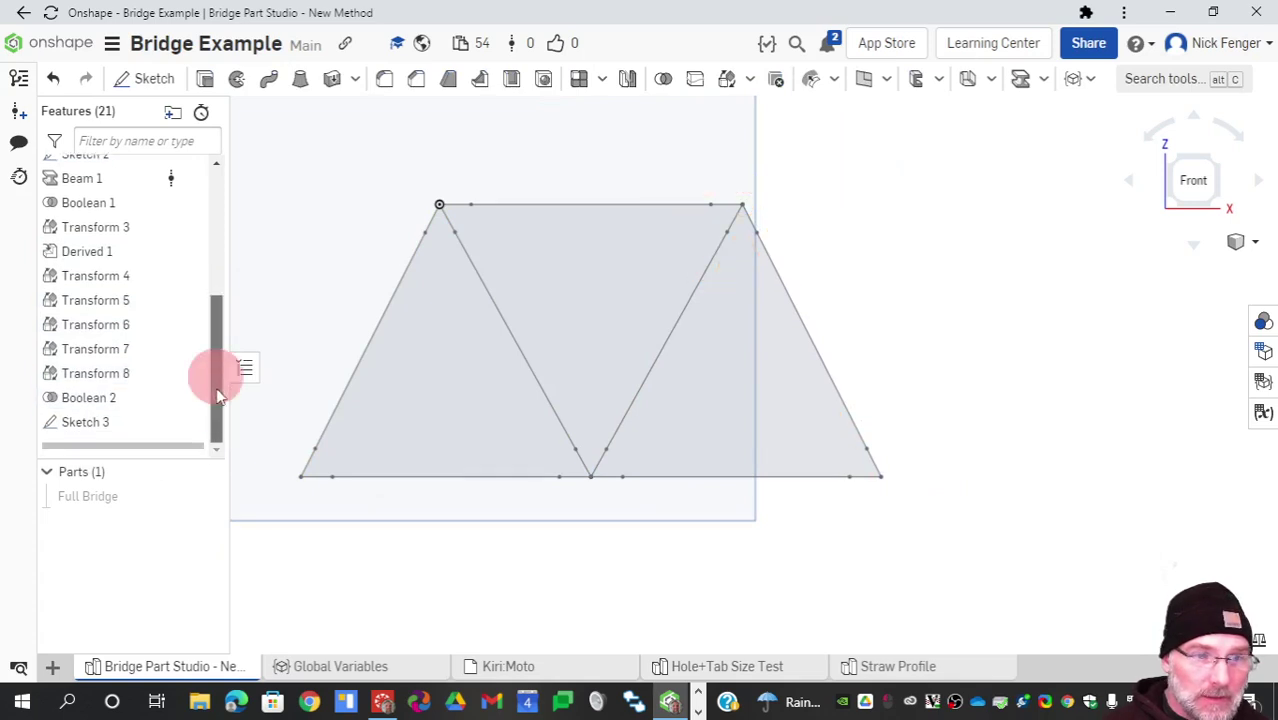
{"action": "right_click", "coordinate": [108, 428]}
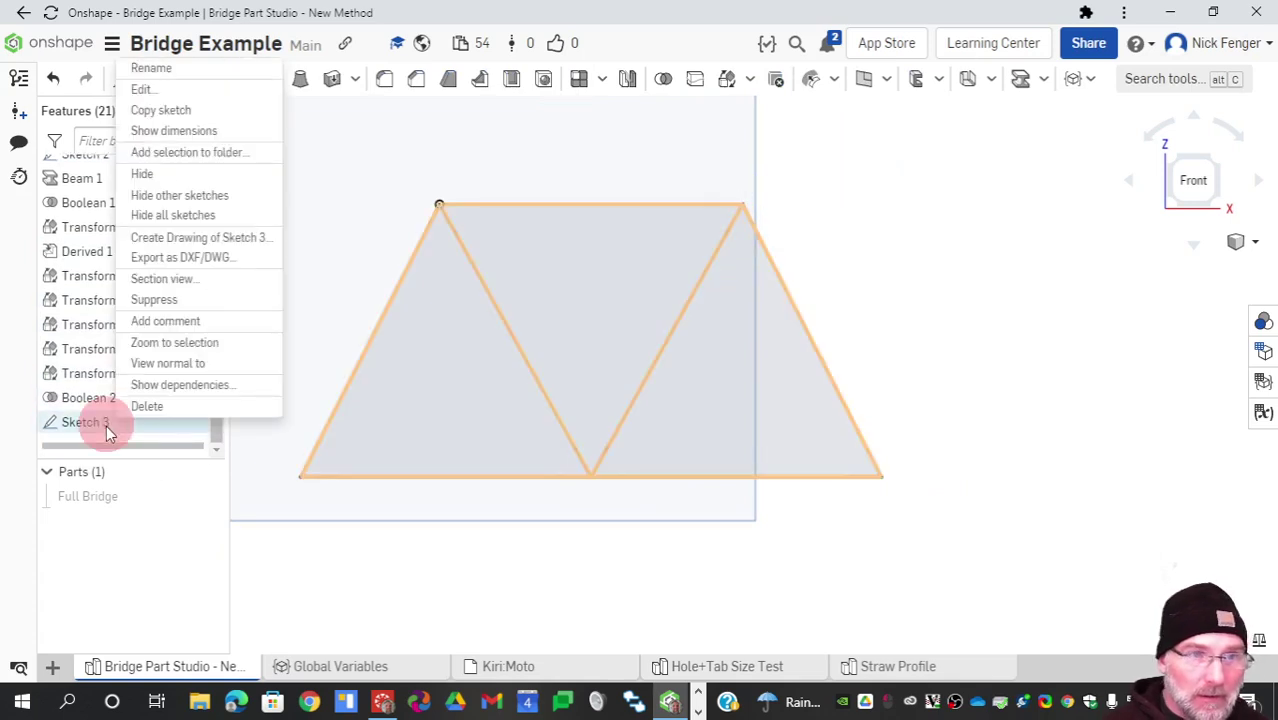
{"action": "left_click", "coordinate": [212, 262]}
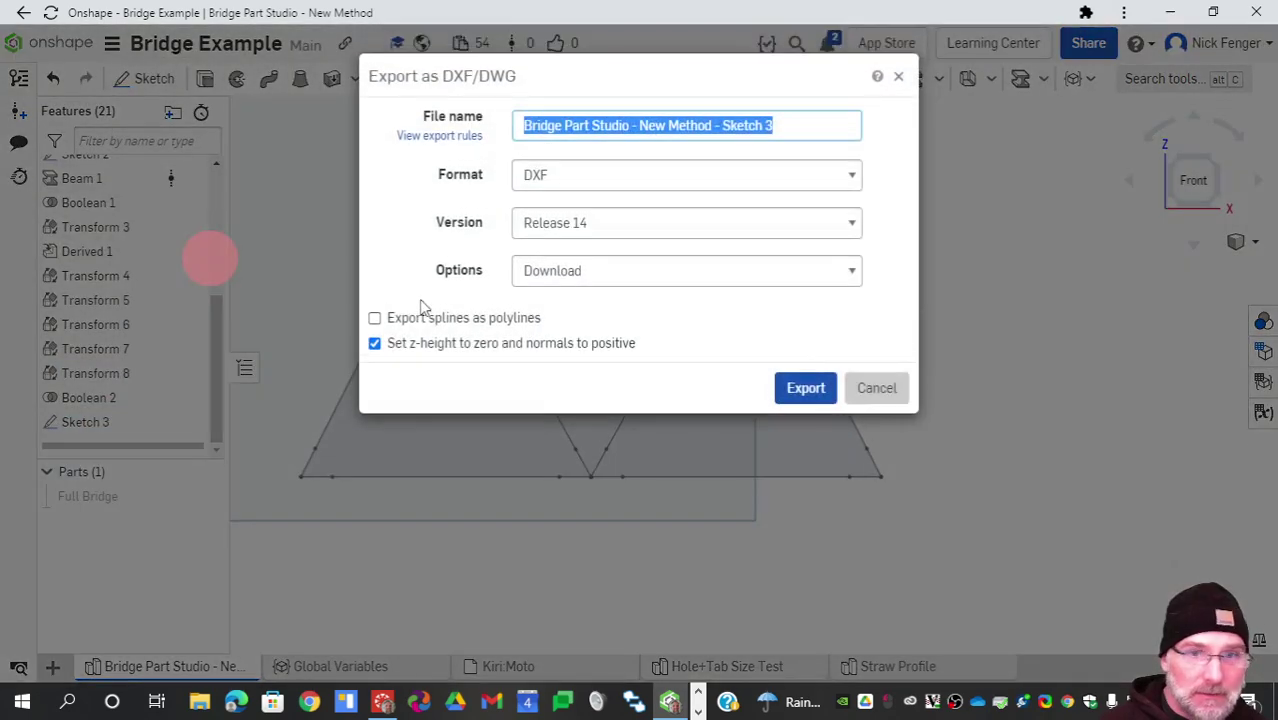
{"action": "left_click", "coordinate": [705, 177]}
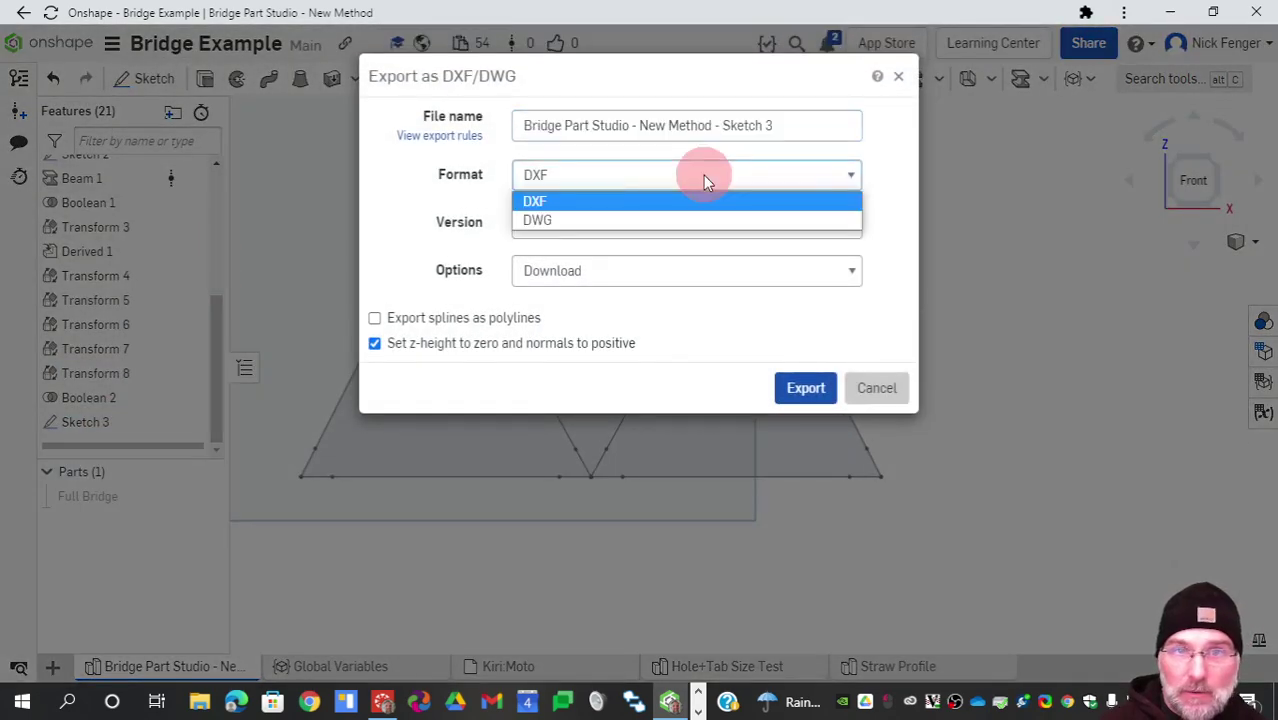
{"action": "left_click", "coordinate": [538, 204]}
{"action": "left_click", "coordinate": [617, 224]}
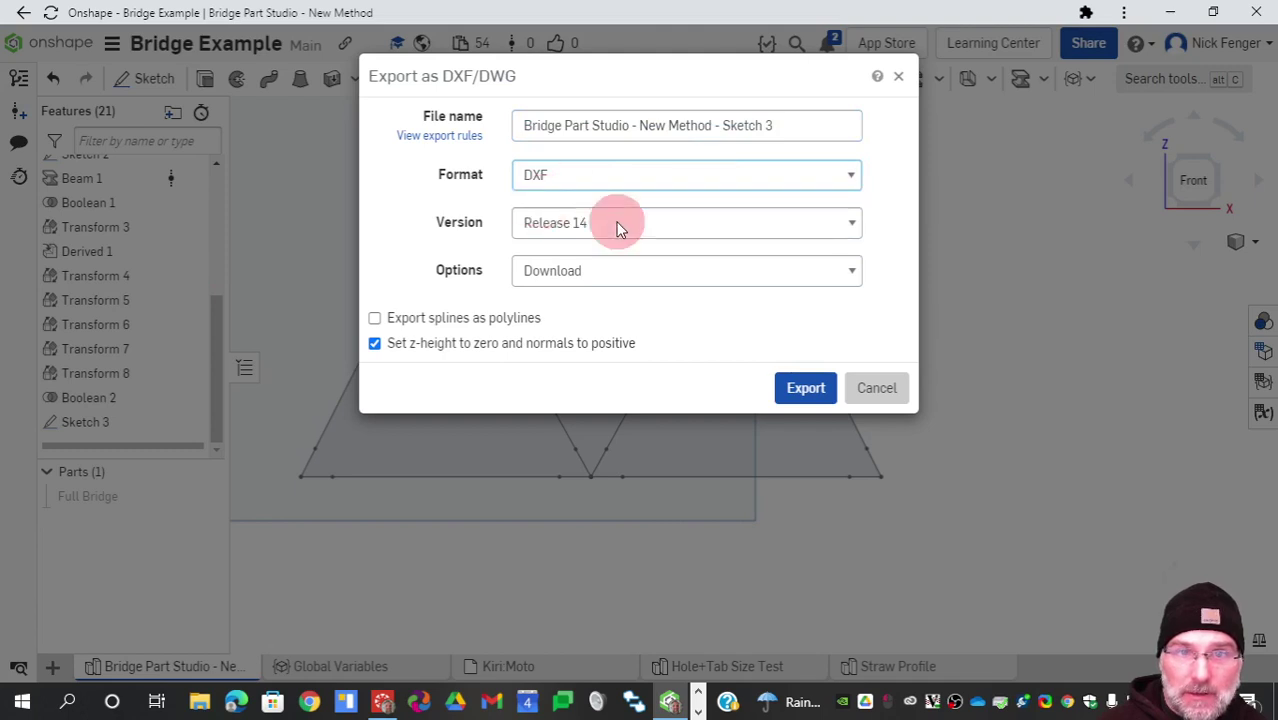
{"action": "left_click", "coordinate": [566, 399]}
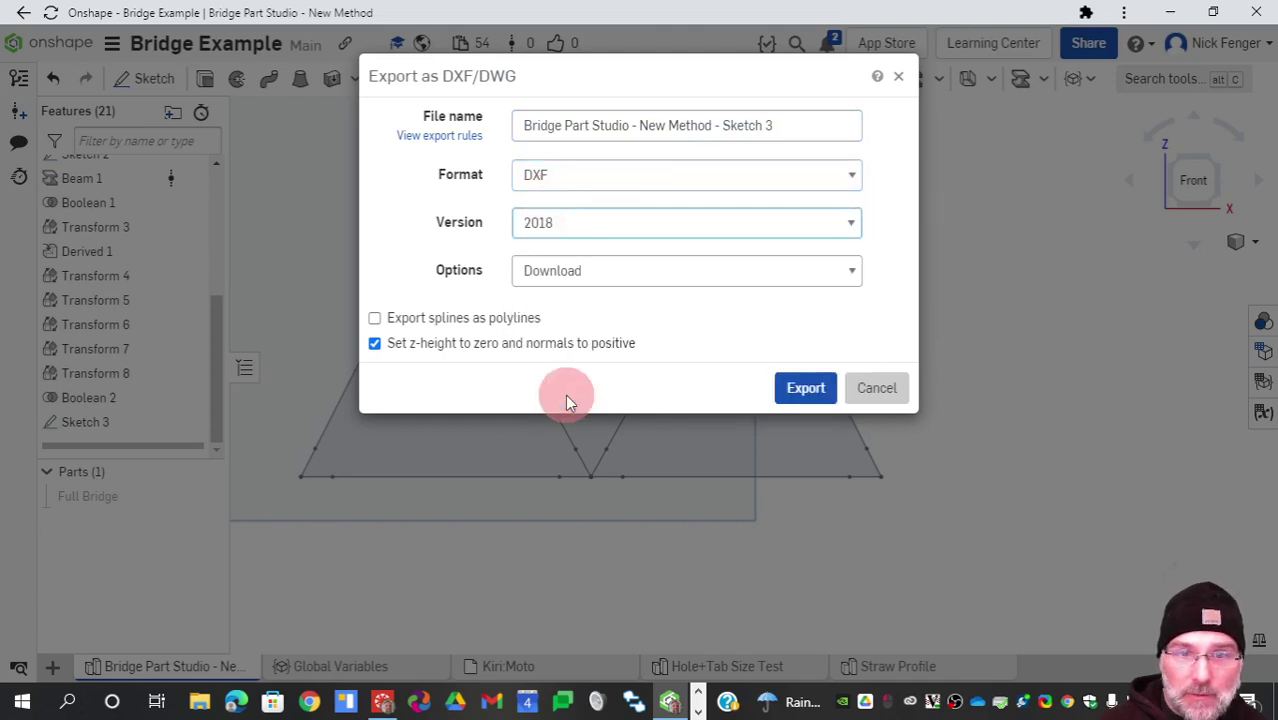
Step: Download the export and save 'Bridge Part Studio - New Method - Sketch 3.dxf' to Downloads
{"action": "left_click", "coordinate": [565, 272]}
{"action": "left_click", "coordinate": [563, 298]}
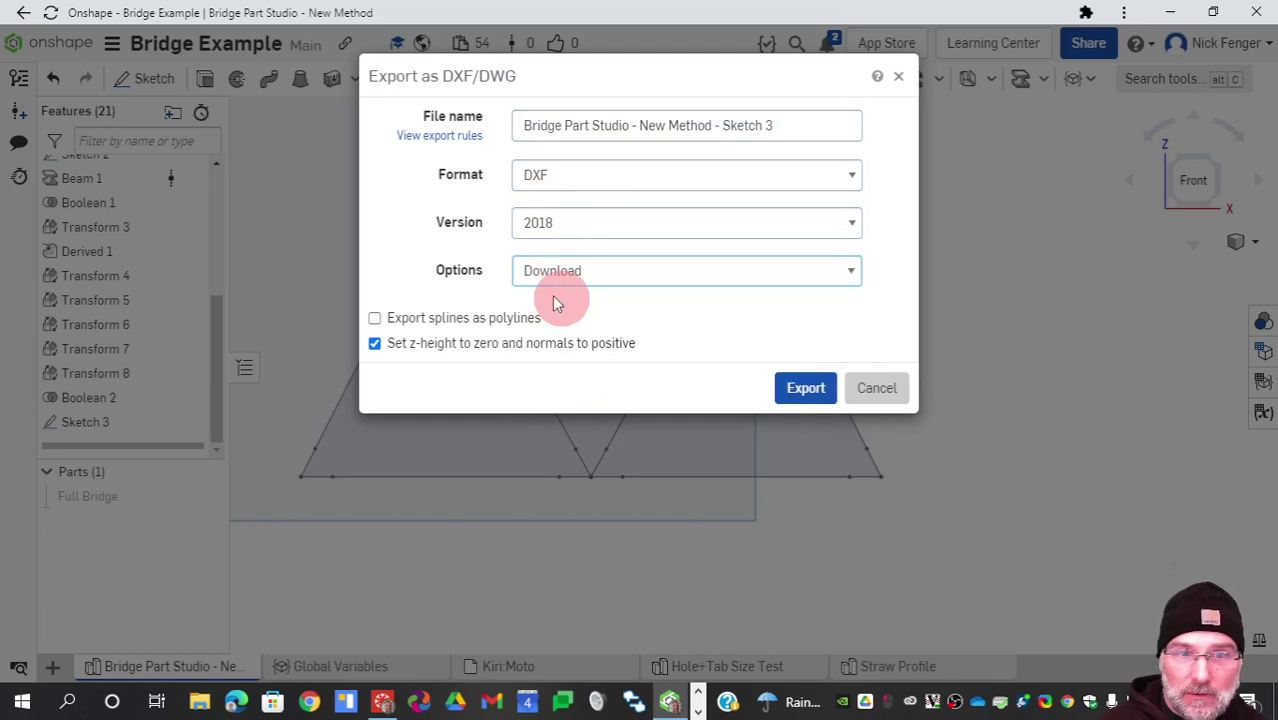
{"action": "left_click", "coordinate": [813, 388]}
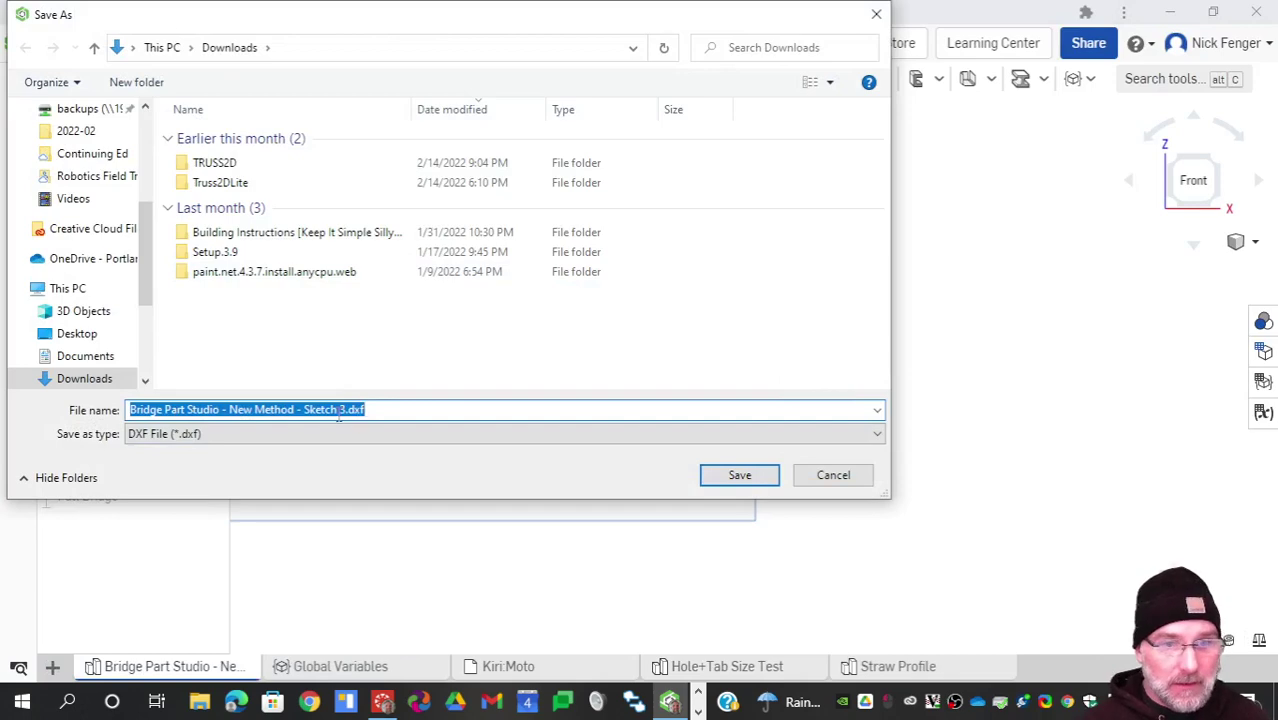
{"action": "left_click", "coordinate": [96, 382]}
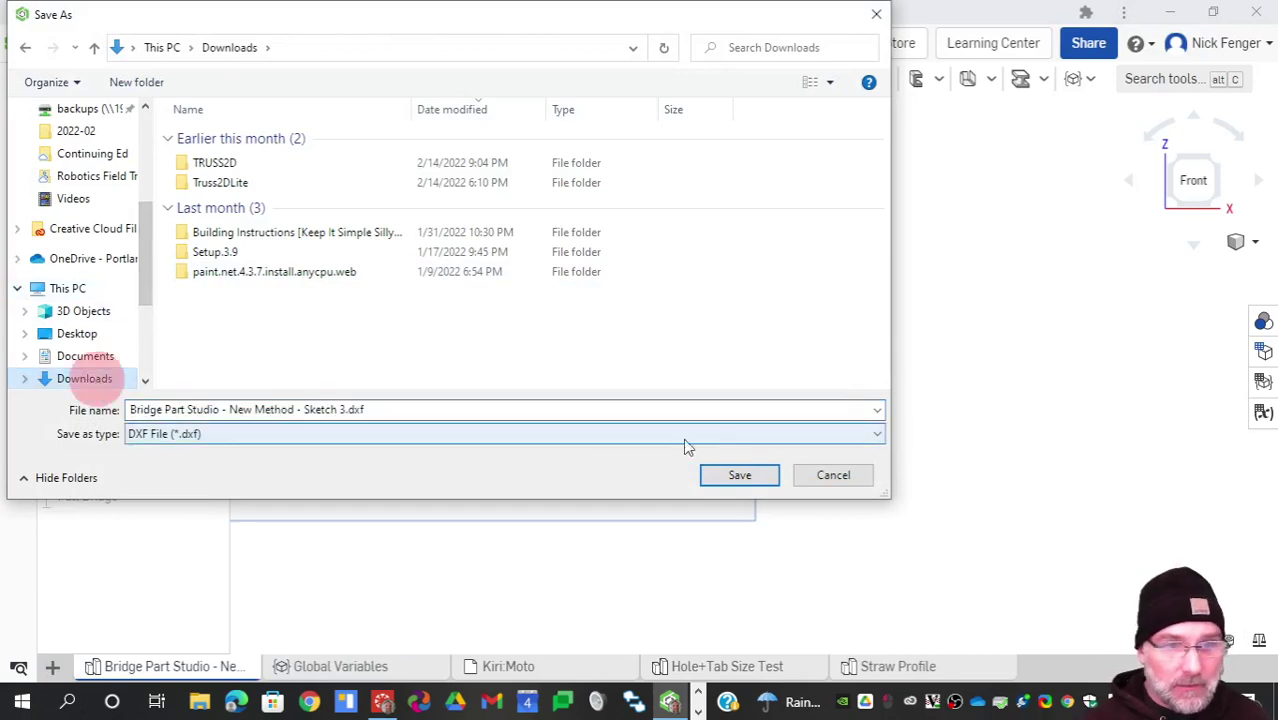
{"action": "left_click", "coordinate": [725, 477]}
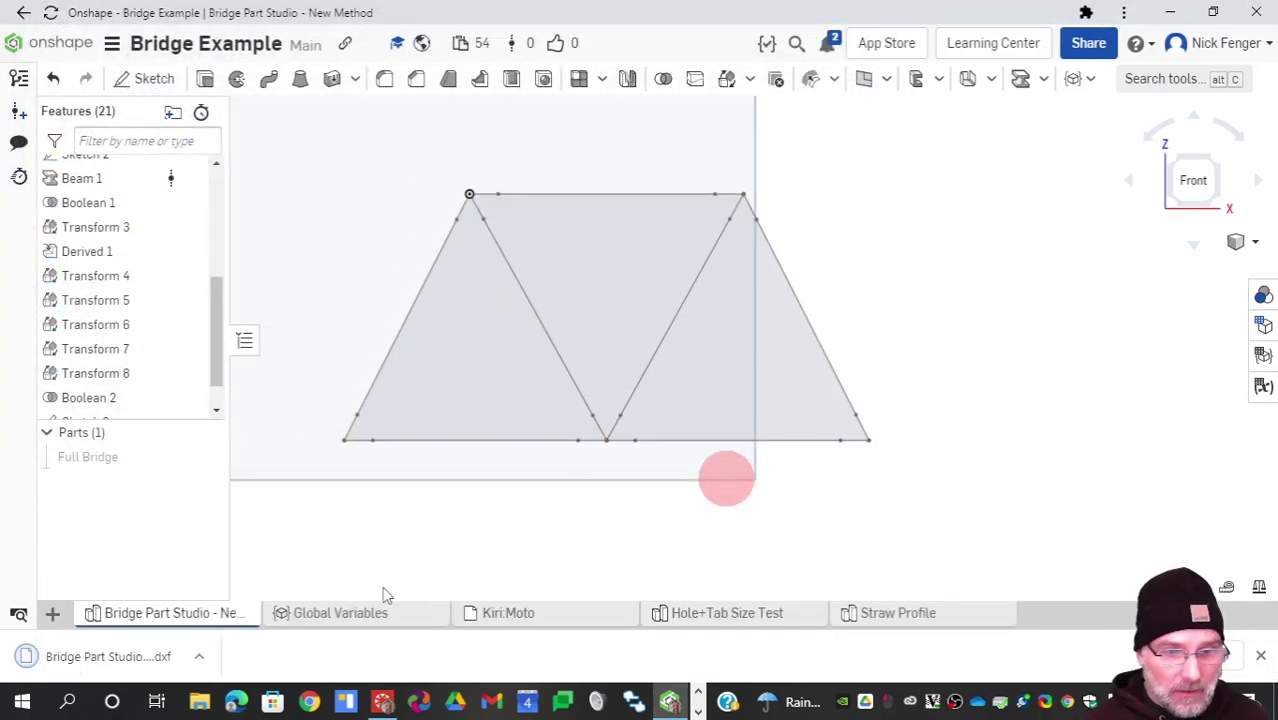
Step: Import 'Bridge Part Studio - New Method - Sketch 3.dxf' from Downloads into Truss.2D
{"action": "key", "text": "alt+Tab"}
{"action": "key", "text": "alt+Tab"}
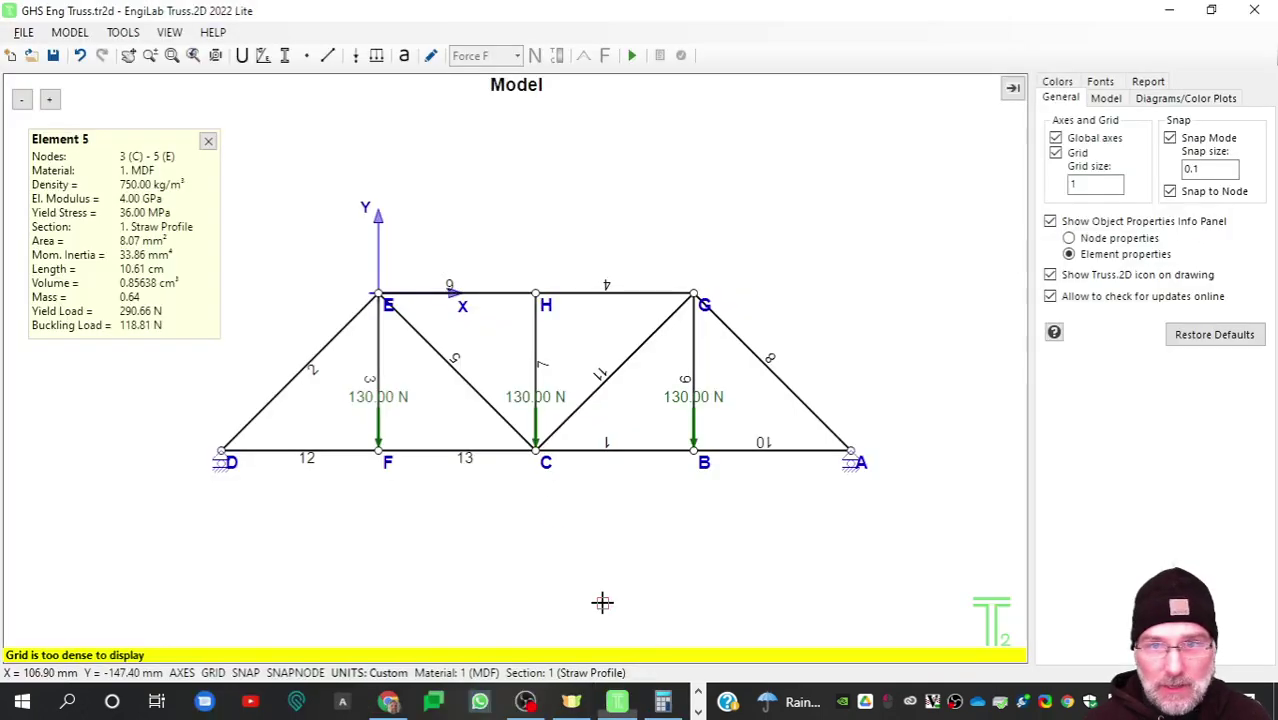
{"action": "left_click", "coordinate": [26, 36]}
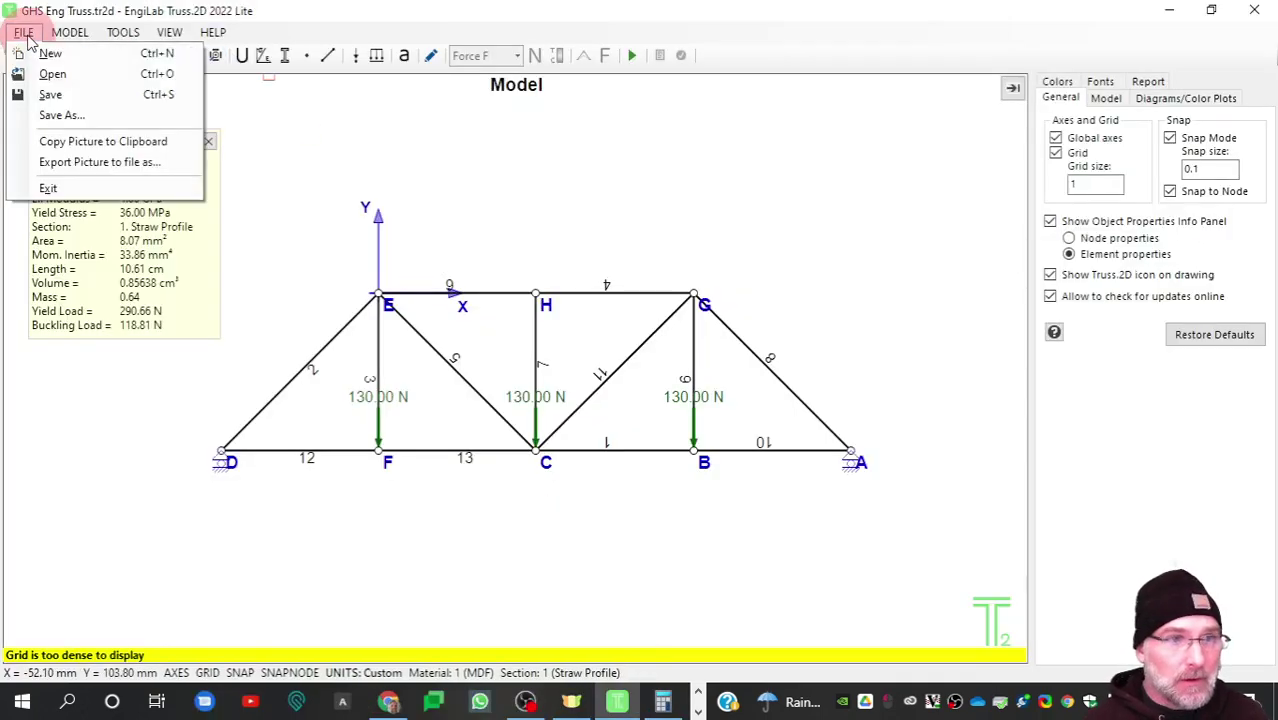
{"action": "mouse_move", "coordinate": [123, 32]}
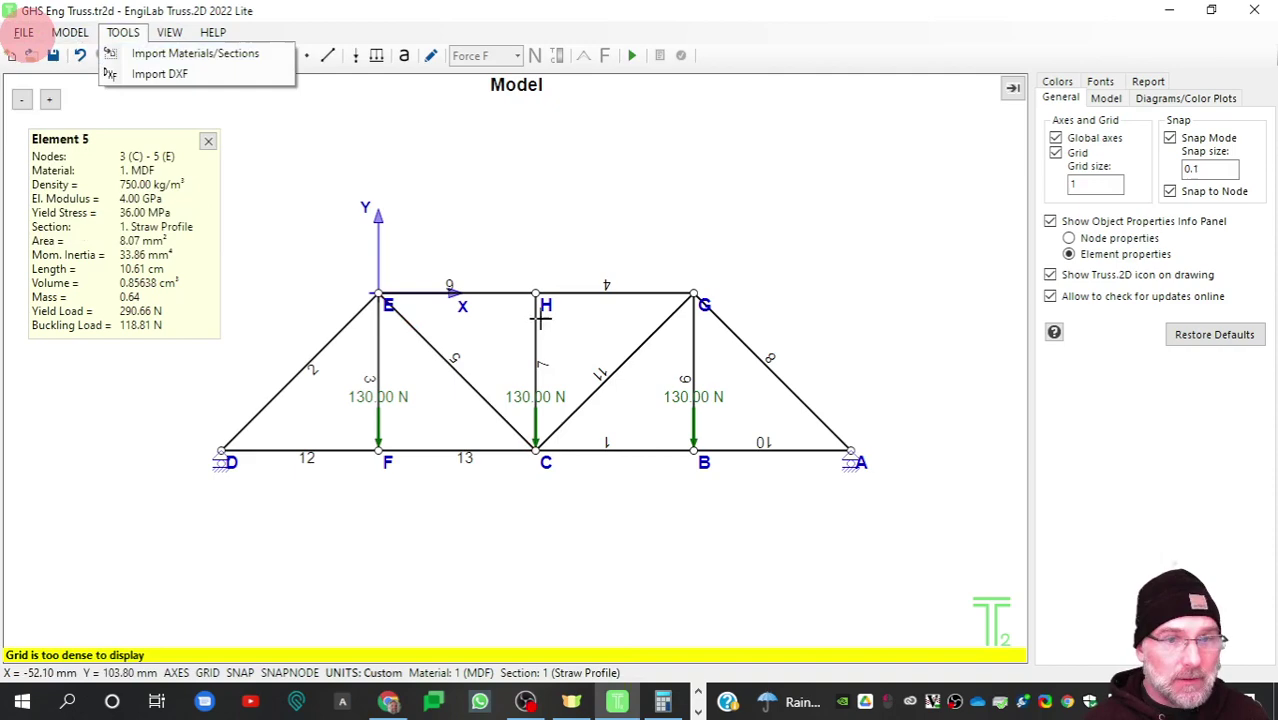
{"action": "left_click", "coordinate": [140, 76]}
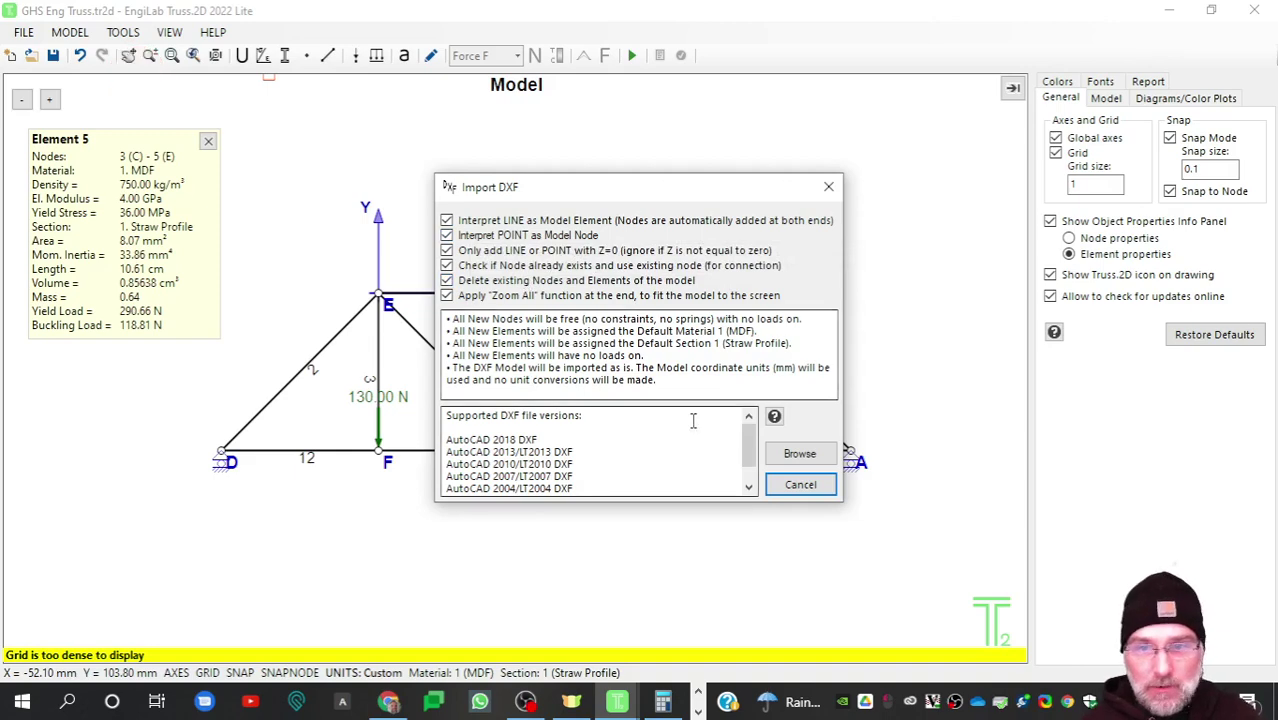
{"action": "left_click", "coordinate": [801, 455]}
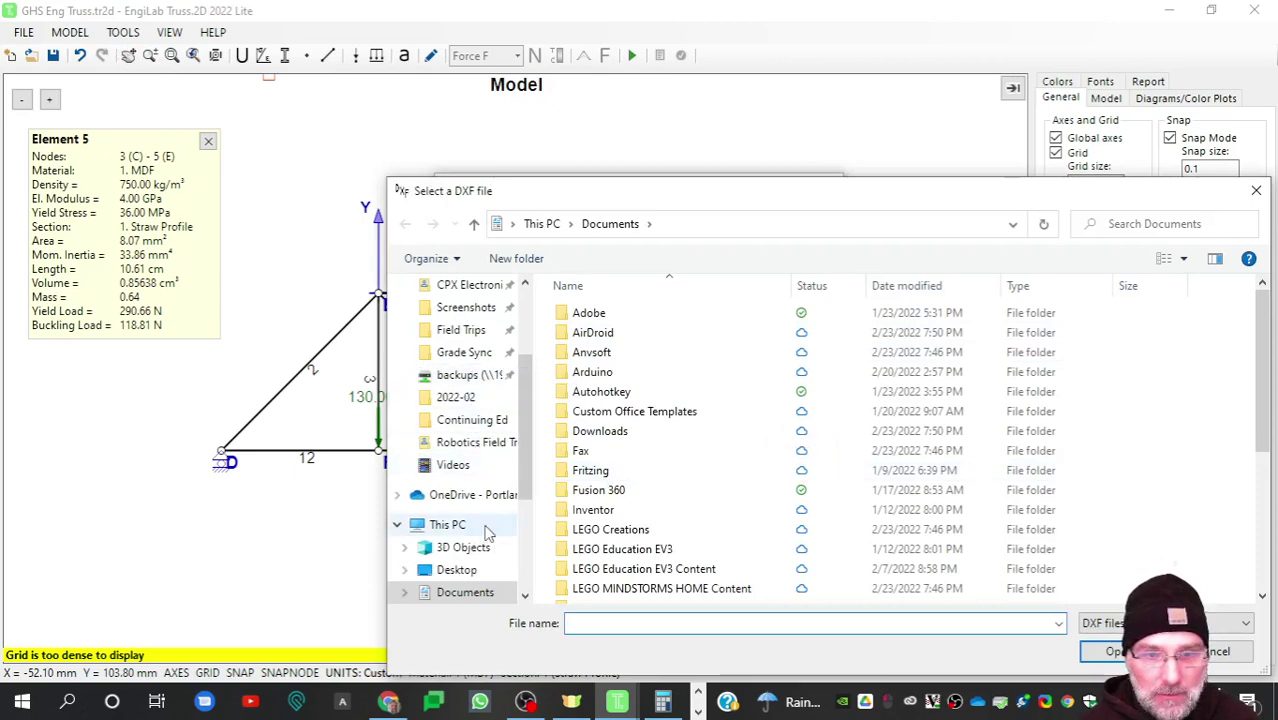
{"action": "left_click", "coordinate": [458, 592]}
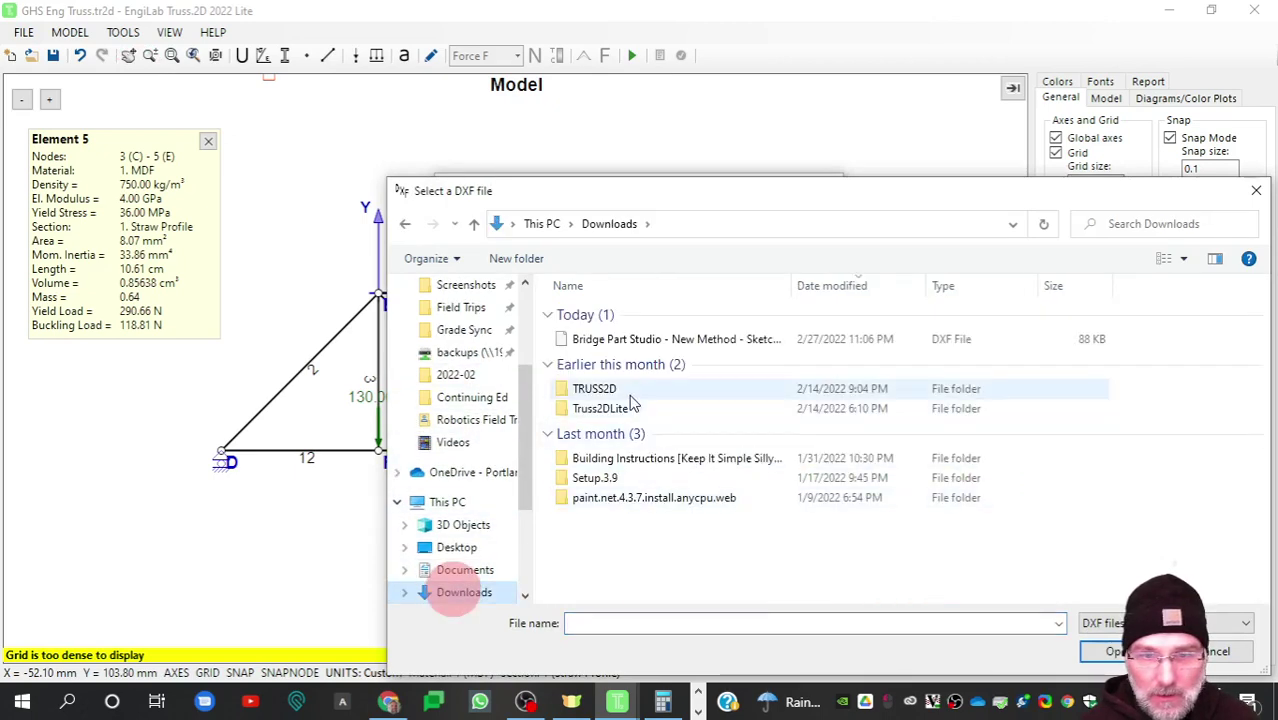
{"action": "left_click", "coordinate": [628, 341]}
{"action": "double_click", "coordinate": [628, 341]}
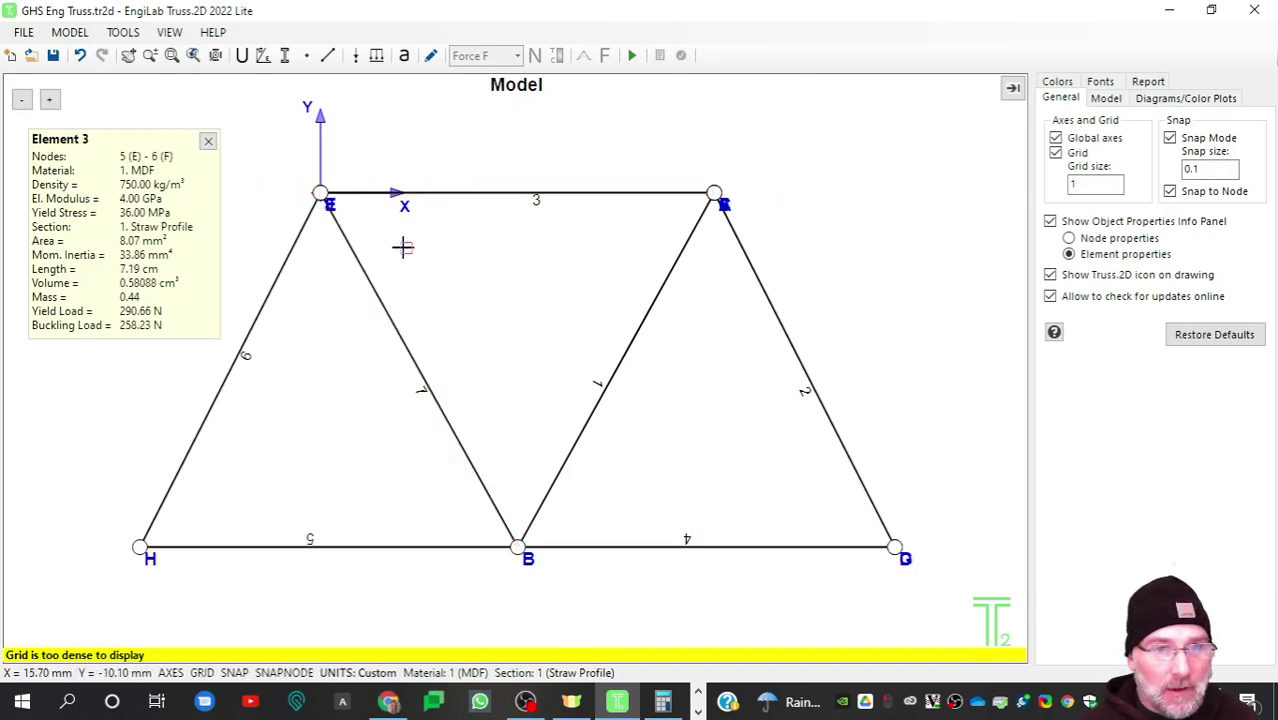
Step: Delete nodes J and I along with their members
{"action": "scroll", "coordinate": [402, 245], "scroll_direction": "up", "scroll_amount": 3}
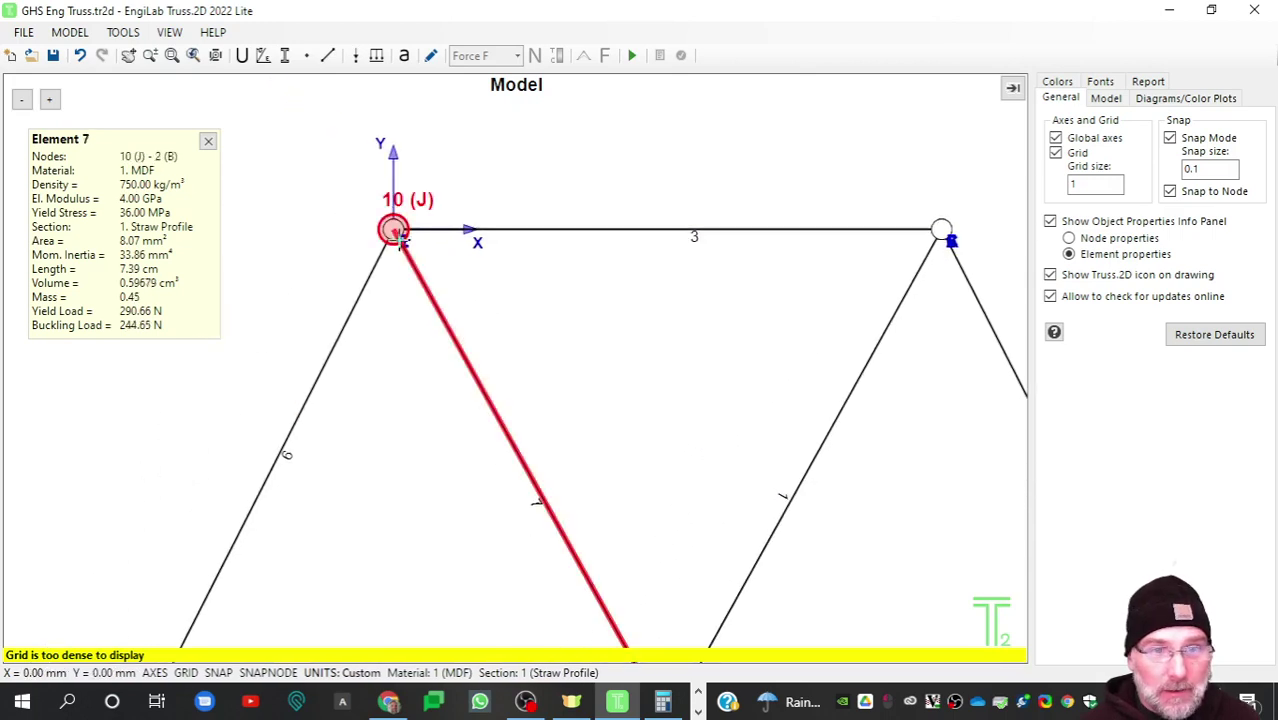
{"action": "scroll", "coordinate": [489, 281], "scroll_direction": "down", "scroll_amount": 2}
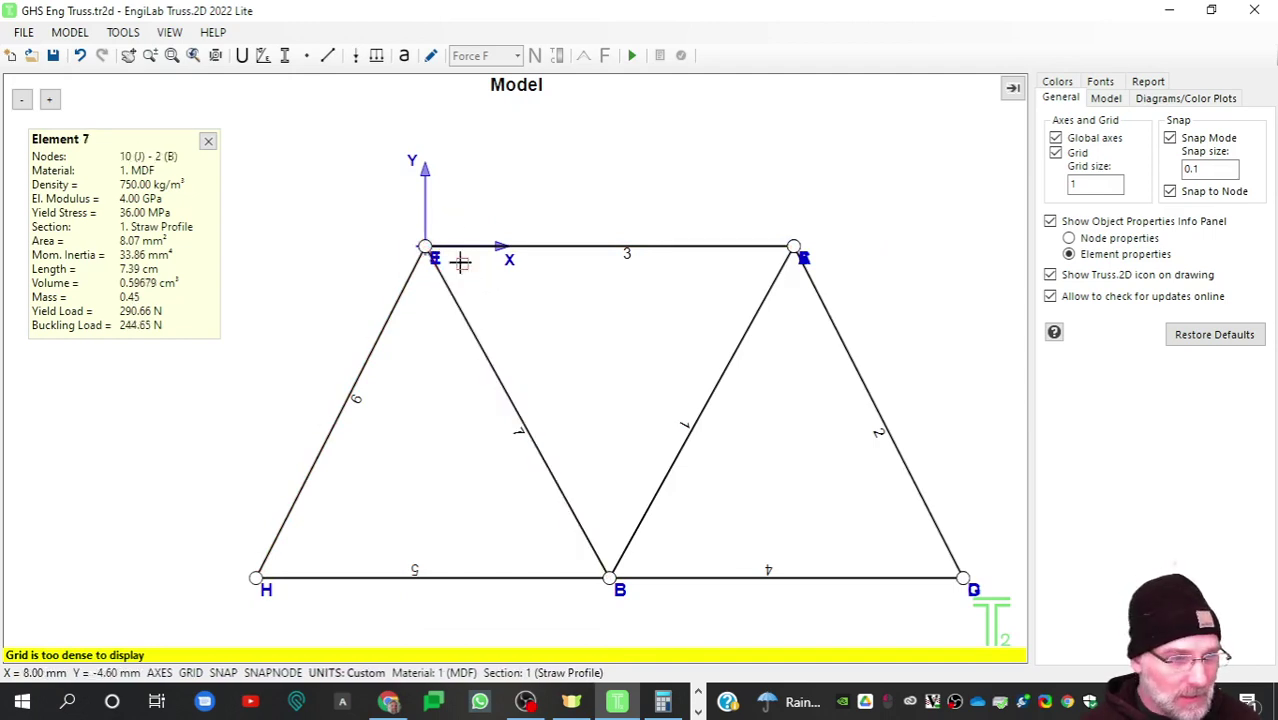
{"action": "right_click", "coordinate": [426, 249]}
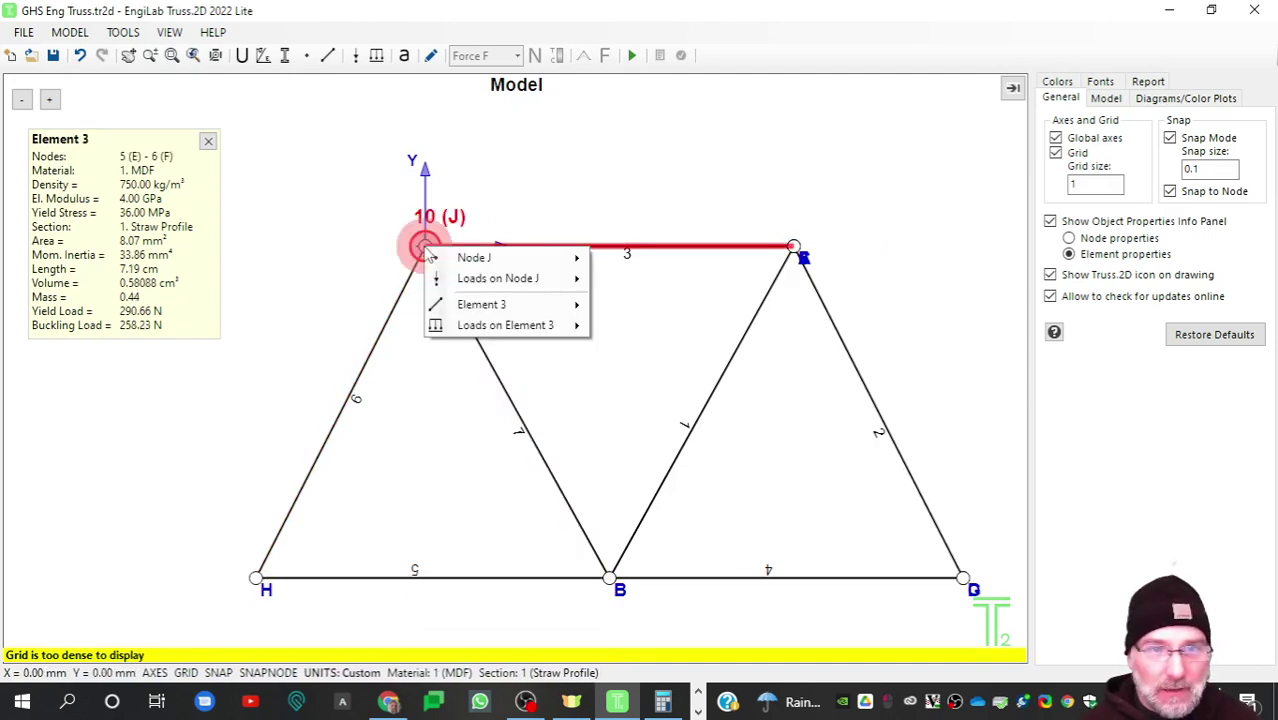
{"action": "mouse_move", "coordinate": [475, 258]}
{"action": "left_click", "coordinate": [640, 279]}
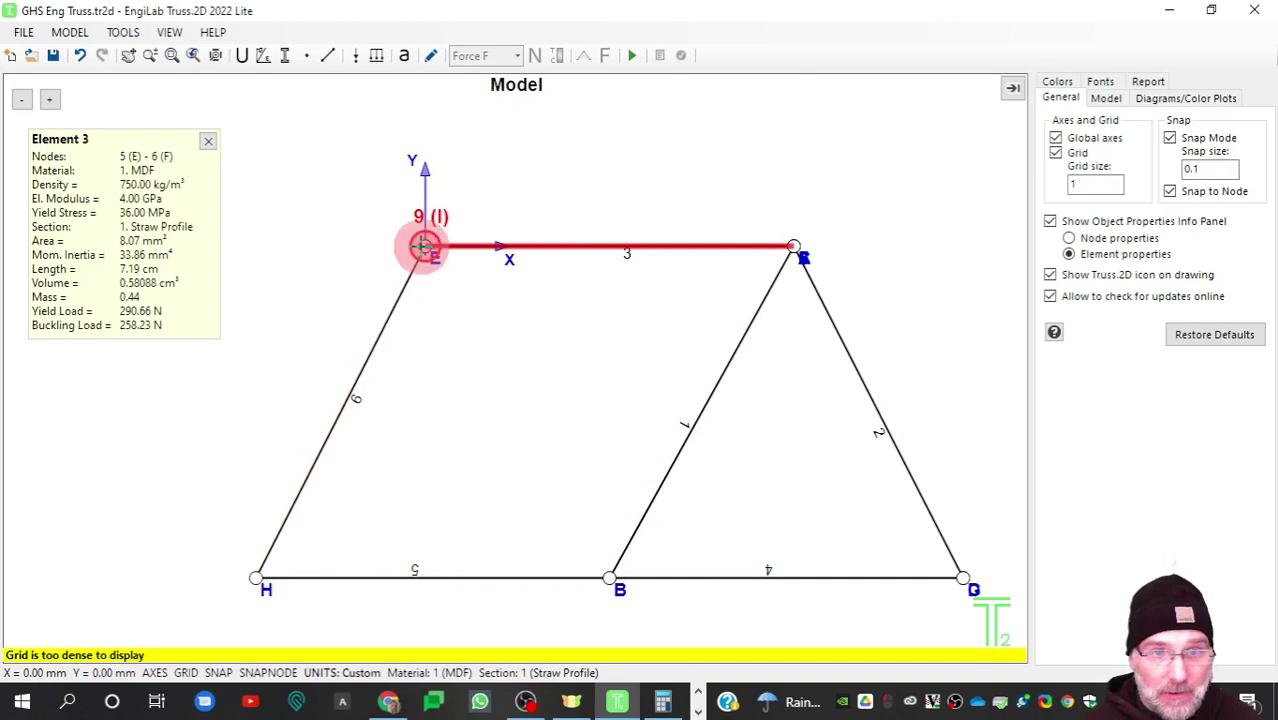
{"action": "right_click", "coordinate": [424, 247]}
{"action": "mouse_move", "coordinate": [460, 262]}
{"action": "left_click", "coordinate": [636, 282]}
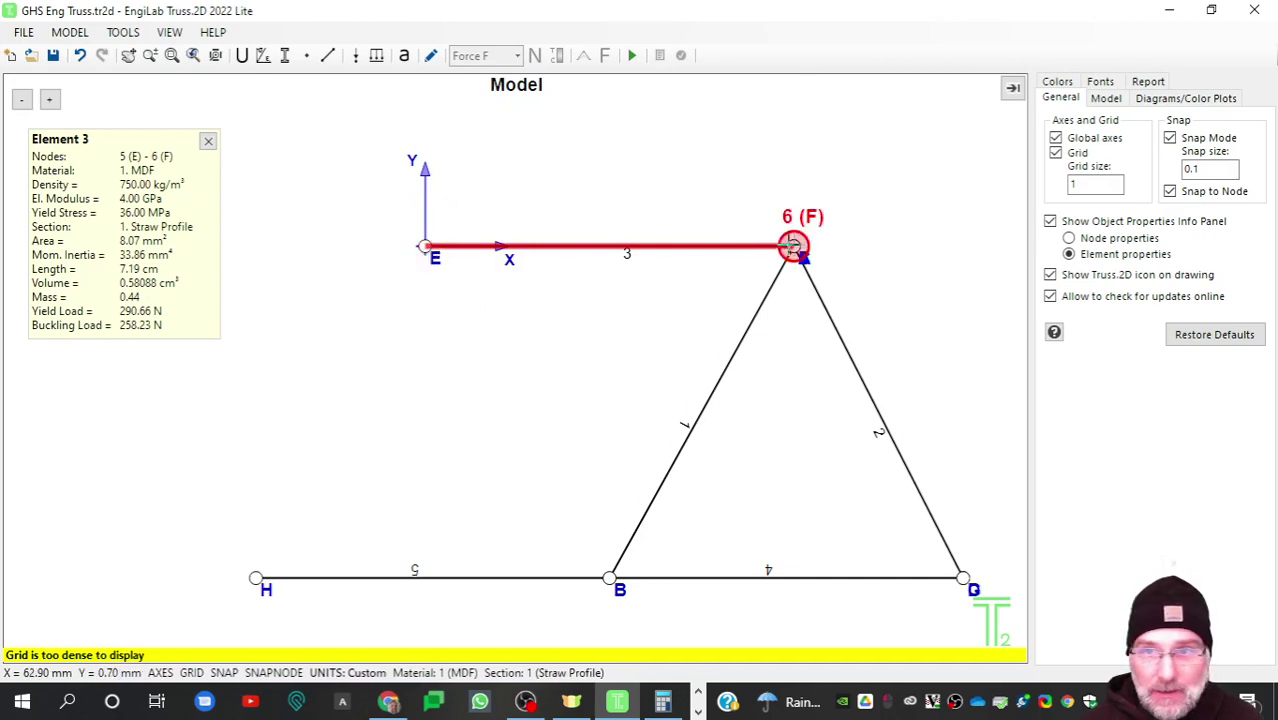
Step: Delete nodes F, C and E, removing their attached members
{"action": "right_click", "coordinate": [793, 247]}
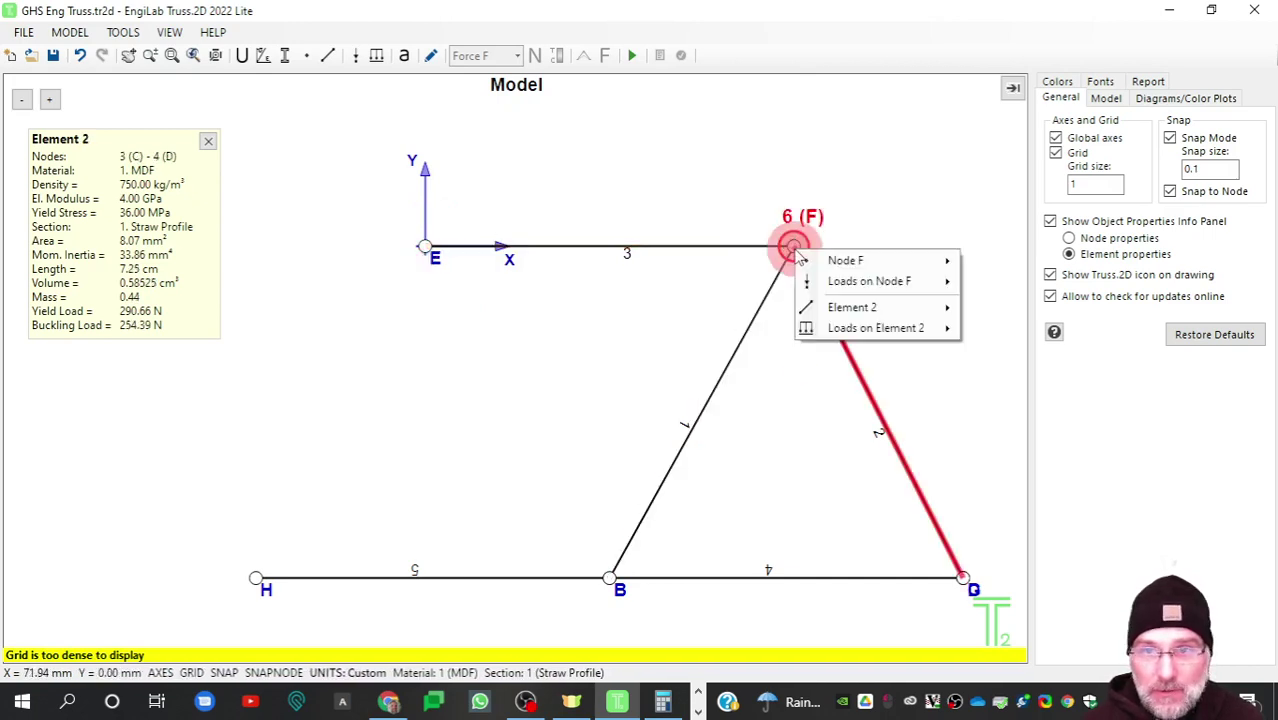
{"action": "mouse_move", "coordinate": [839, 264]}
{"action": "left_click", "coordinate": [1036, 287]}
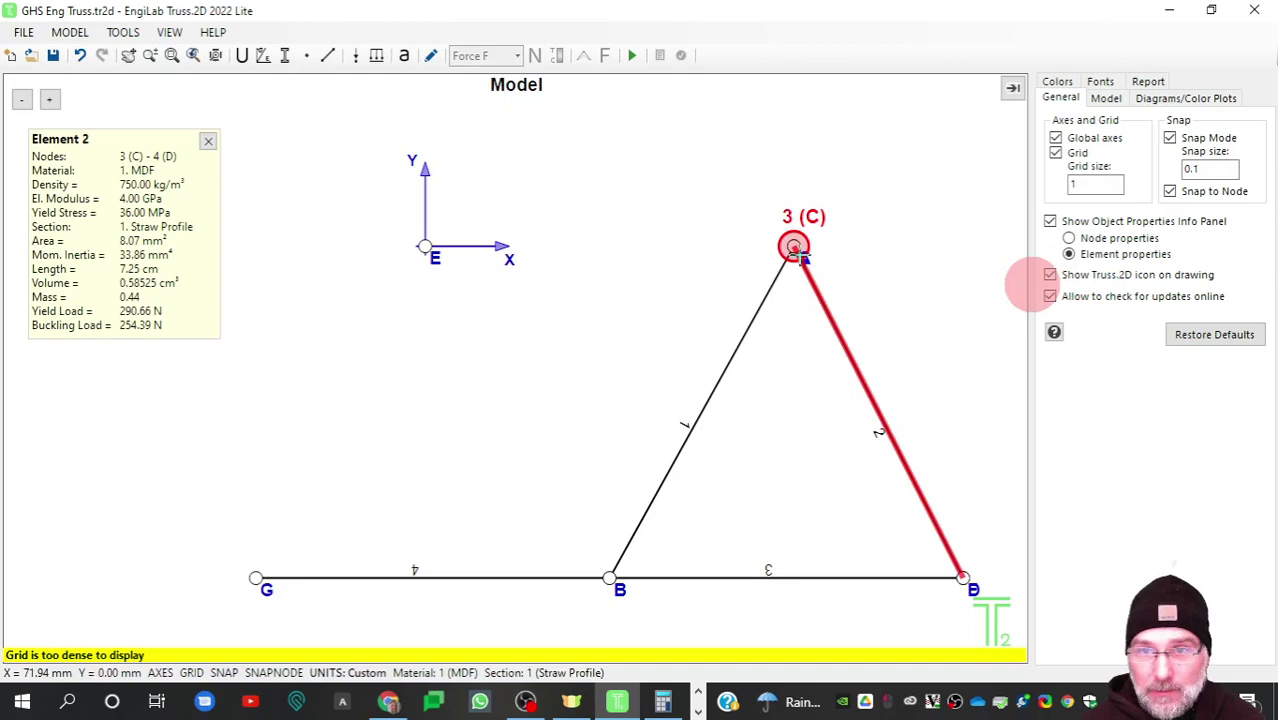
{"action": "right_click", "coordinate": [793, 247]}
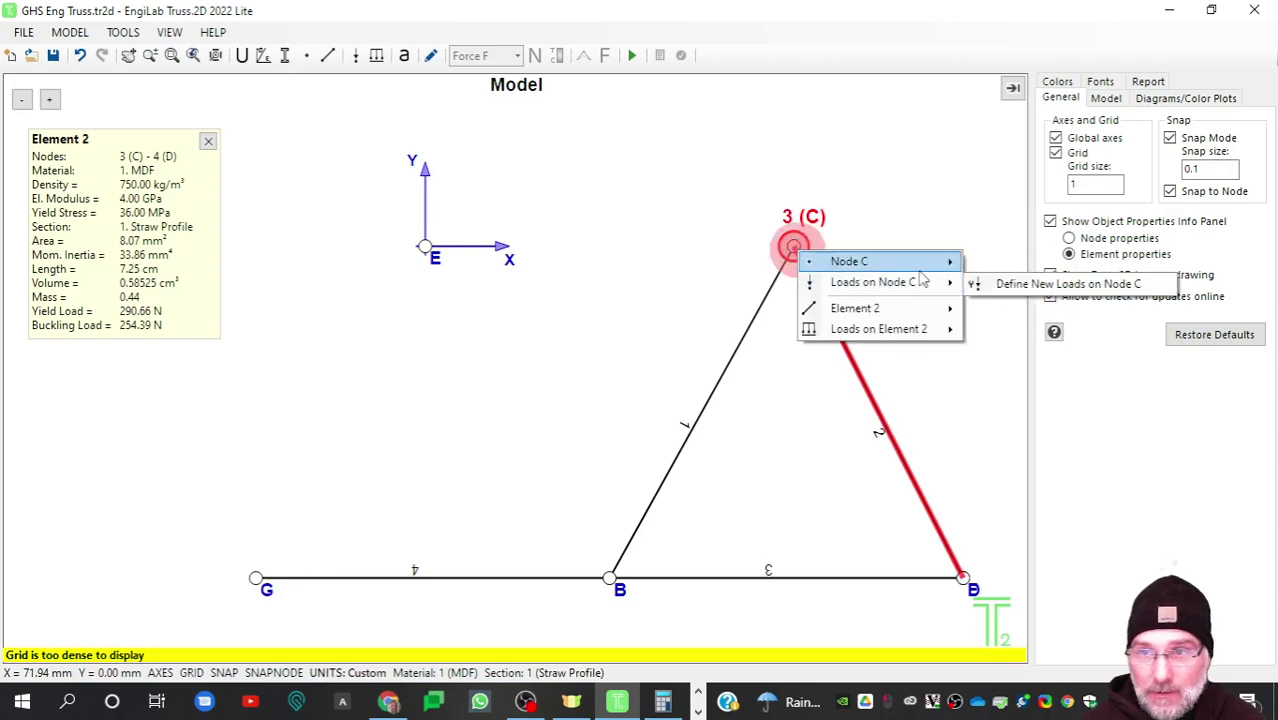
{"action": "mouse_move", "coordinate": [893, 261]}
{"action": "left_click", "coordinate": [1030, 284]}
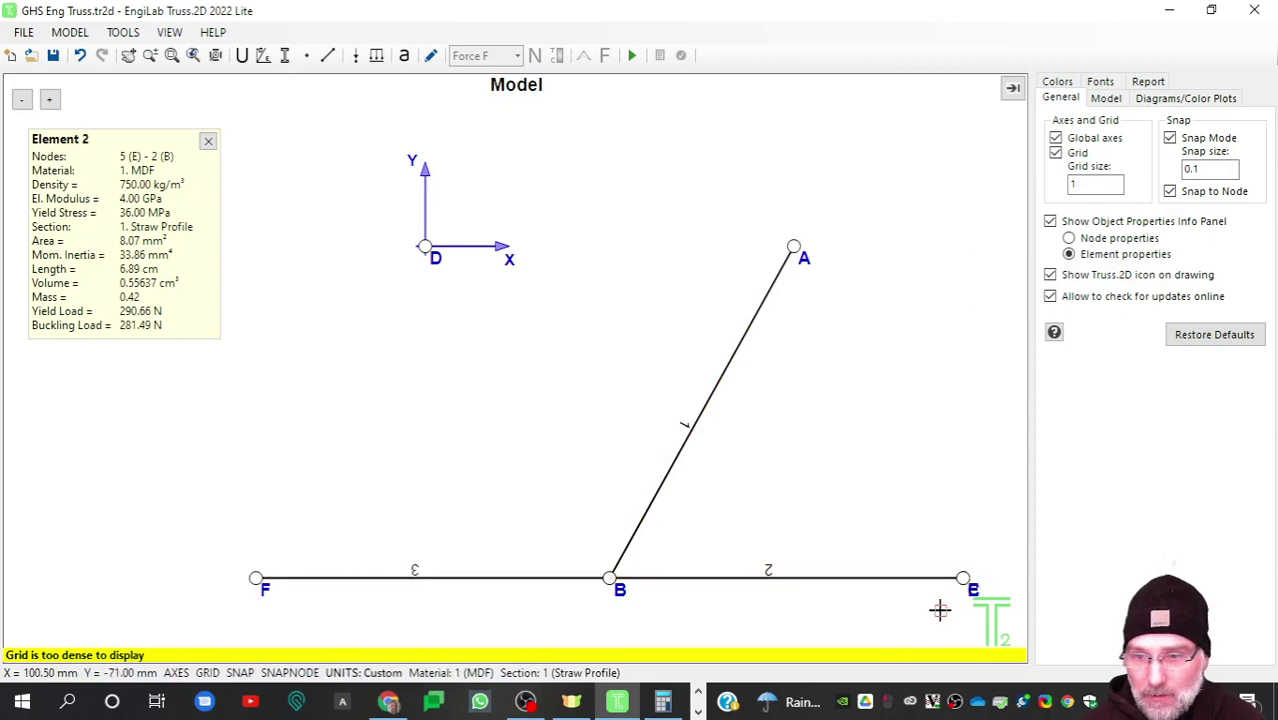
{"action": "right_click", "coordinate": [963, 578]}
{"action": "mouse_move", "coordinate": [995, 595]}
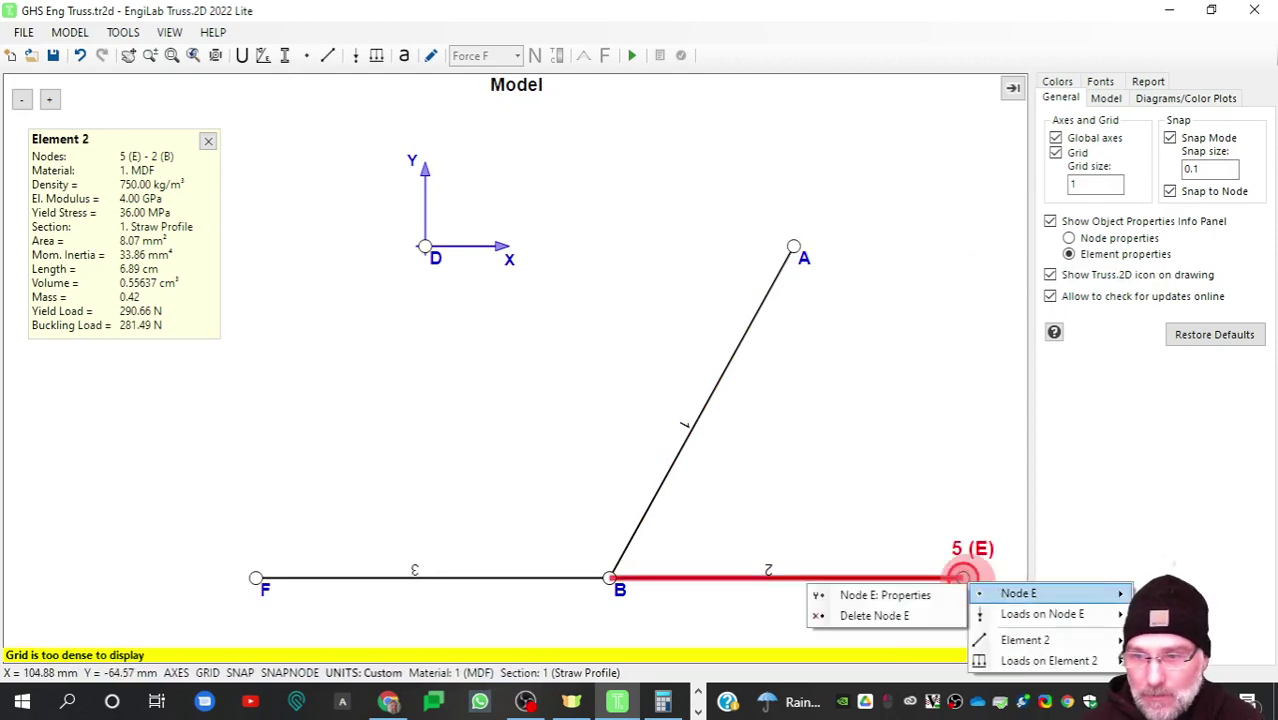
{"action": "left_click", "coordinate": [922, 617]}
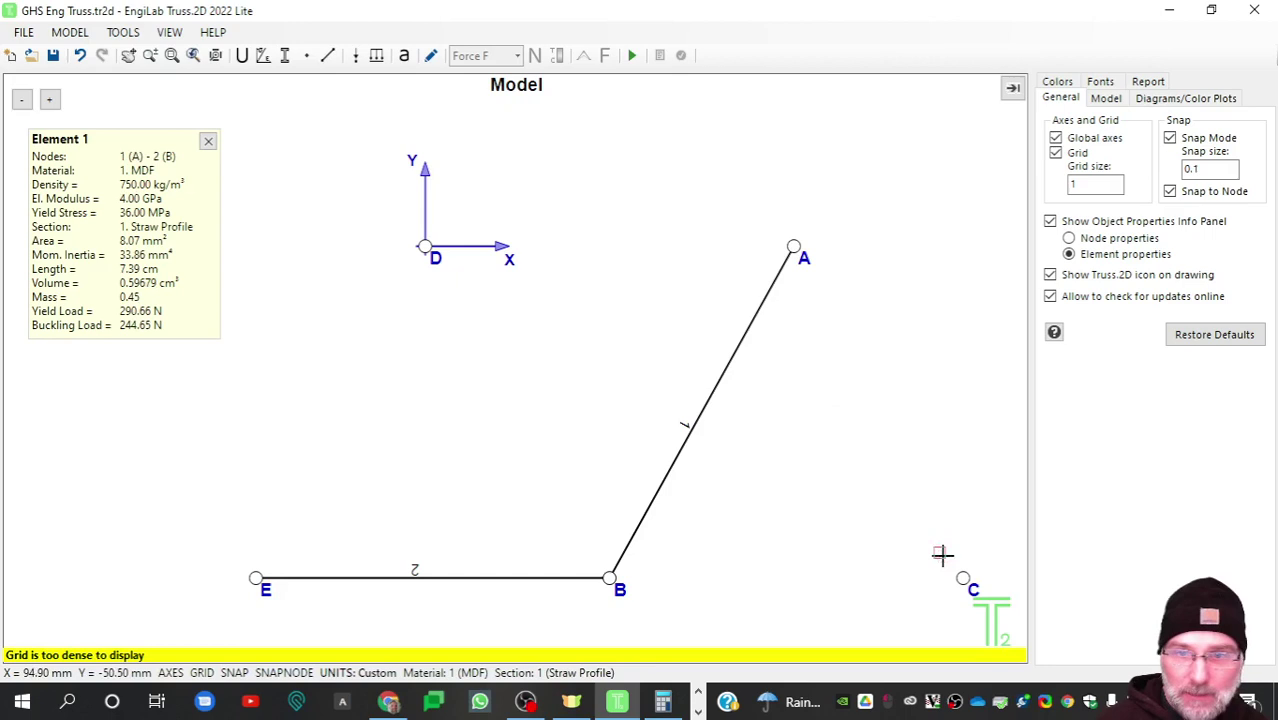
Step: Open the Elements table and add a new element between E and D
{"action": "left_click", "coordinate": [69, 32]}
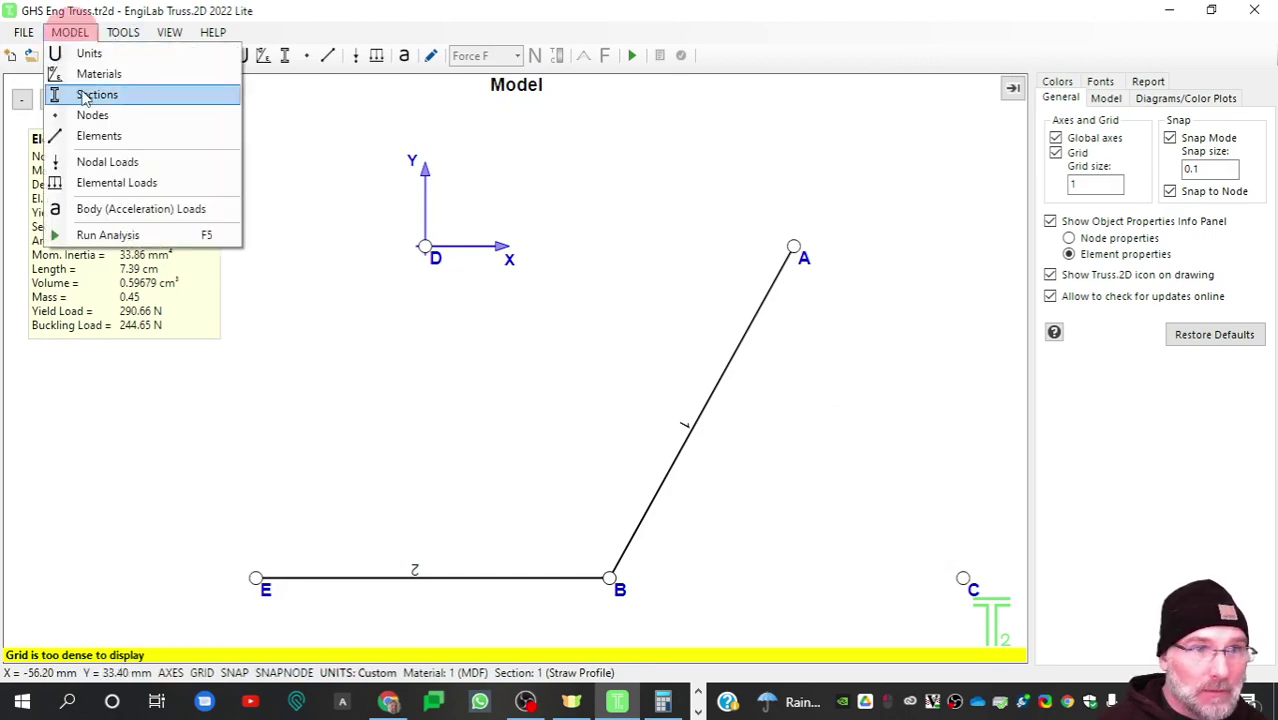
{"action": "left_click", "coordinate": [97, 136]}
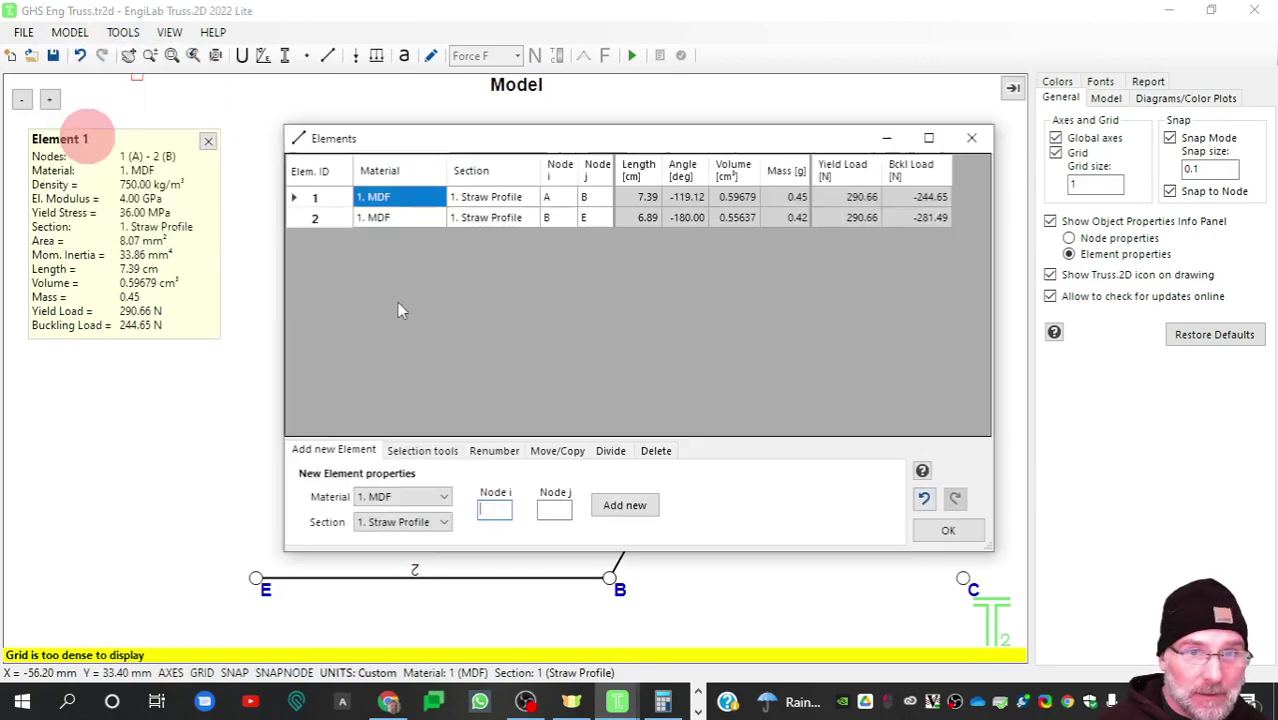
{"action": "left_click_drag", "start_coordinate": [406, 148], "coordinate": [595, 209]}
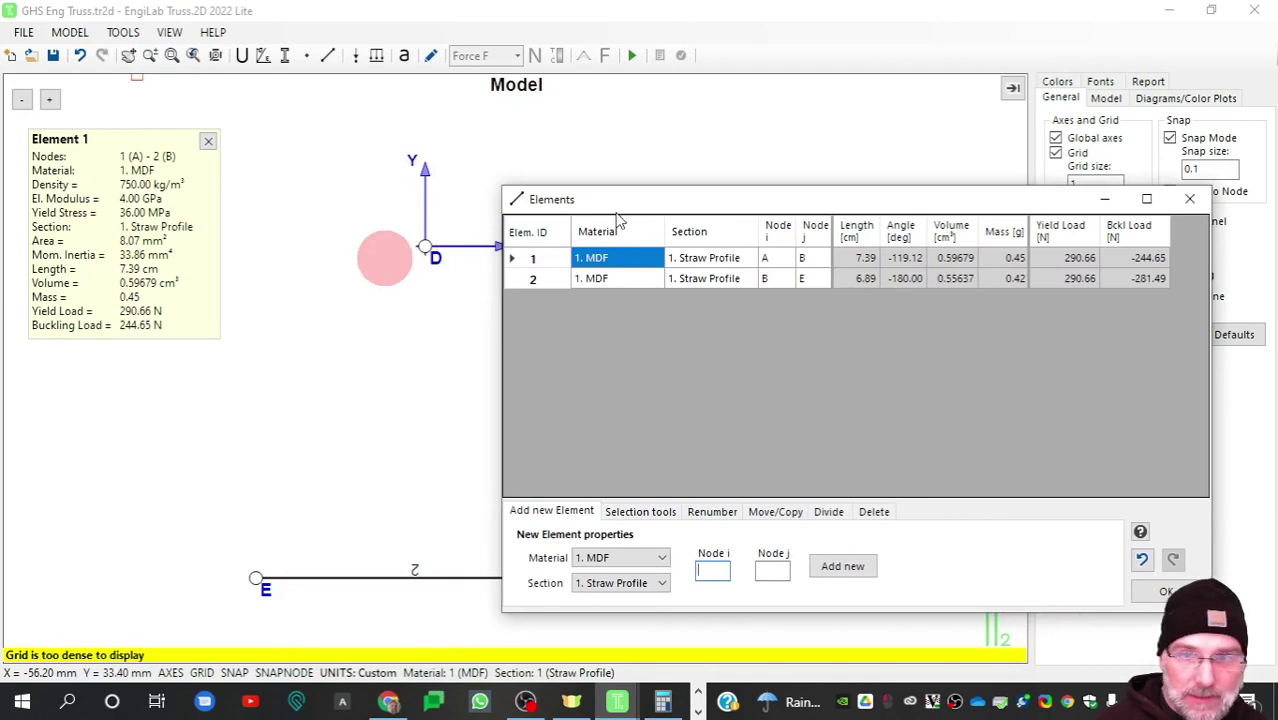
{"action": "left_click", "coordinate": [718, 570]}
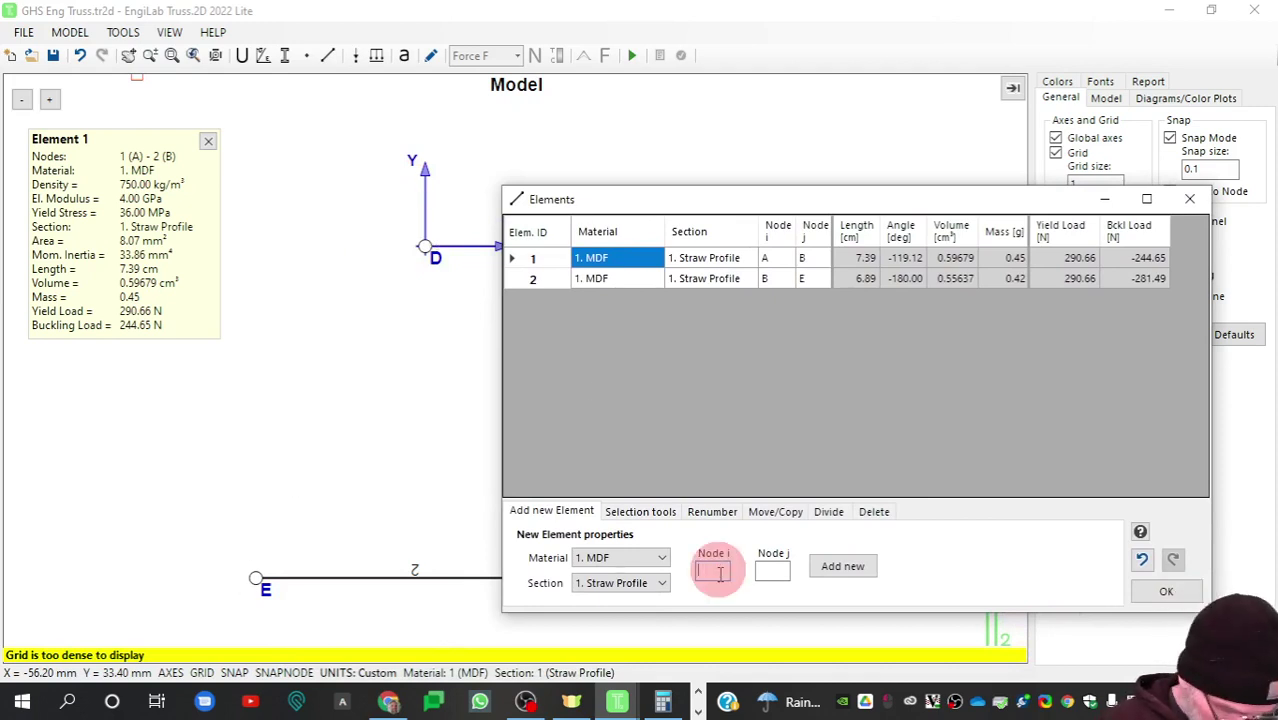
{"action": "type", "text": "D"}
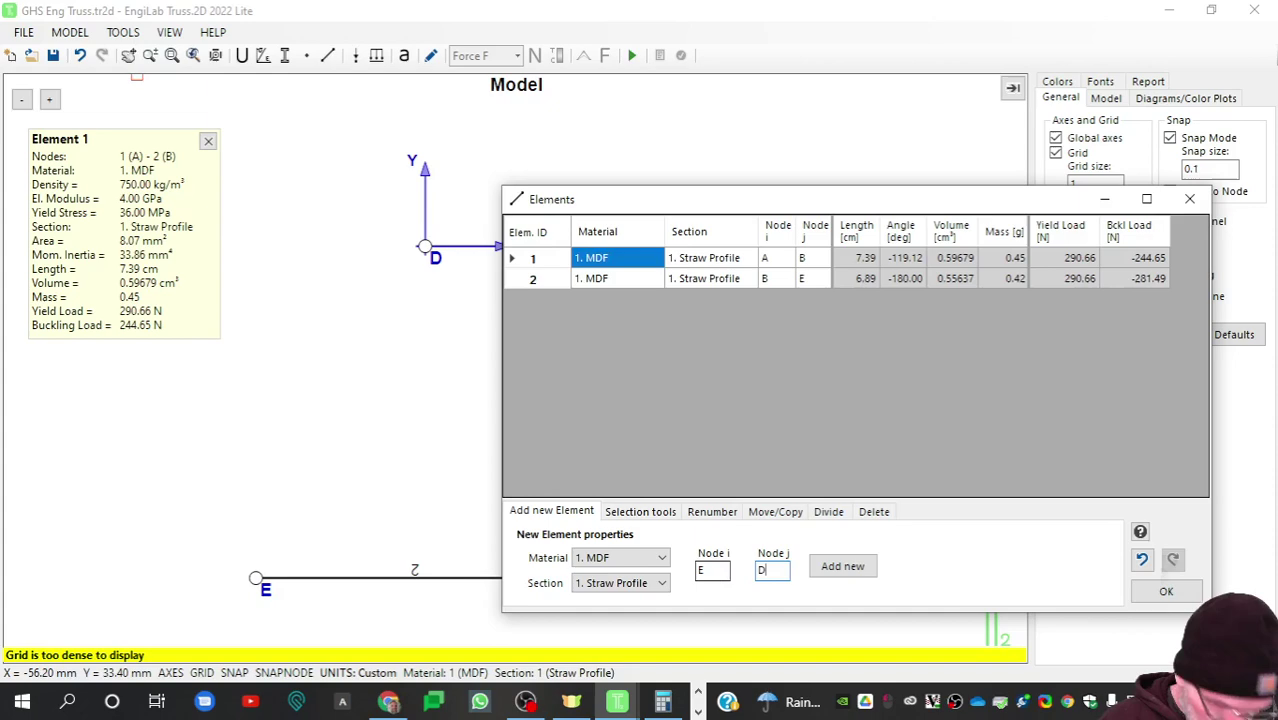
{"action": "left_click", "coordinate": [828, 566]}
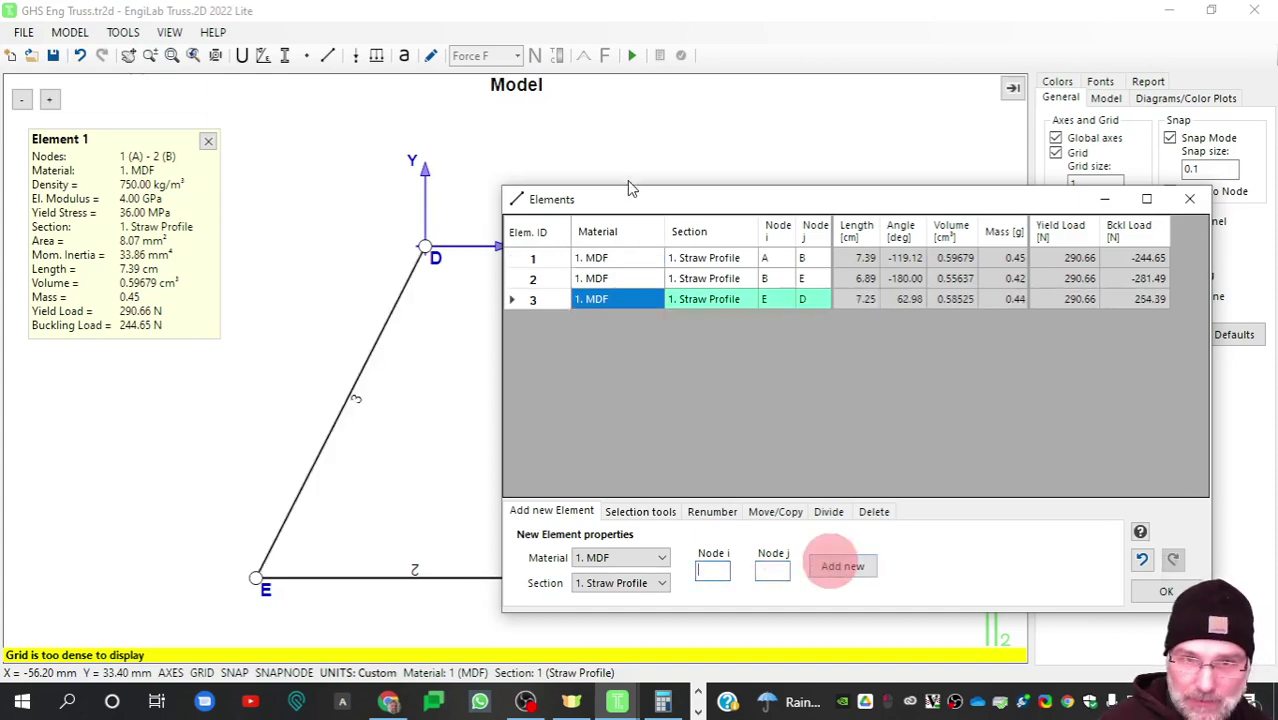
{"action": "left_click_drag", "start_coordinate": [632, 199], "coordinate": [697, 163]}
Step: Add a D–E element, then delete the duplicate member 4
{"action": "left_click", "coordinate": [751, 529]}
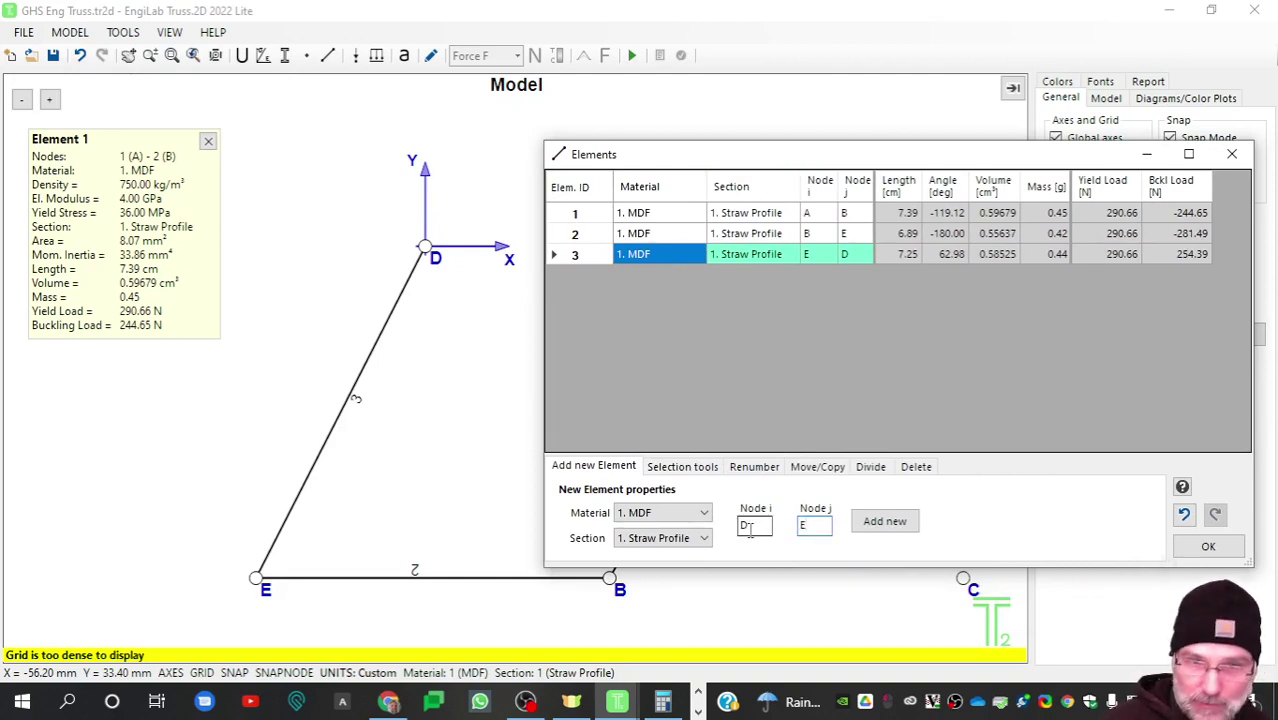
{"action": "left_click", "coordinate": [884, 521]}
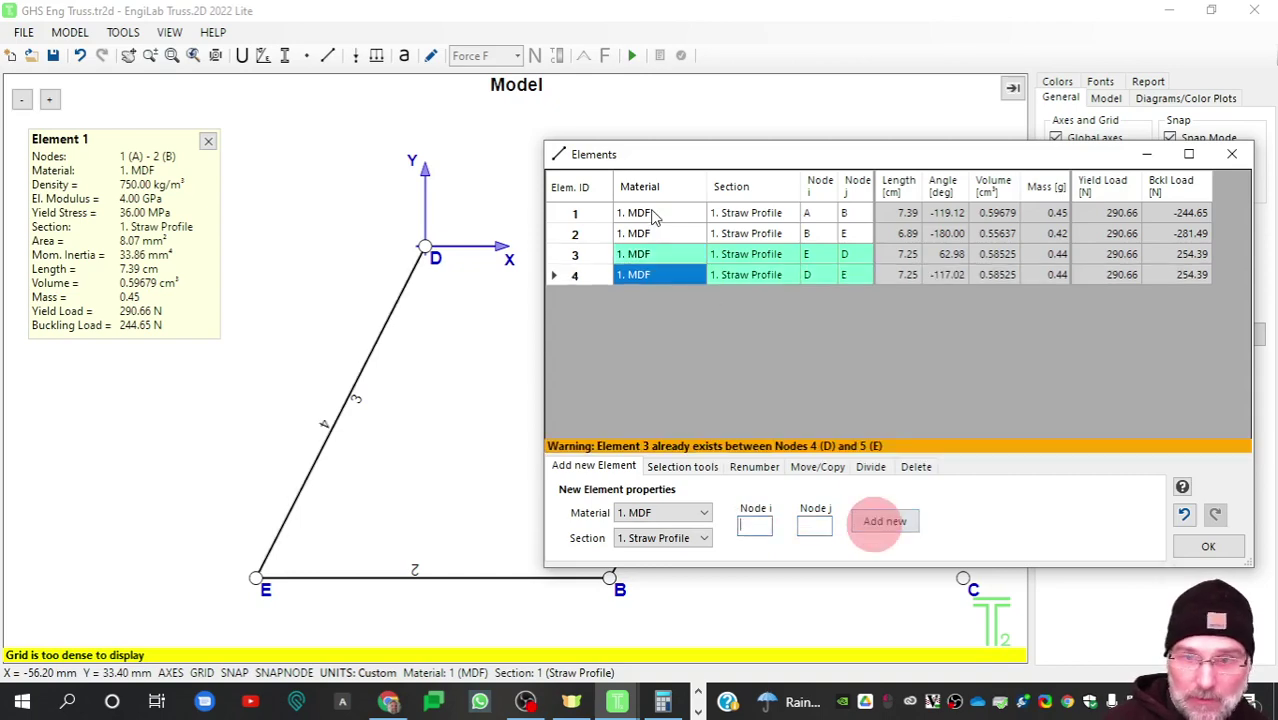
{"action": "left_click_drag", "start_coordinate": [665, 160], "coordinate": [644, 136]}
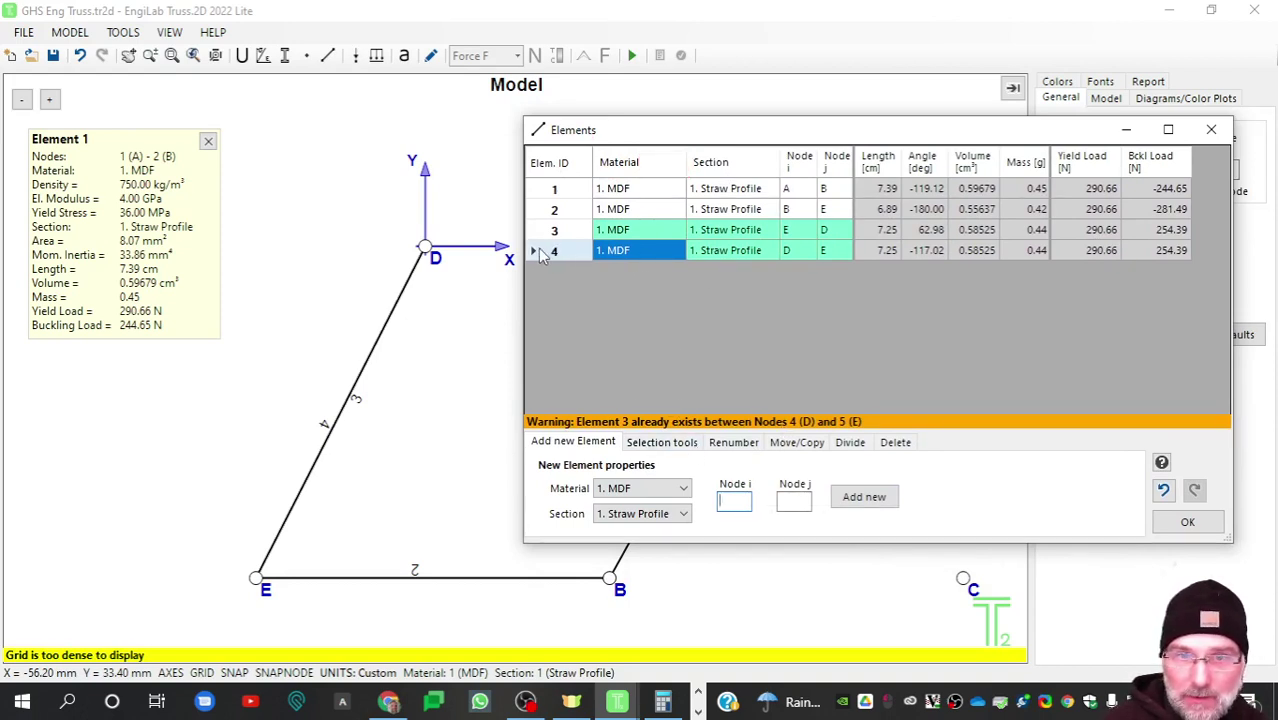
{"action": "left_click", "coordinate": [535, 252]}
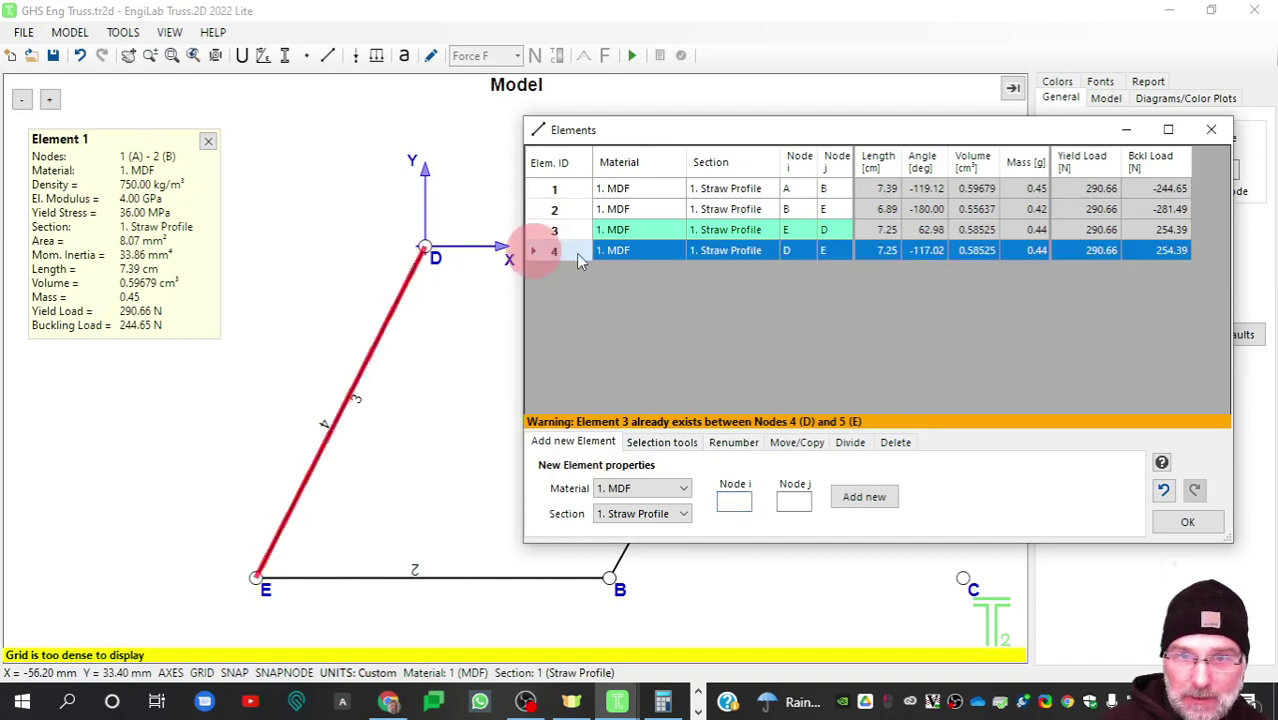
{"action": "right_click", "coordinate": [575, 254]}
{"action": "left_click", "coordinate": [628, 264]}
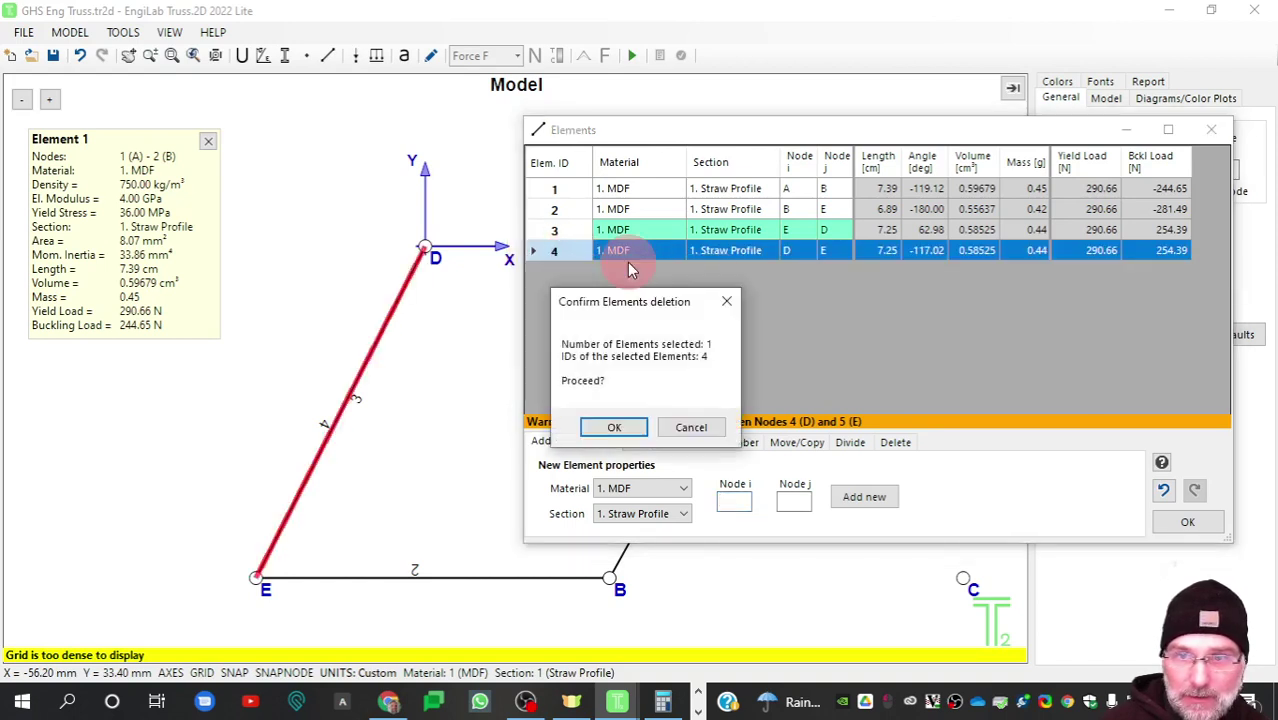
{"action": "left_click", "coordinate": [614, 427]}
{"action": "left_click", "coordinate": [731, 503]}
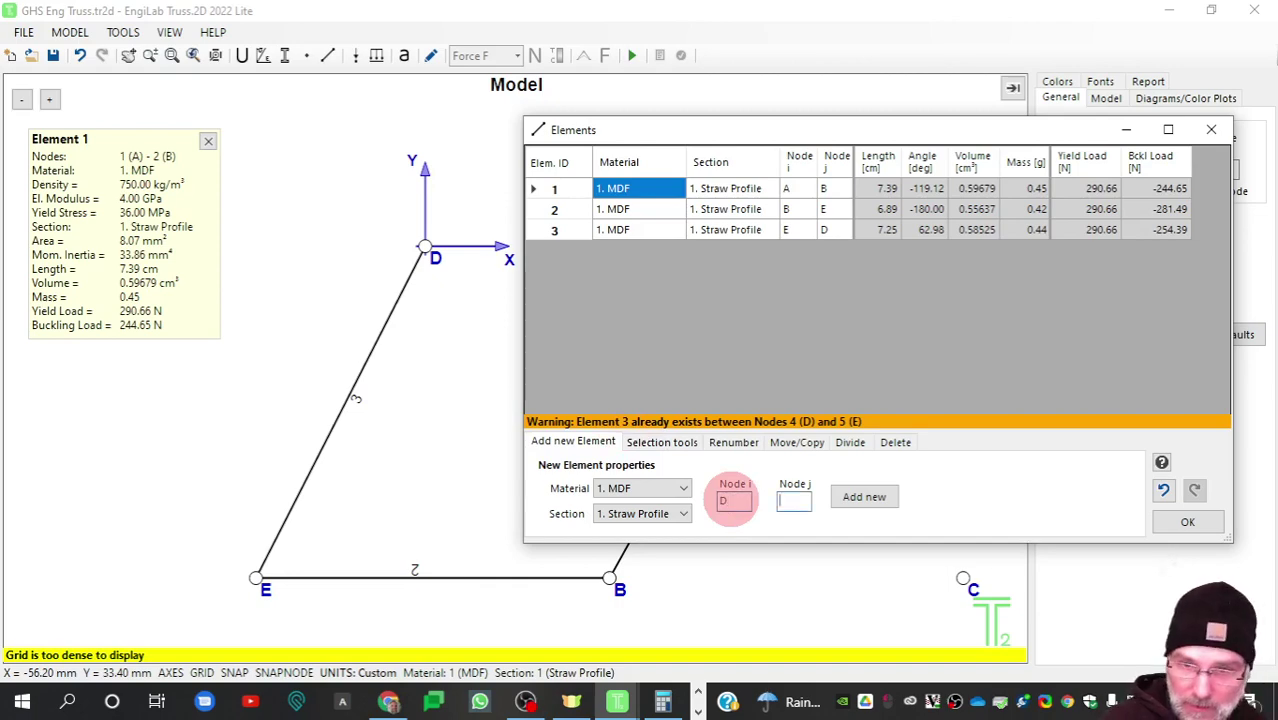
Step: Add truss members D–B and D–A in the Elements dialog
{"action": "type", "text": "B"}
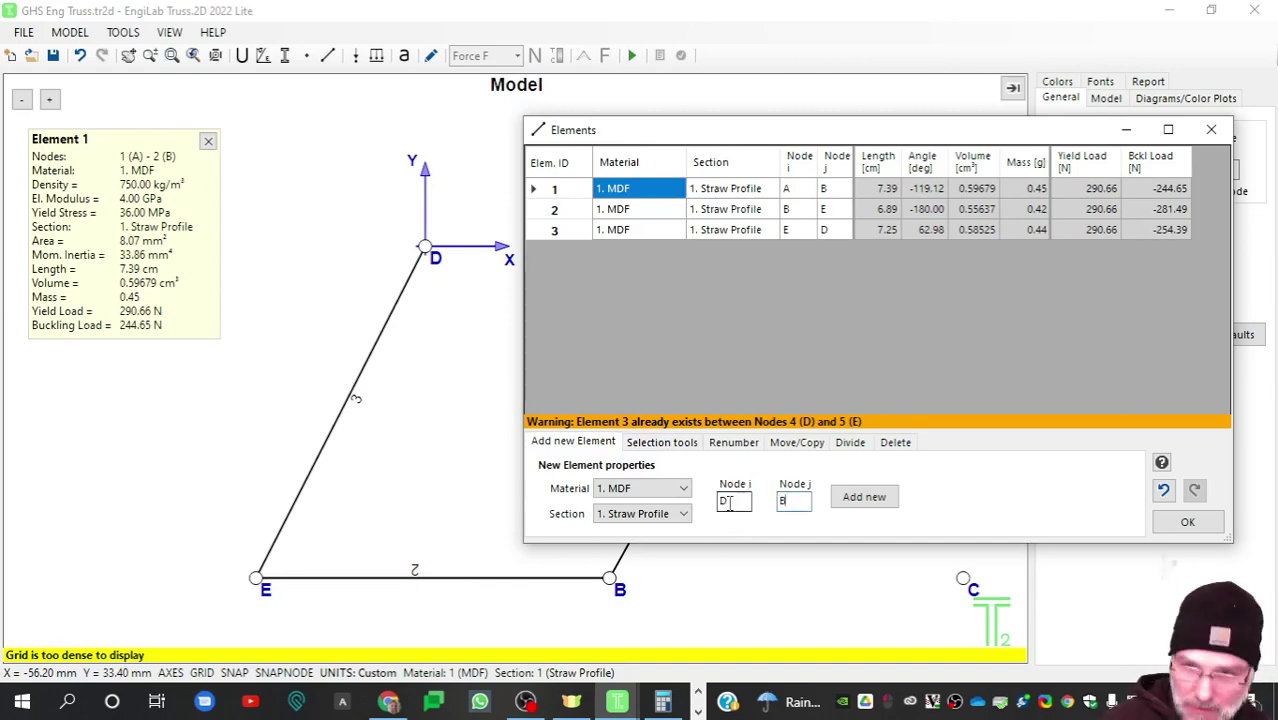
{"action": "left_click", "coordinate": [864, 497]}
{"action": "left_click_drag", "start_coordinate": [705, 130], "coordinate": [446, 107]}
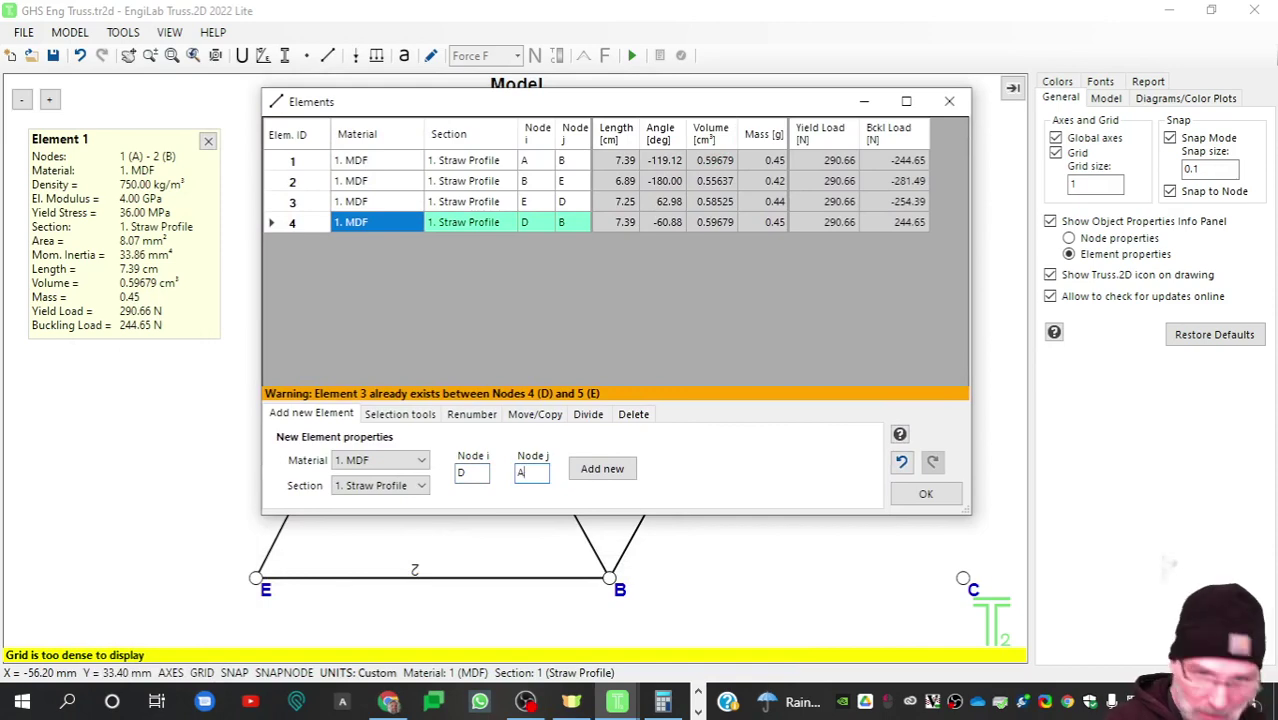
{"action": "left_click", "coordinate": [602, 468]}
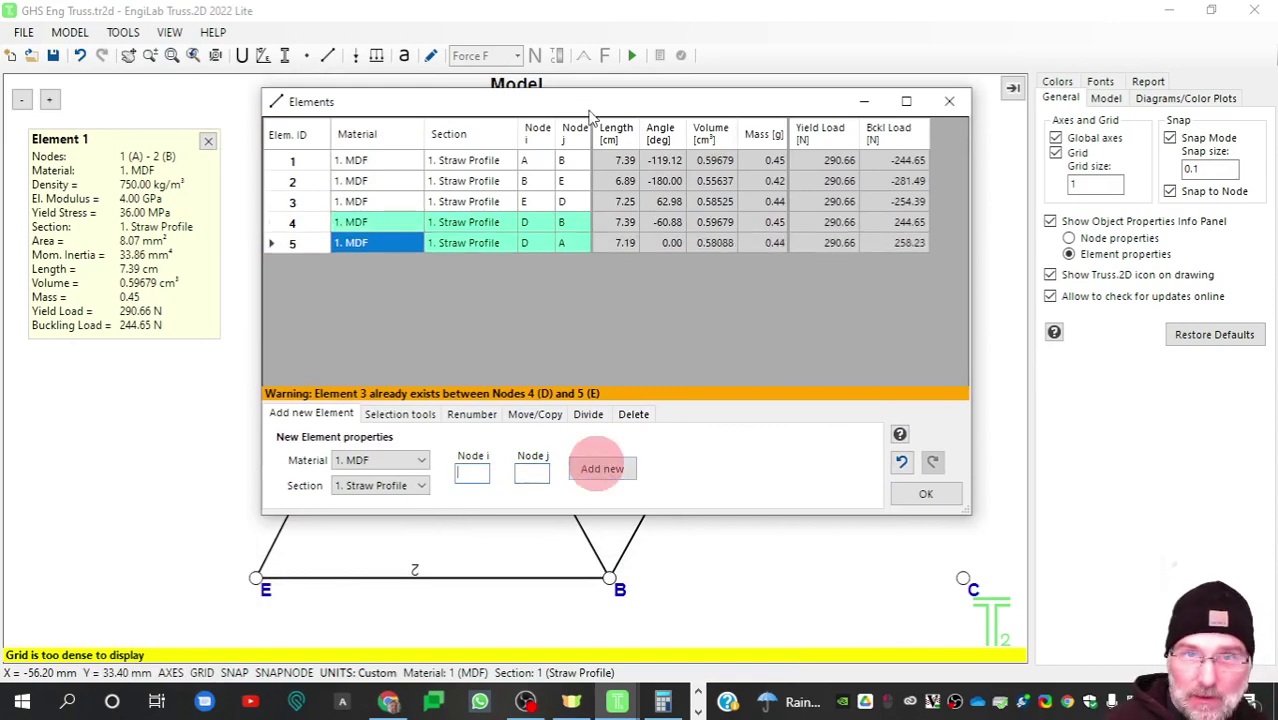
{"action": "left_click_drag", "start_coordinate": [590, 101], "coordinate": [526, 110]}
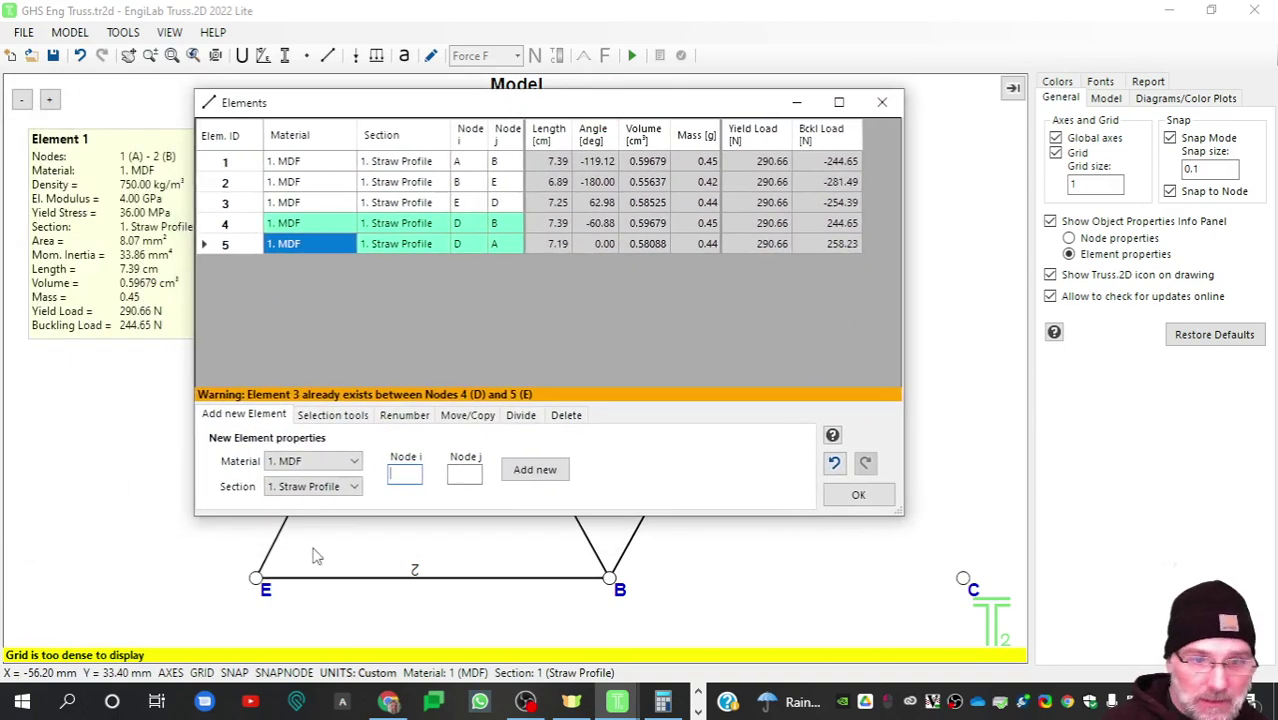
Step: Add members B–C and A–C, then close the Elements table to view the truss
{"action": "left_click", "coordinate": [410, 474]}
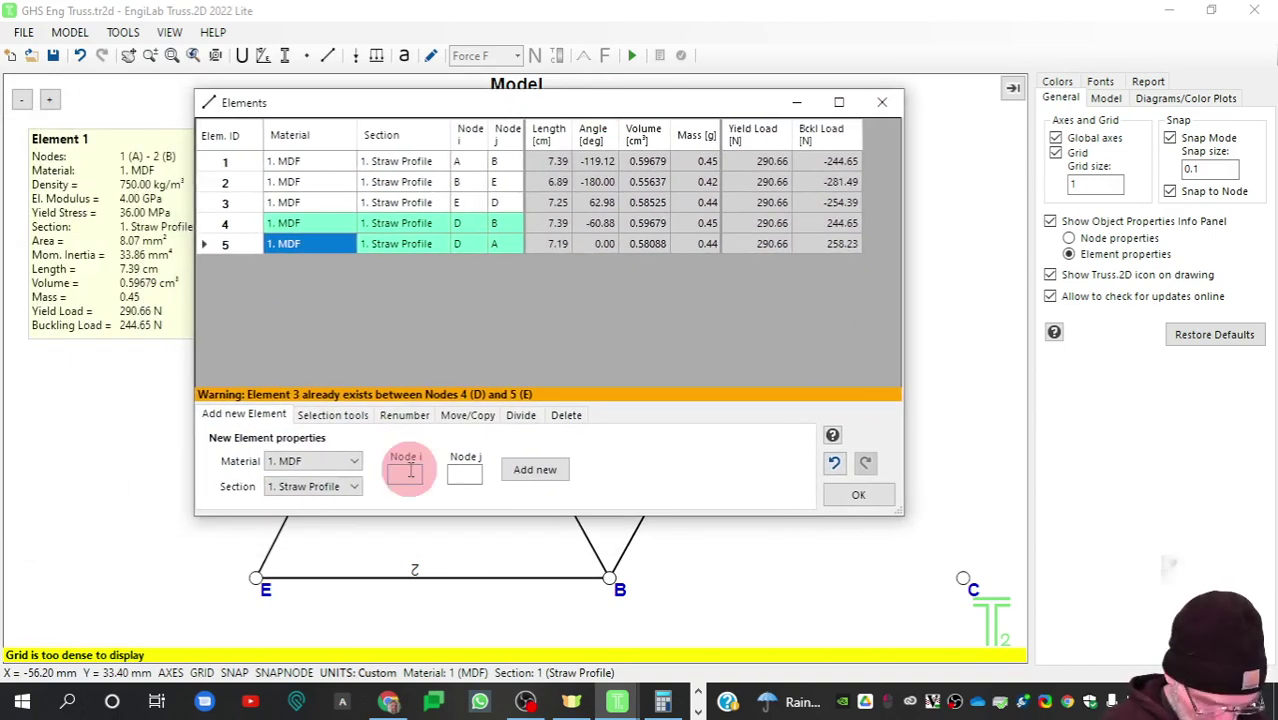
{"action": "type", "text": "C"}
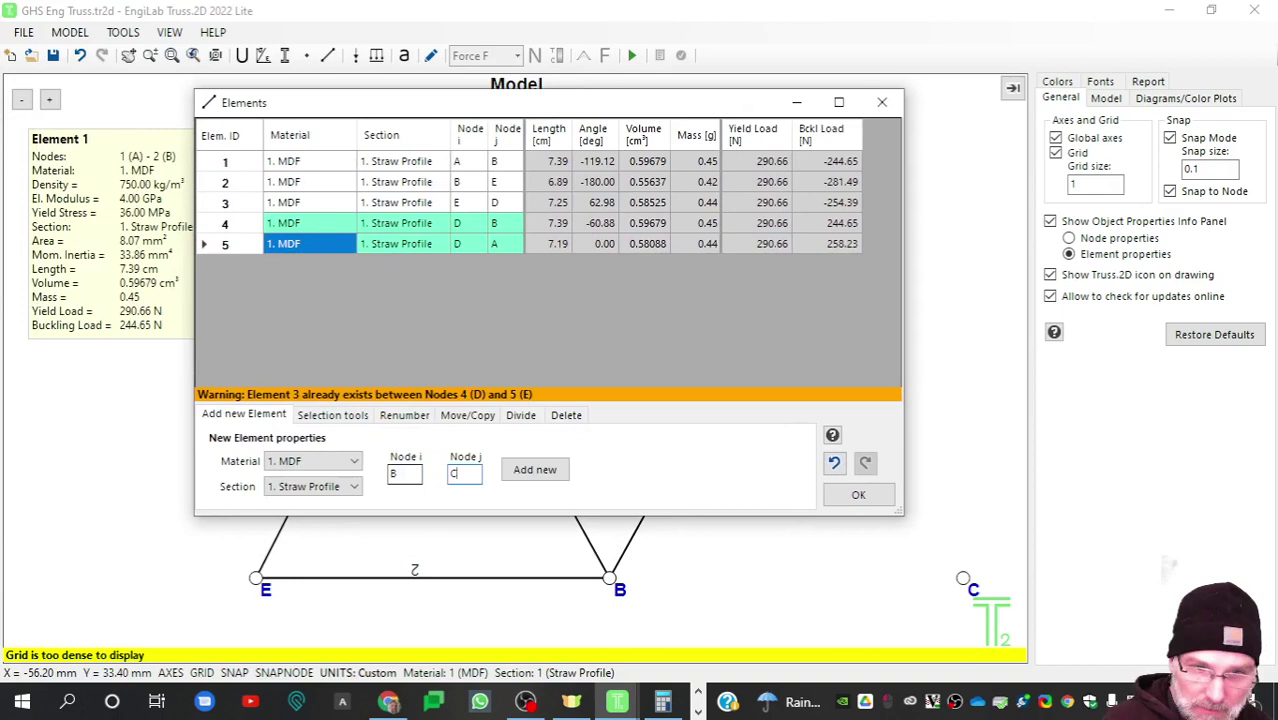
{"action": "left_click", "coordinate": [560, 470]}
{"action": "left_click", "coordinate": [401, 475]}
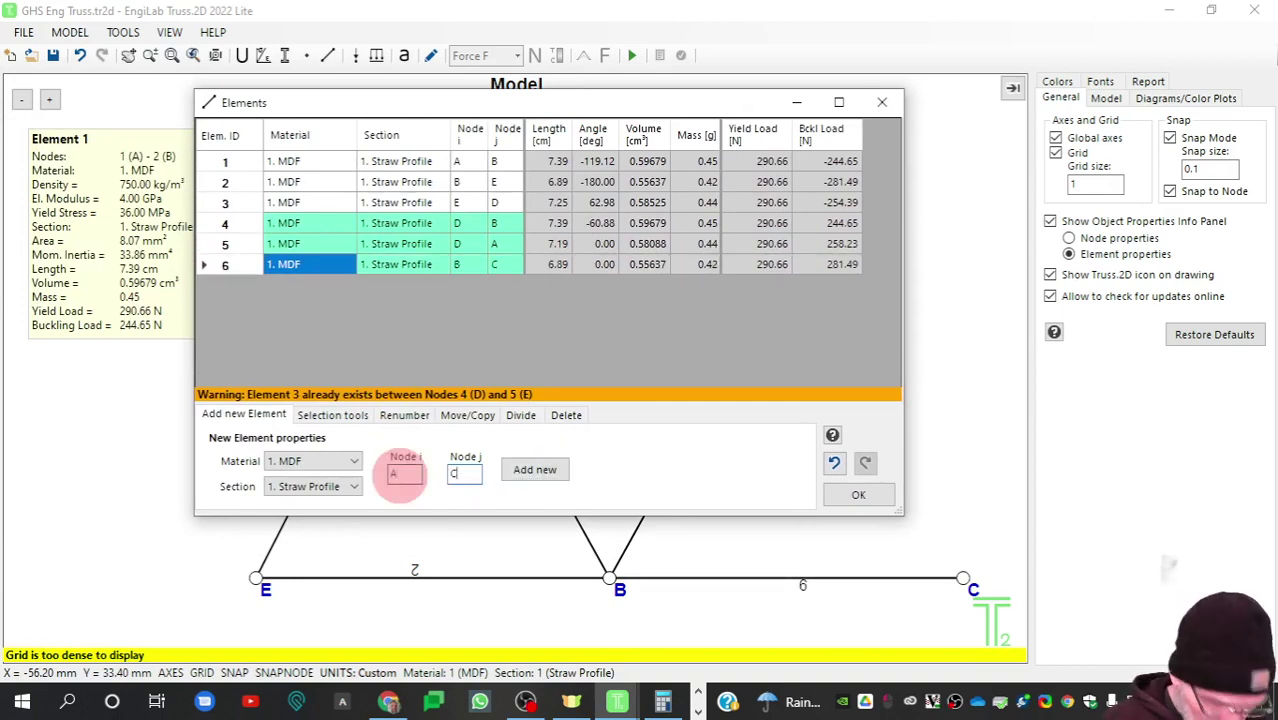
{"action": "left_click", "coordinate": [535, 469]}
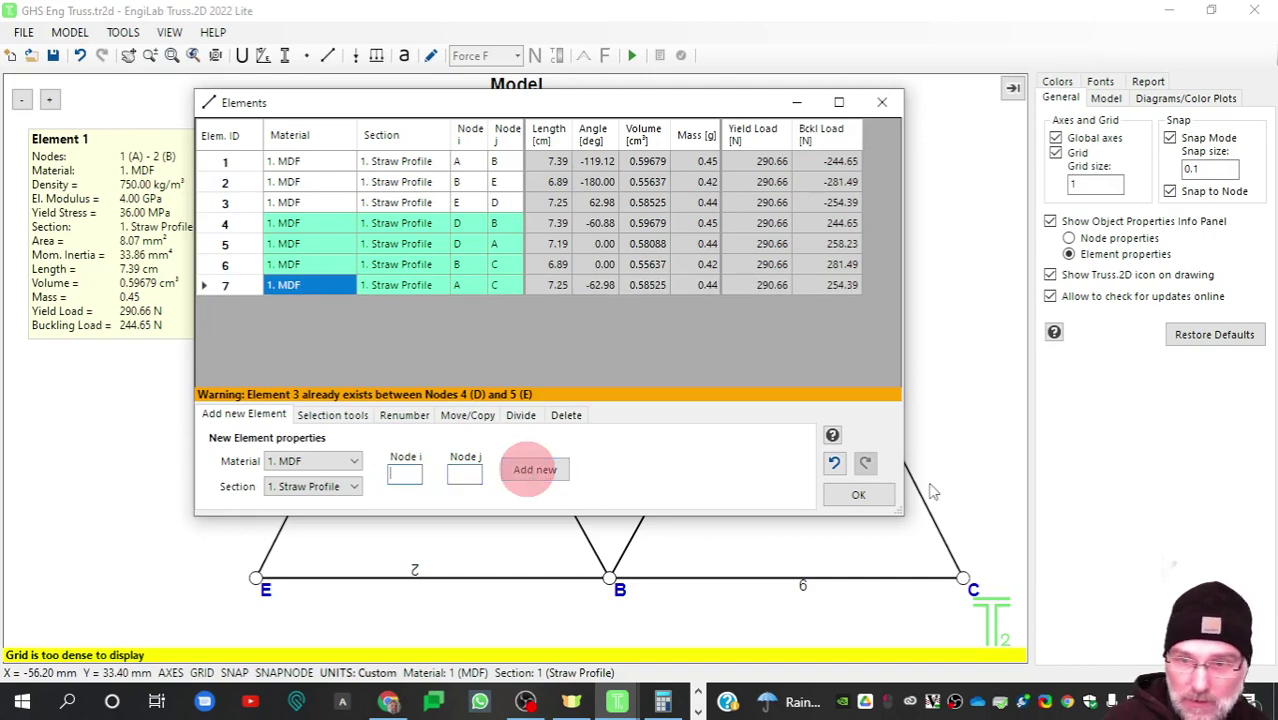
{"action": "left_click", "coordinate": [870, 497]}
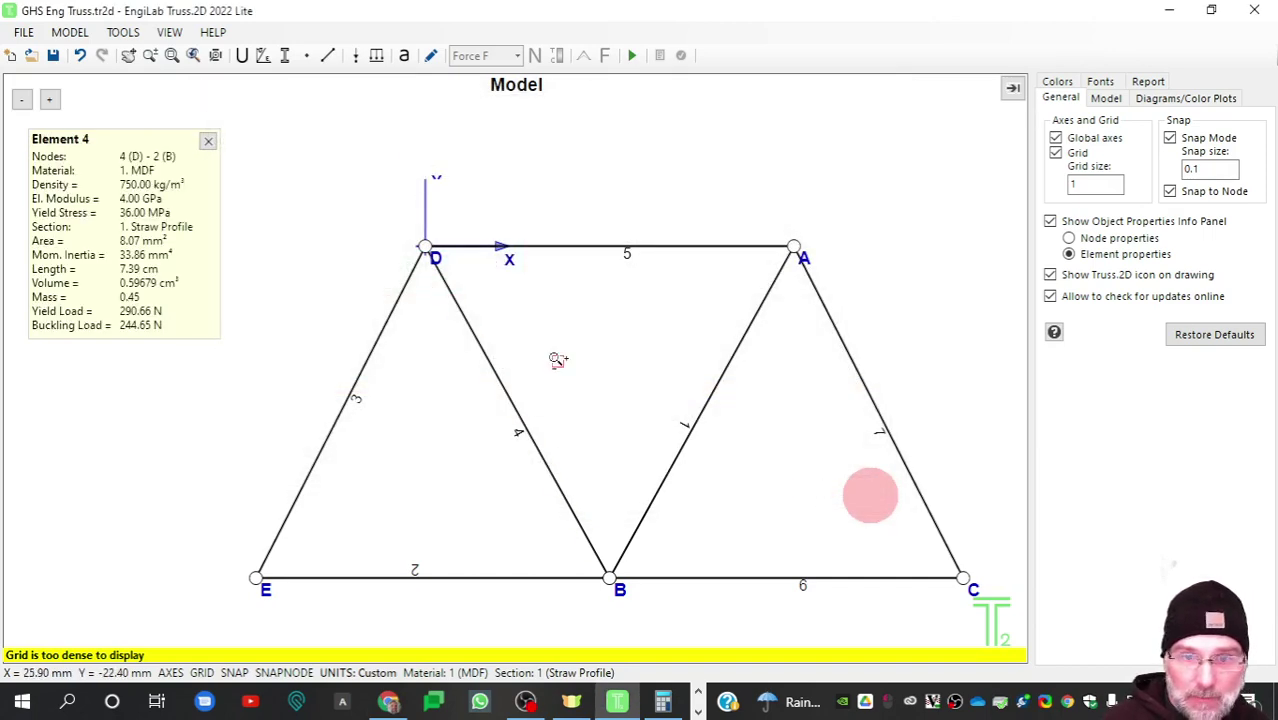
{"action": "left_click_drag", "start_coordinate": [572, 376], "coordinate": [499, 314]}
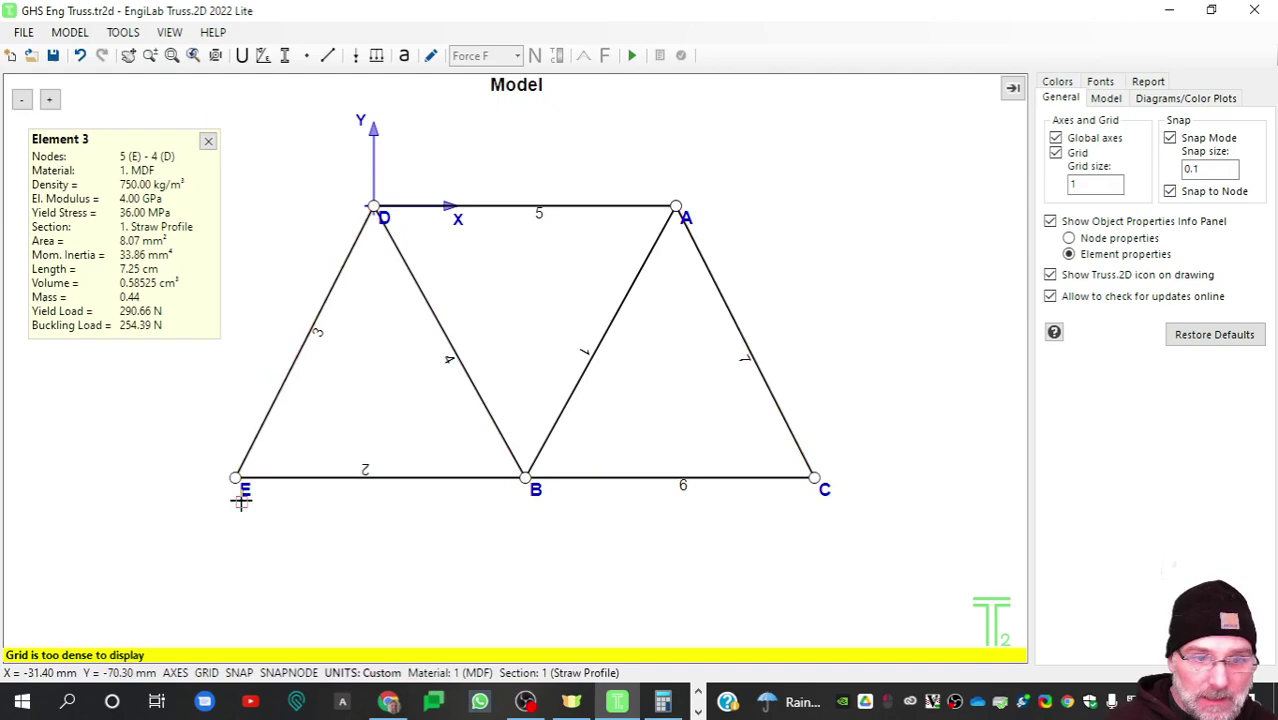
Step: Tick DY-Constraint for node E (5) and node C (3) in the Nodes table and confirm
{"action": "left_click", "coordinate": [70, 33]}
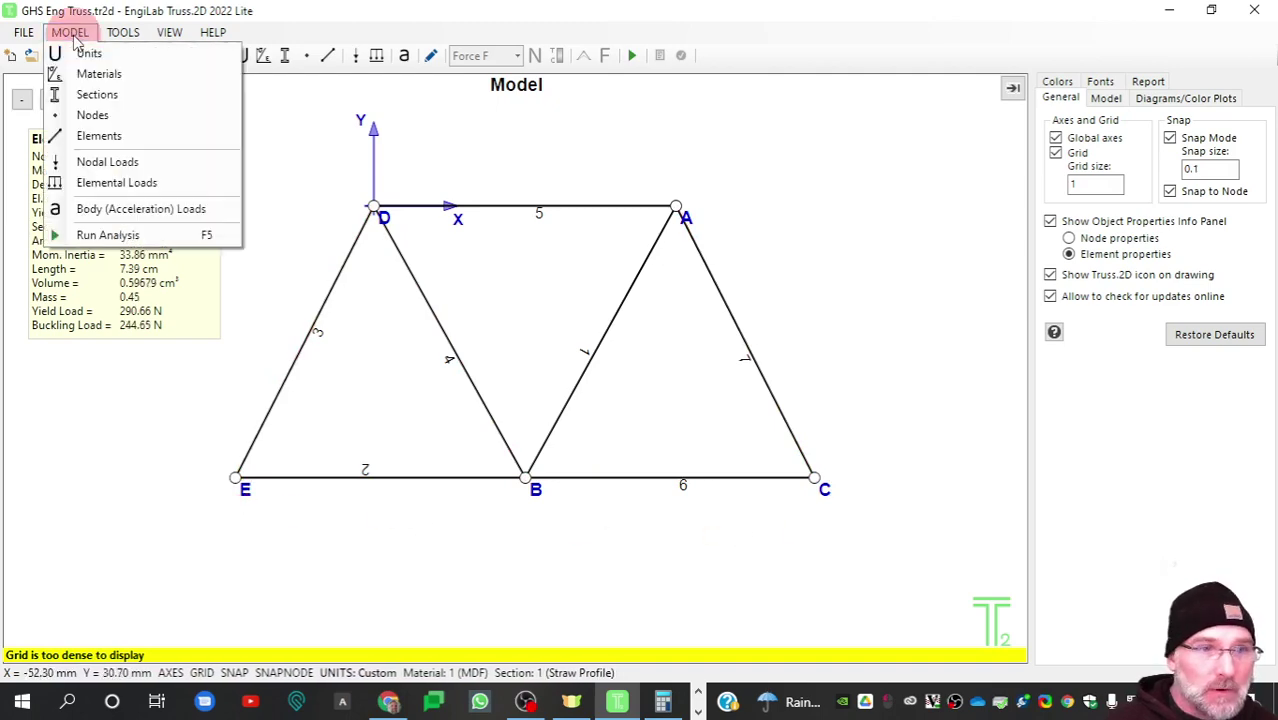
{"action": "left_click", "coordinate": [88, 116]}
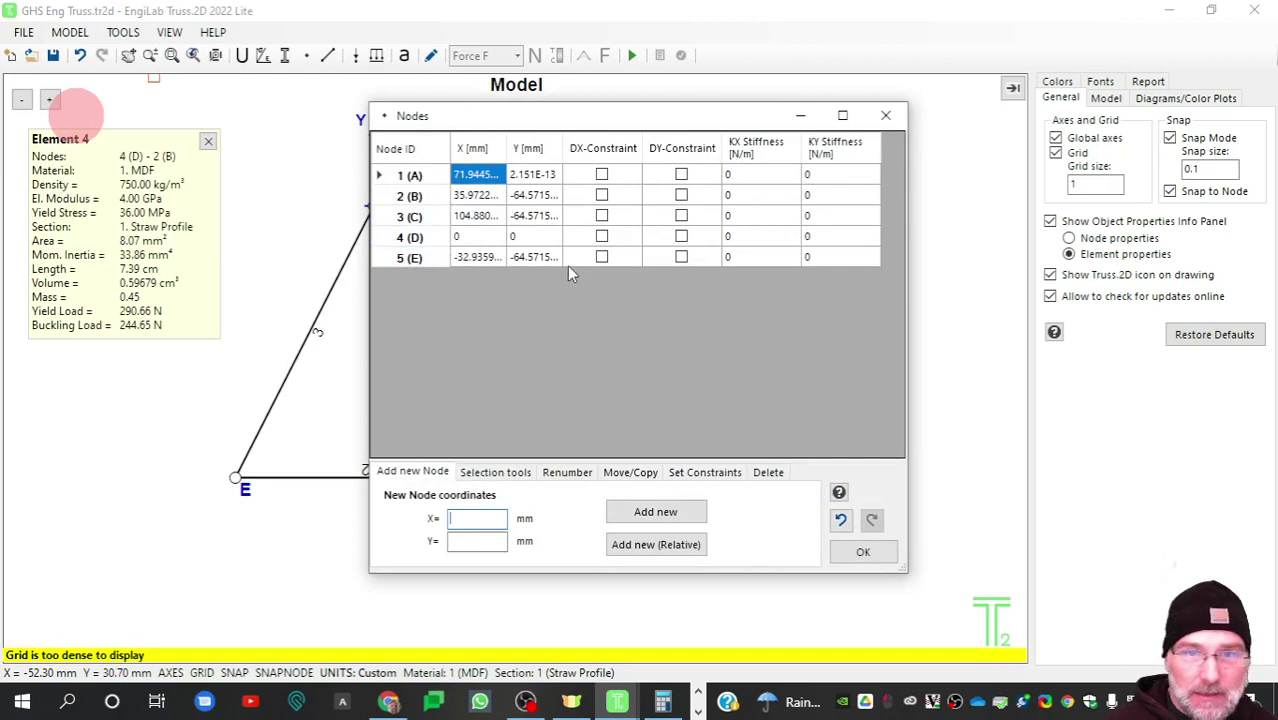
{"action": "left_click", "coordinate": [681, 257]}
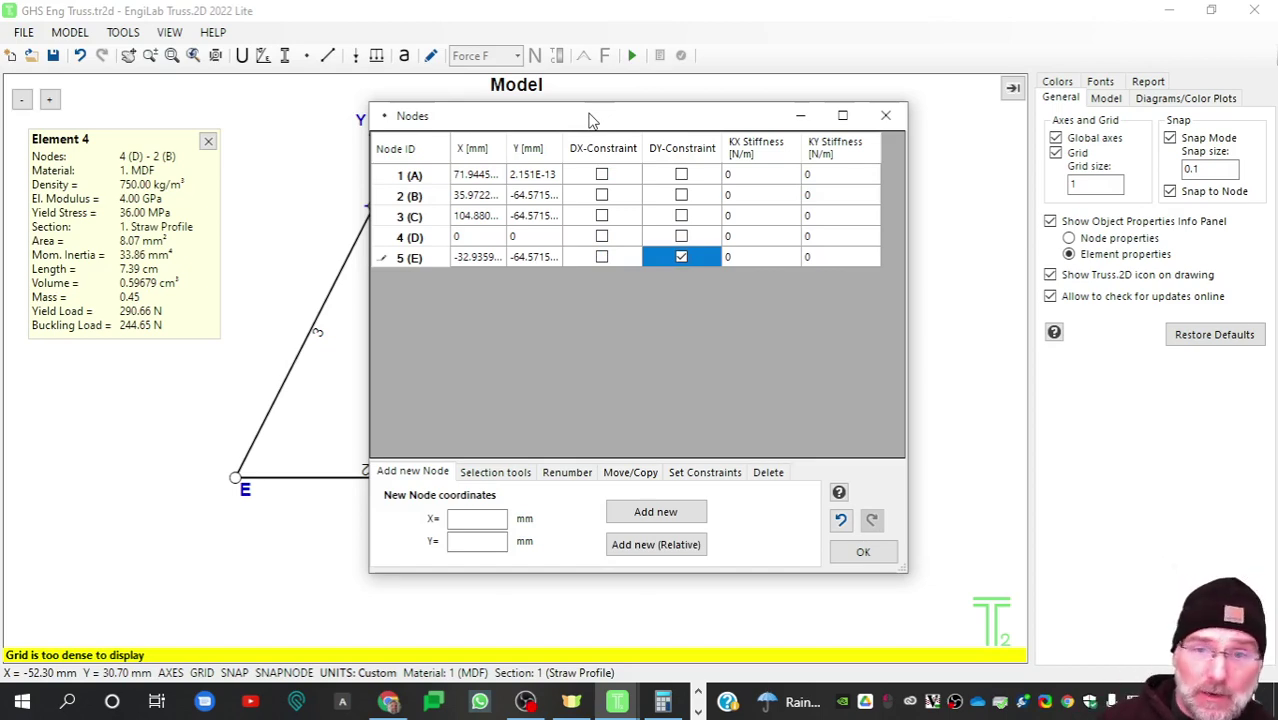
{"action": "mouse_move", "coordinate": [590, 120]}
{"action": "left_mouse_down"}
{"action": "mouse_move", "coordinate": [457, 156]}
{"action": "mouse_move", "coordinate": [742, 151]}
{"action": "left_mouse_up"}
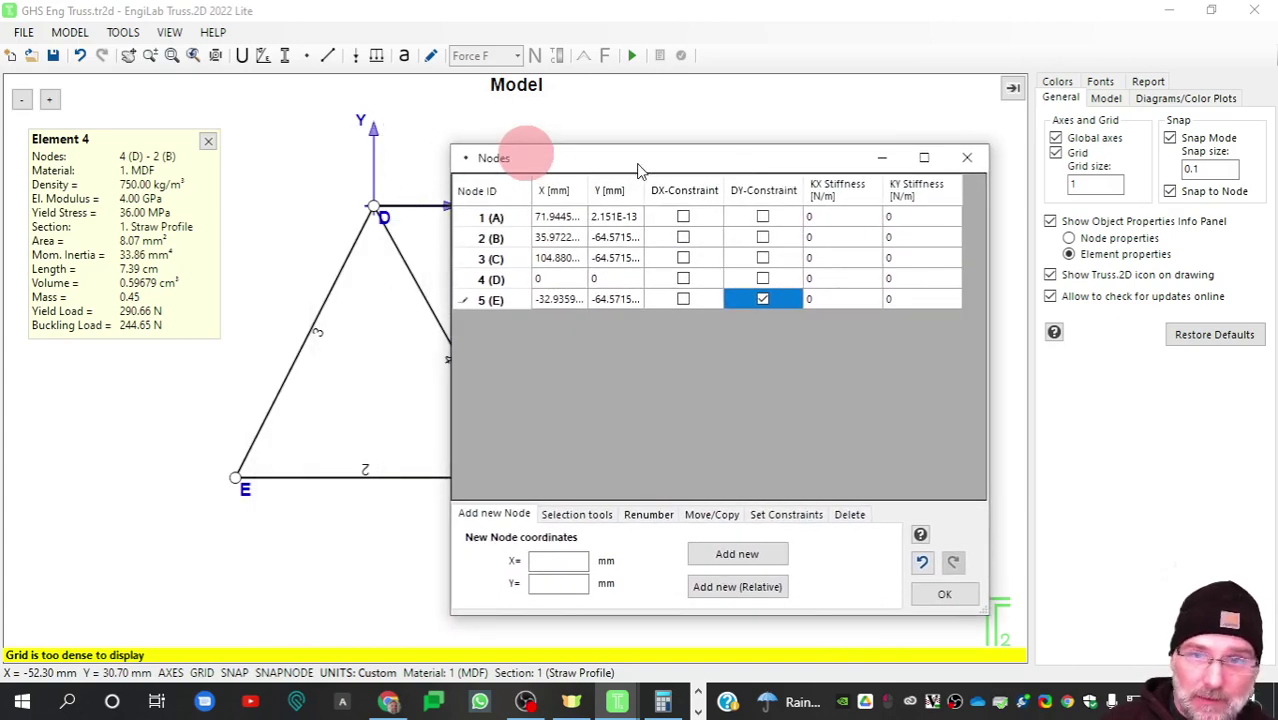
{"action": "left_click_drag", "start_coordinate": [638, 170], "coordinate": [422, 155]}
{"action": "left_click", "coordinate": [548, 246]}
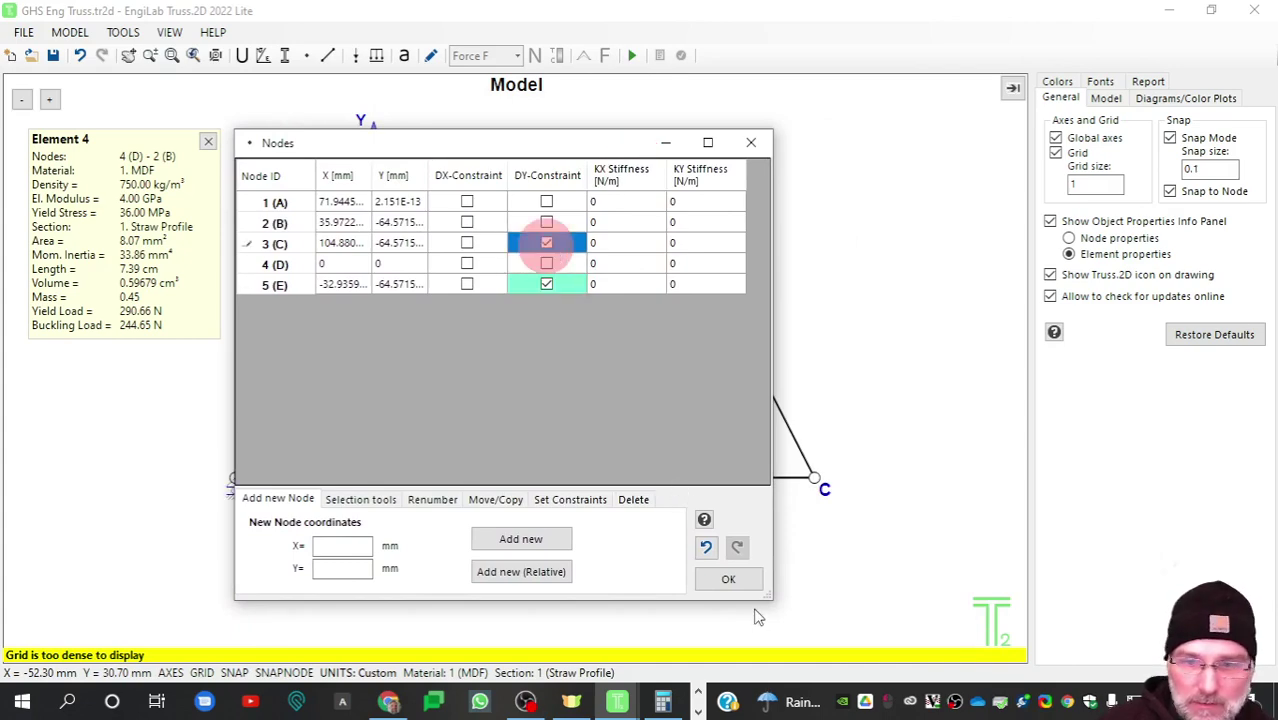
{"action": "left_click", "coordinate": [729, 579]}
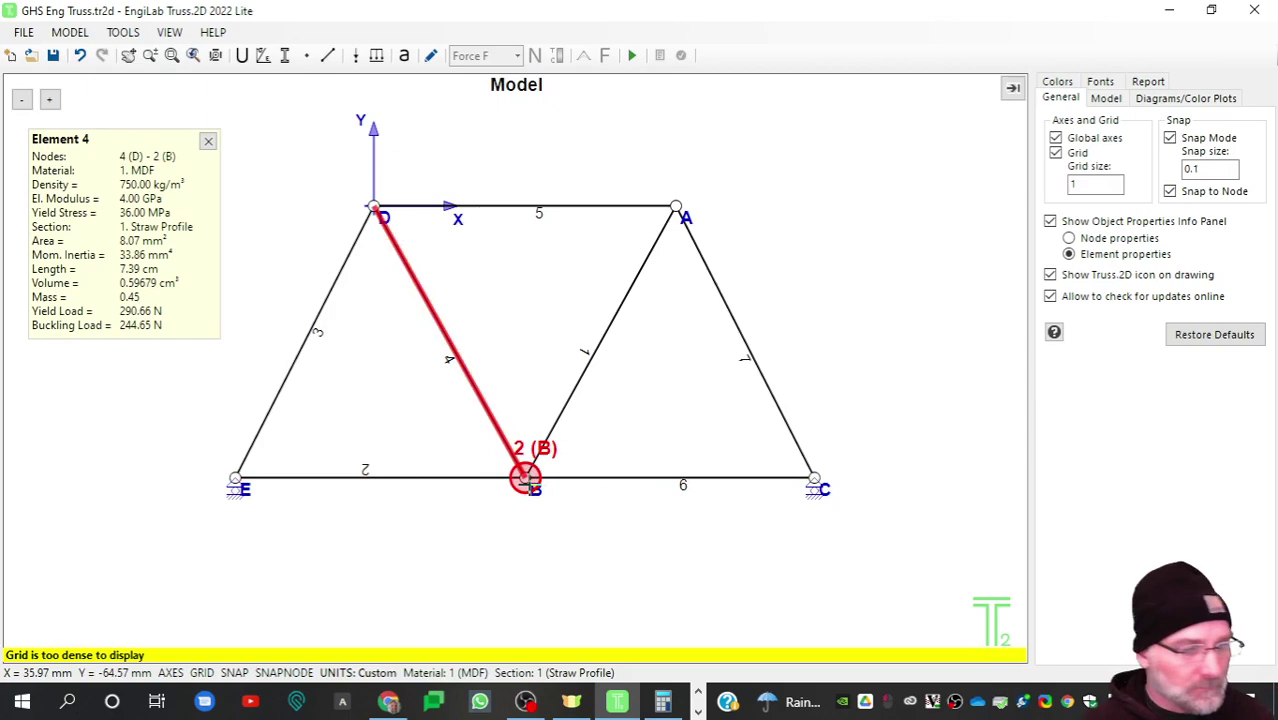
Step: Enter a -240 N horizontal load at node B, then clear that wrong value
{"action": "left_click", "coordinate": [70, 32]}
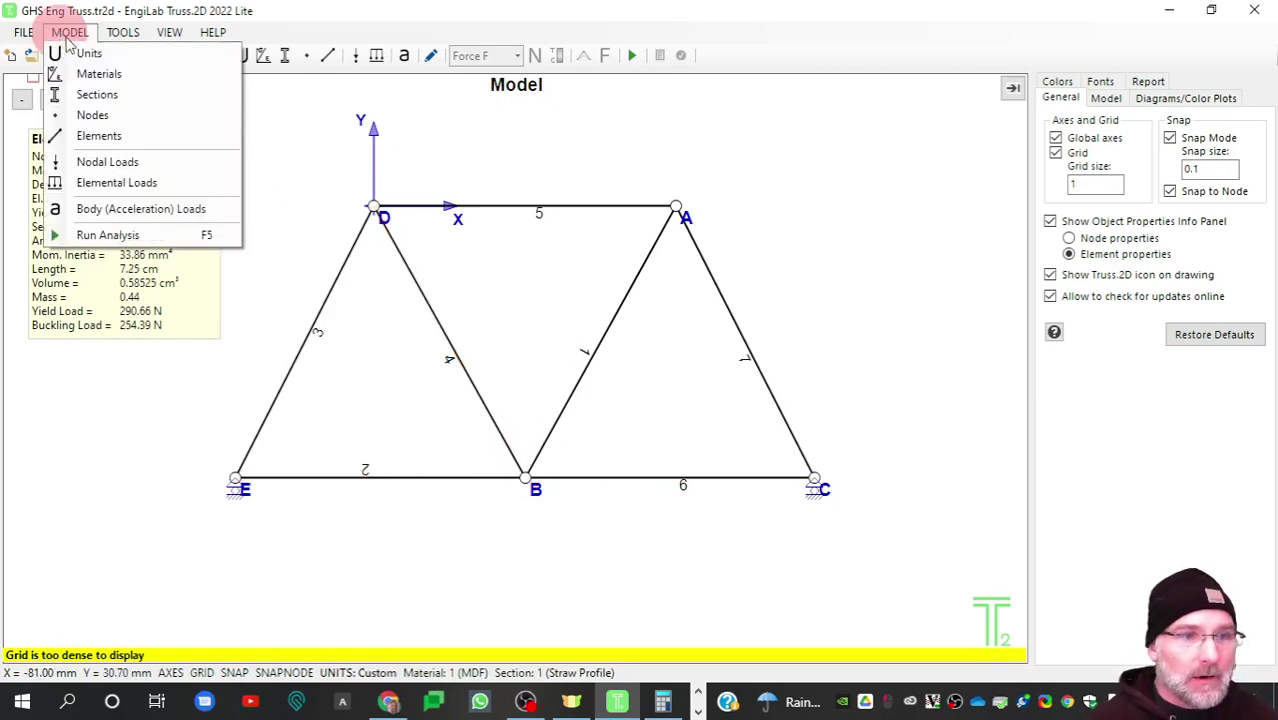
{"action": "left_click", "coordinate": [118, 166]}
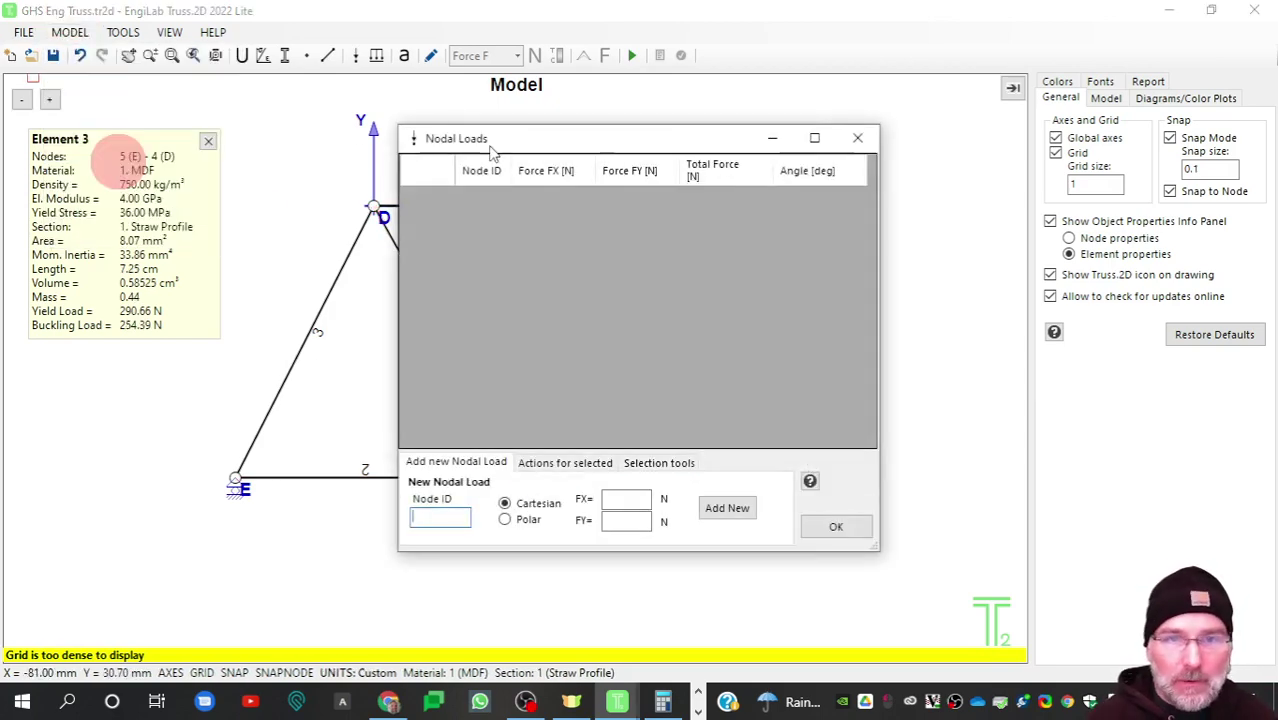
{"action": "mouse_move", "coordinate": [490, 147]}
{"action": "left_mouse_down"}
{"action": "mouse_move", "coordinate": [787, 315]}
{"action": "mouse_move", "coordinate": [674, 246]}
{"action": "mouse_move", "coordinate": [668, 402]}
{"action": "mouse_move", "coordinate": [686, 410]}
{"action": "mouse_move", "coordinate": [400, 177]}
{"action": "left_mouse_up"}
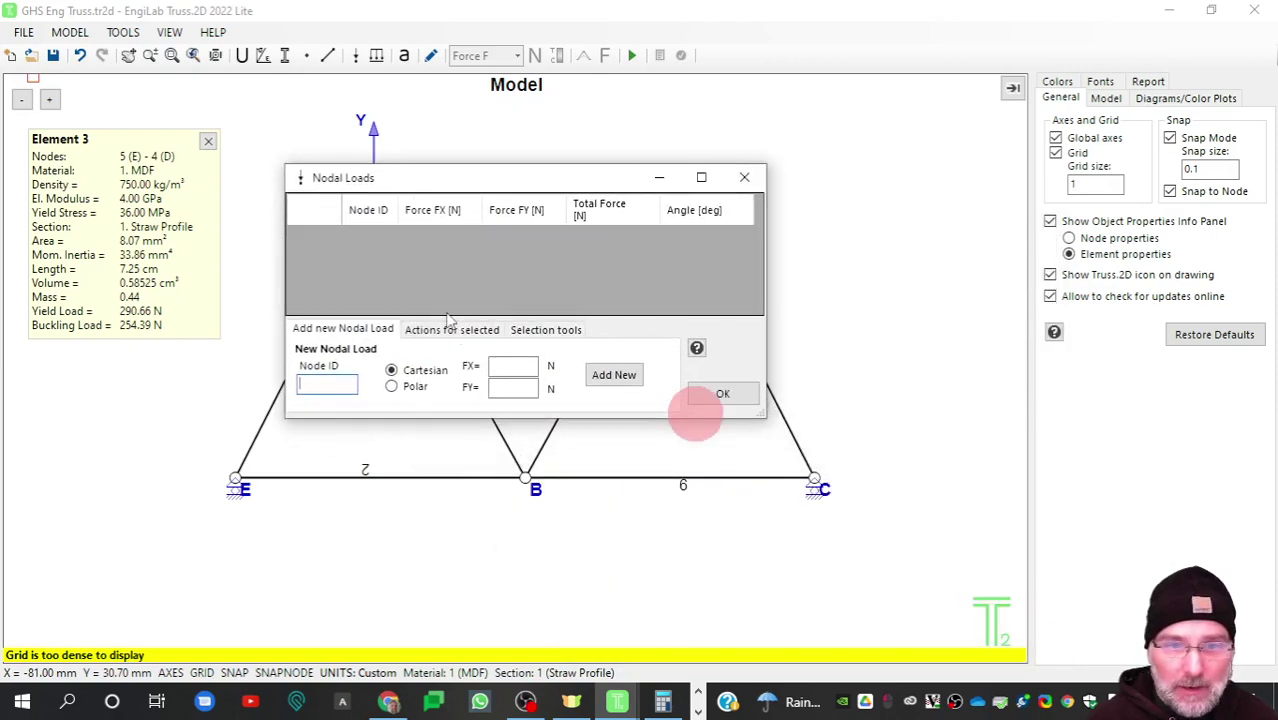
{"action": "left_click", "coordinate": [346, 388]}
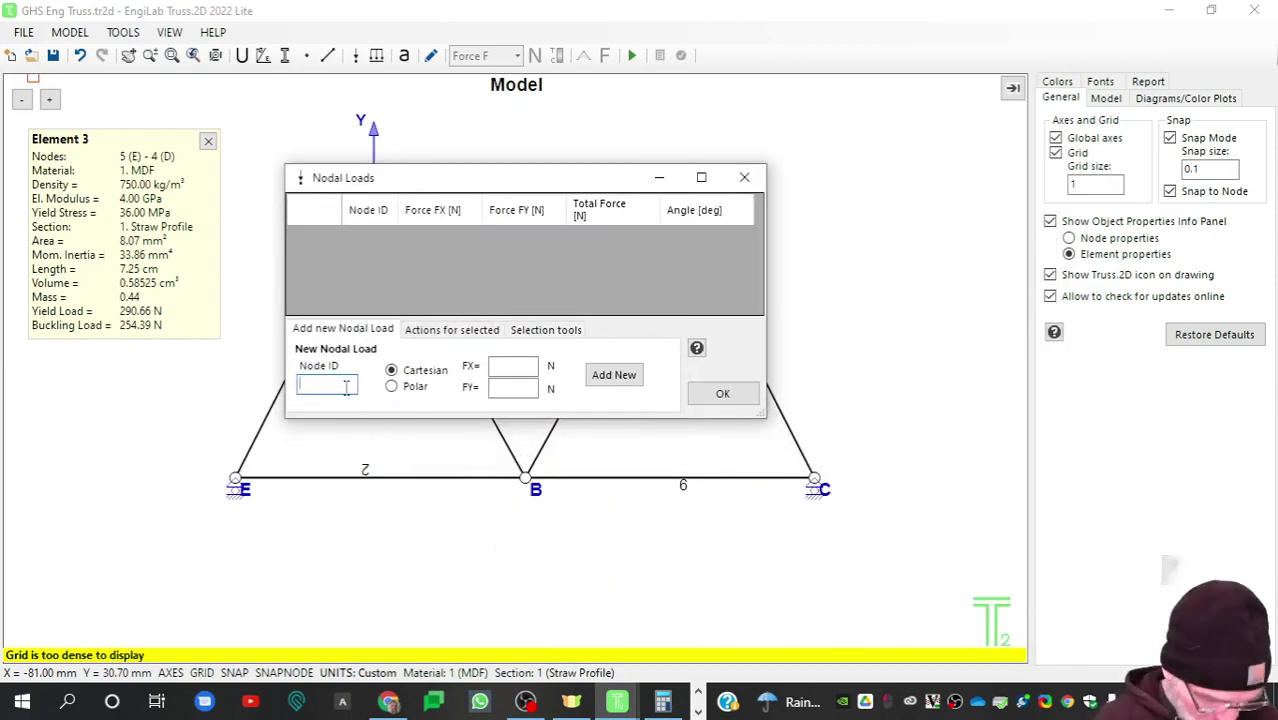
{"action": "type", "text": "B"}
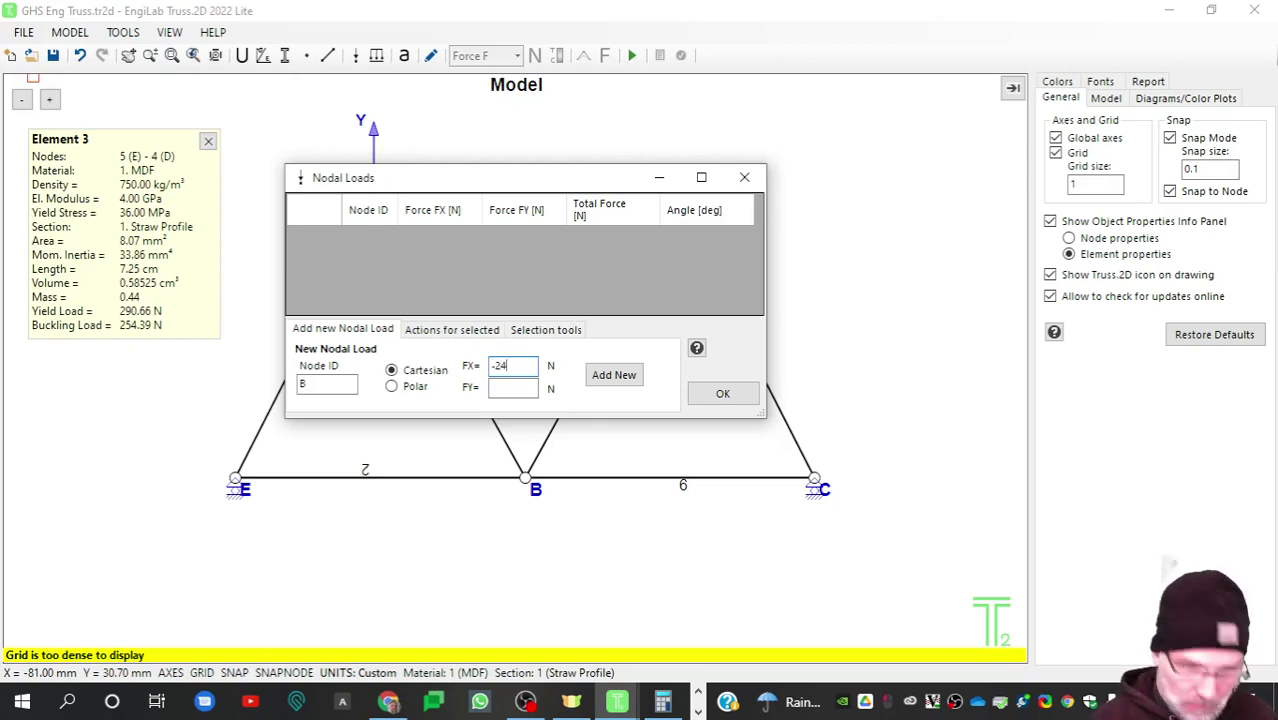
{"action": "left_click", "coordinate": [616, 377]}
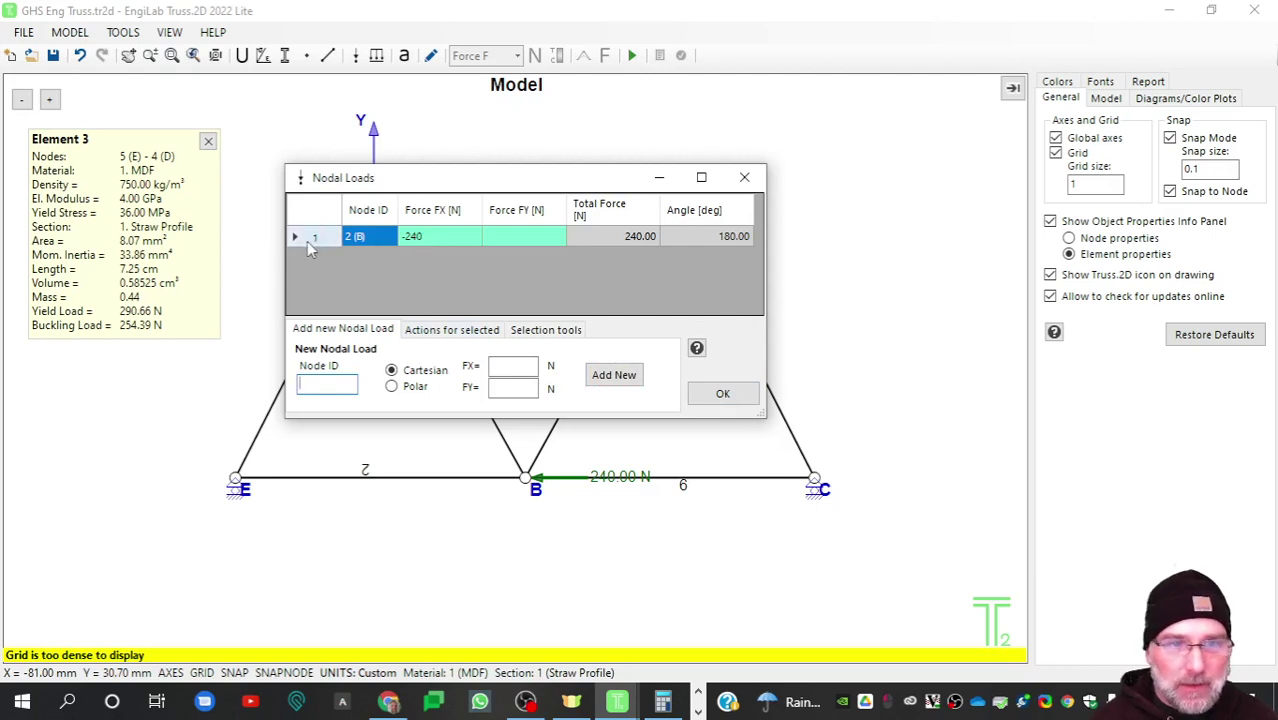
{"action": "left_click", "coordinate": [435, 240]}
{"action": "left_click", "coordinate": [435, 240]}
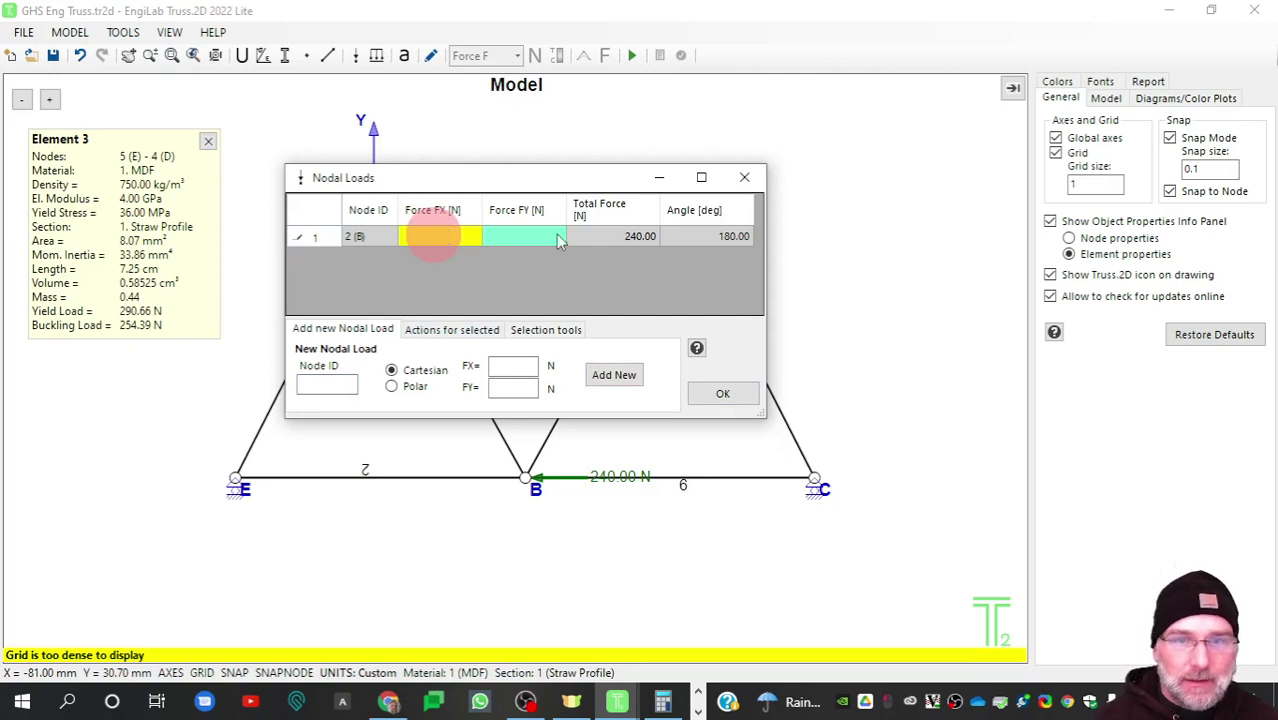
{"action": "left_click", "coordinate": [512, 235]}
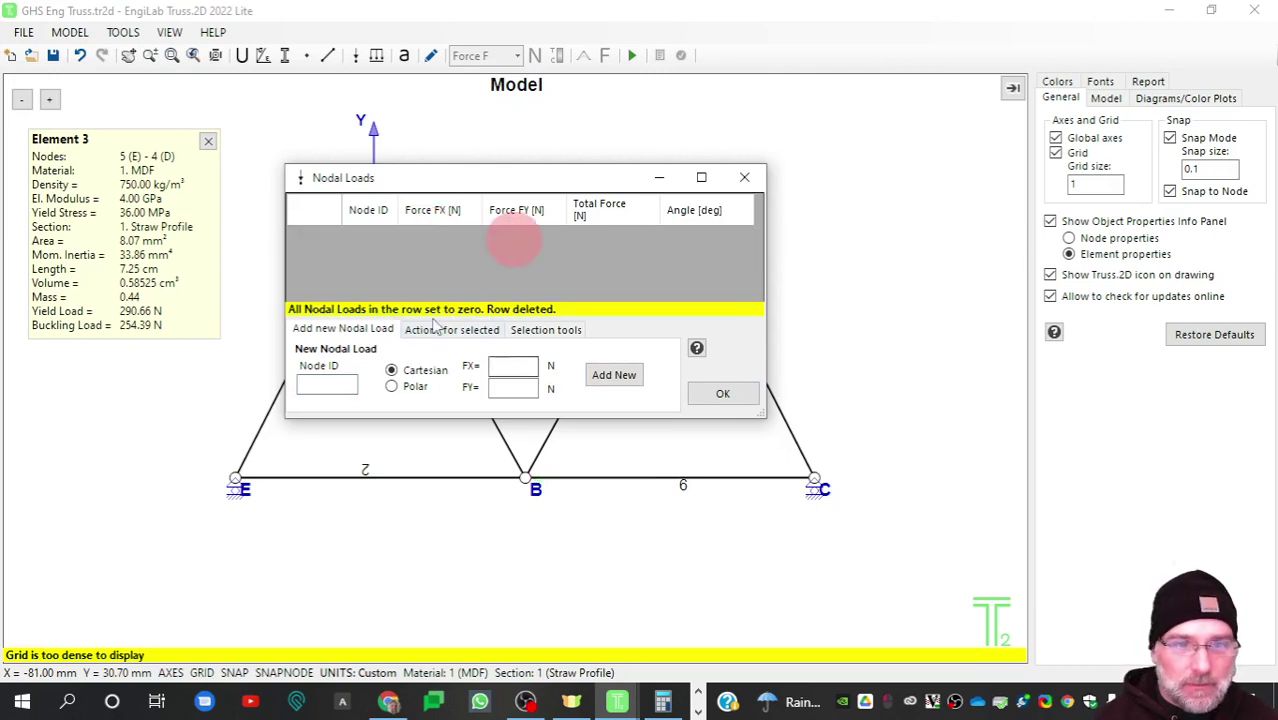
Step: Apply a 240 N downward load (FY = -240 N) at node B and confirm
{"action": "left_click", "coordinate": [322, 388]}
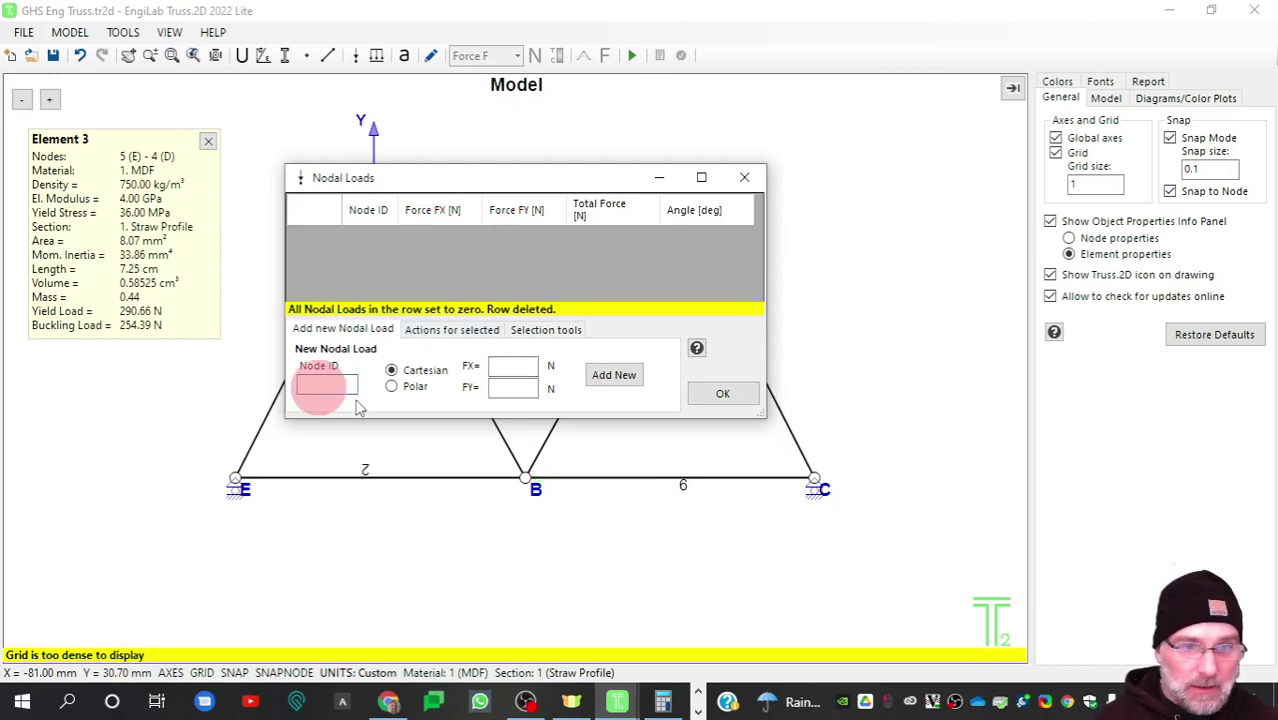
{"action": "left_click", "coordinate": [512, 388]}
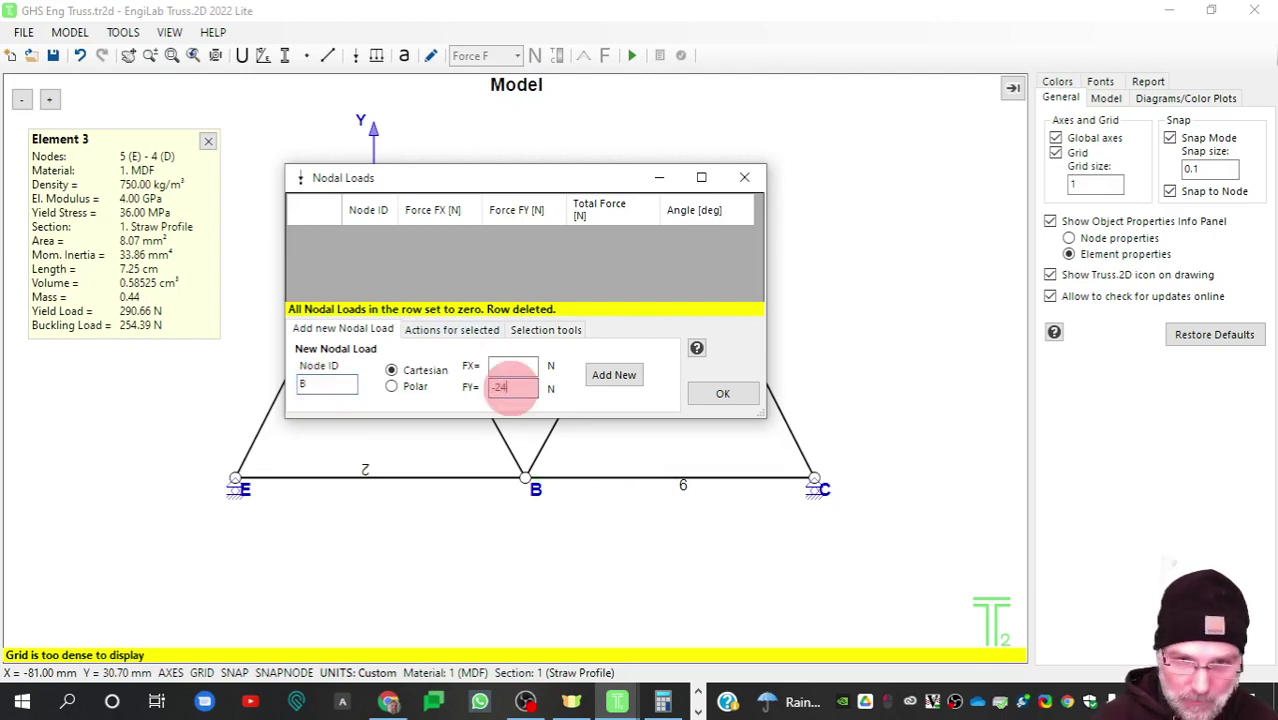
{"action": "left_click", "coordinate": [613, 375]}
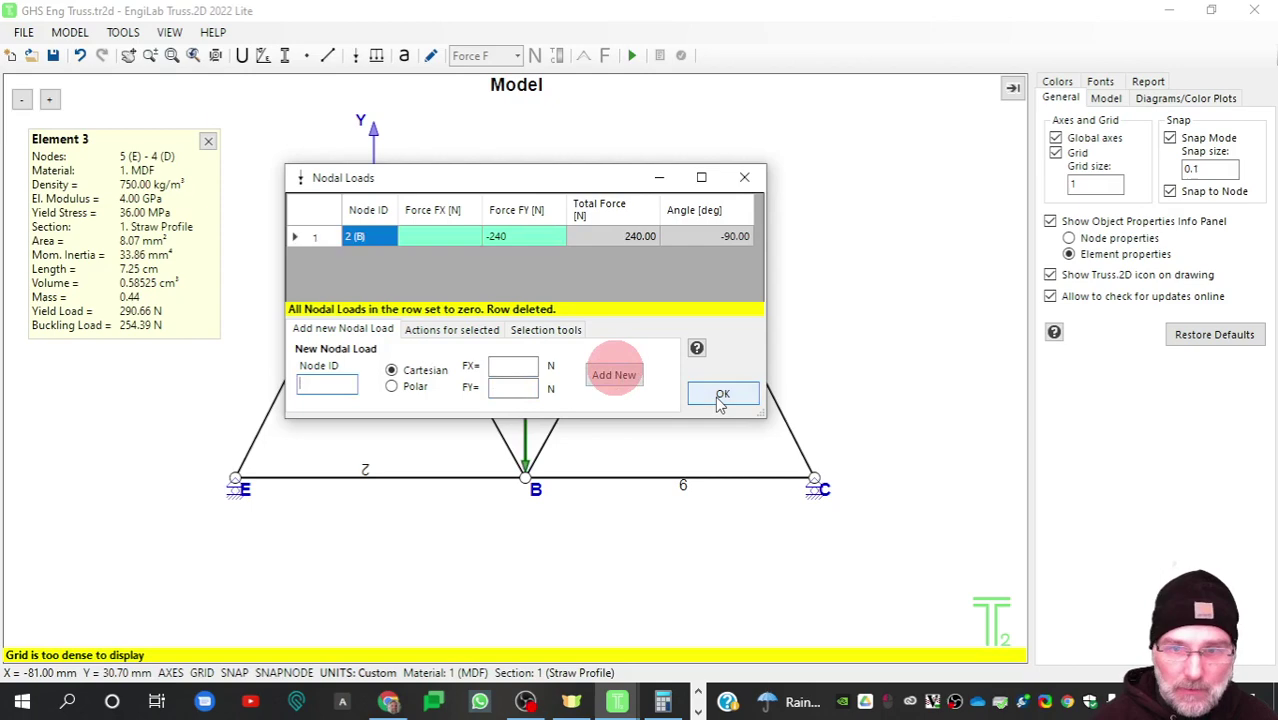
{"action": "left_click_drag", "start_coordinate": [590, 177], "coordinate": [575, 121]}
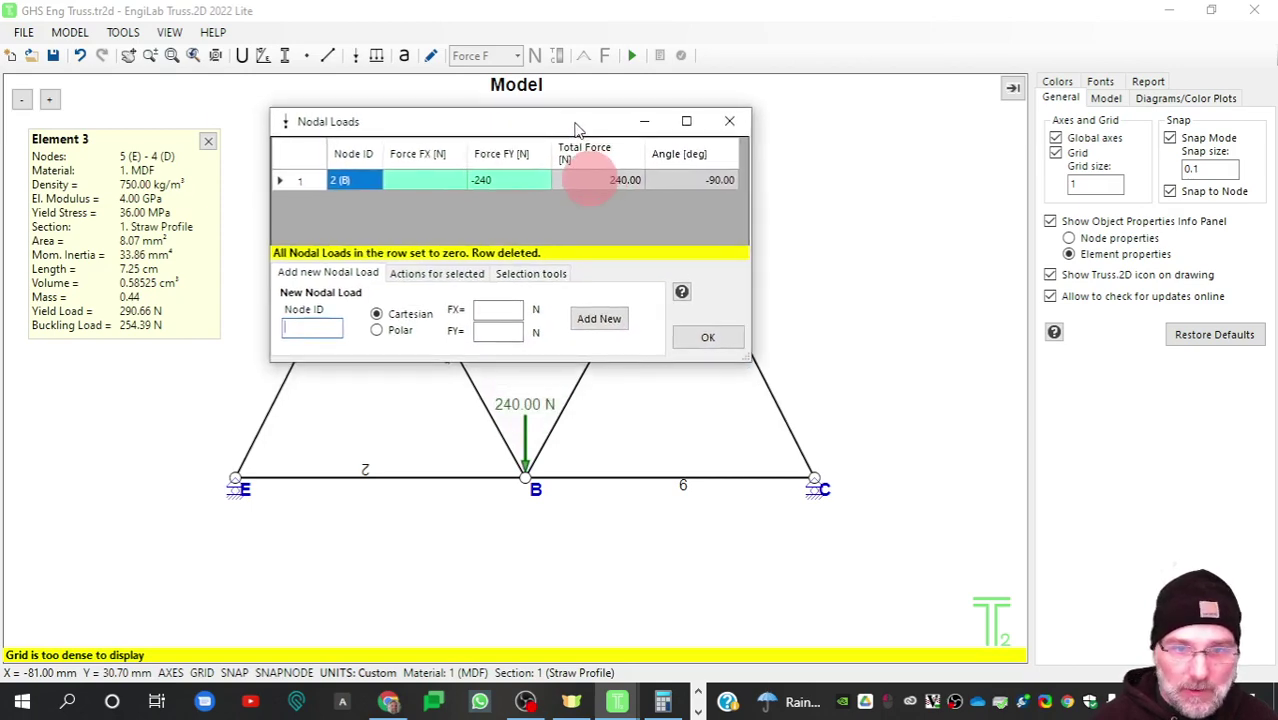
{"action": "left_click", "coordinate": [701, 336]}
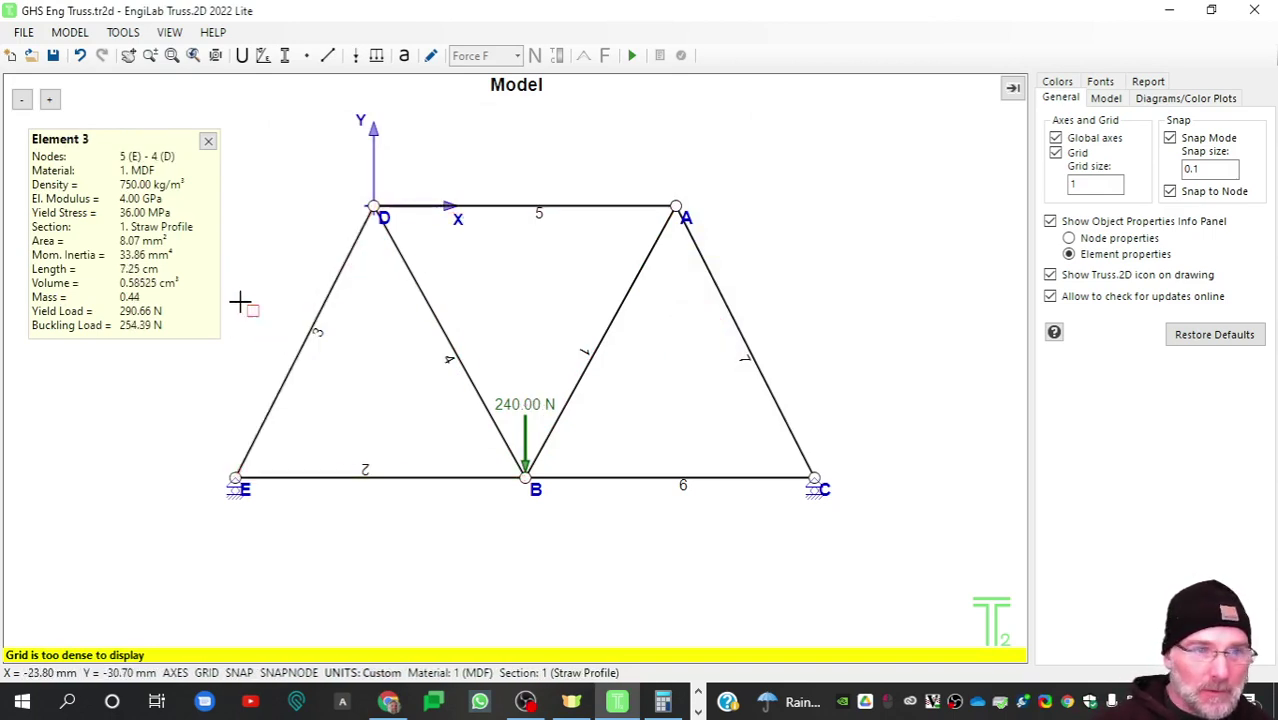
Step: Insert nodes F and H on member 3 (E–D) and node G on member 7 (A–C)
{"action": "left_click_drag", "start_coordinate": [133, 138], "coordinate": [180, 226]}
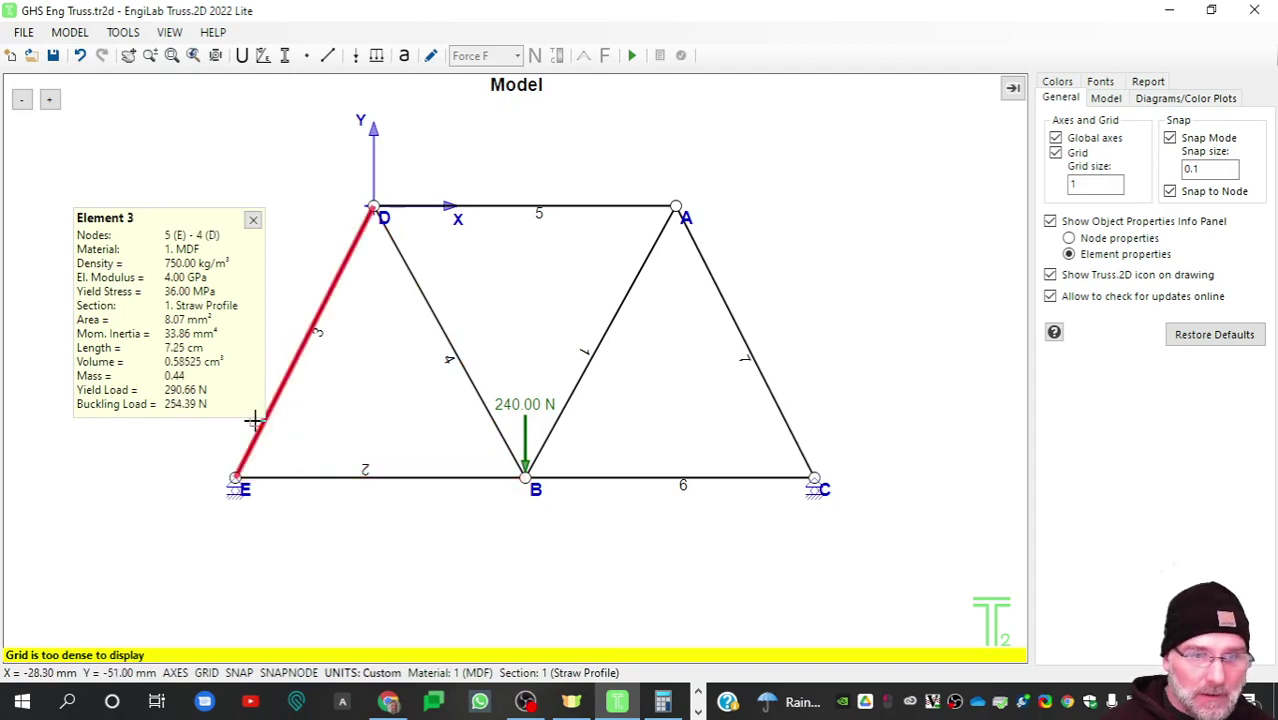
{"action": "left_click", "coordinate": [282, 390]}
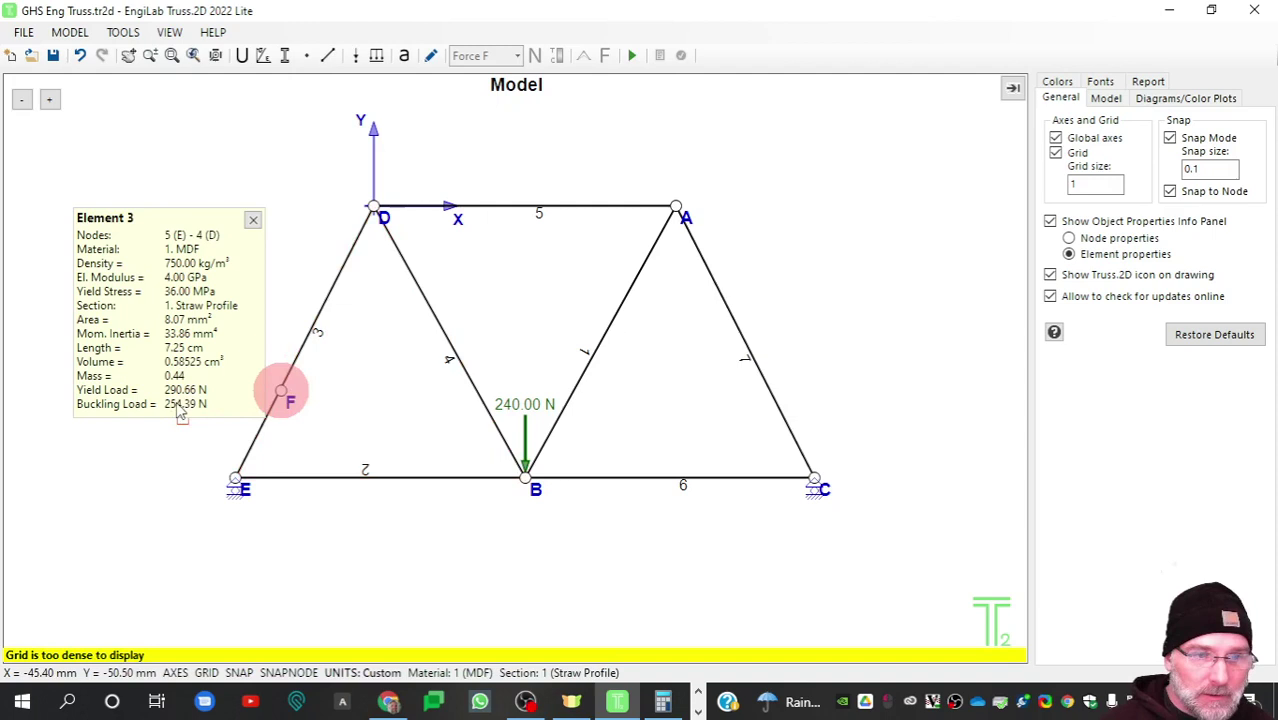
{"action": "left_click", "coordinate": [760, 367]}
{"action": "left_click", "coordinate": [304, 347]}
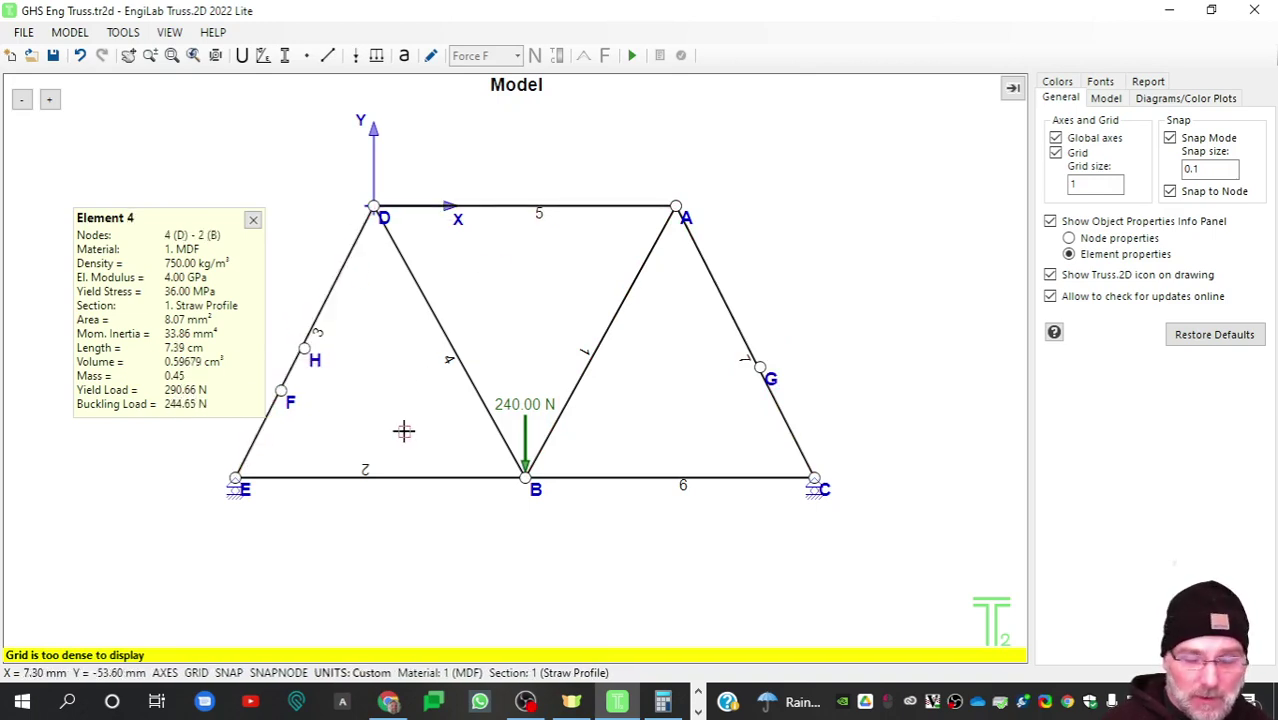
Step: Delete nodes H and F from member 3 and the extra node from member 7
{"action": "right_click", "coordinate": [306, 349]}
{"action": "mouse_move", "coordinate": [372, 372]}
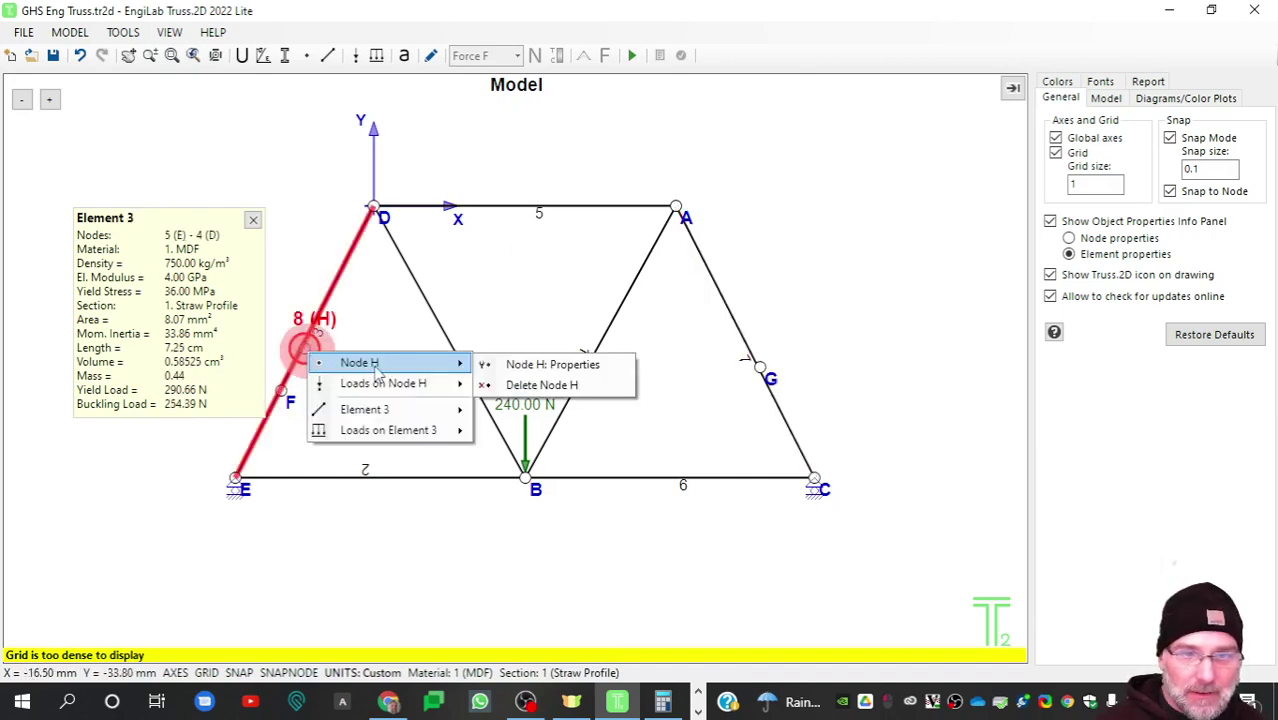
{"action": "left_click", "coordinate": [512, 382]}
{"action": "right_click", "coordinate": [286, 397]}
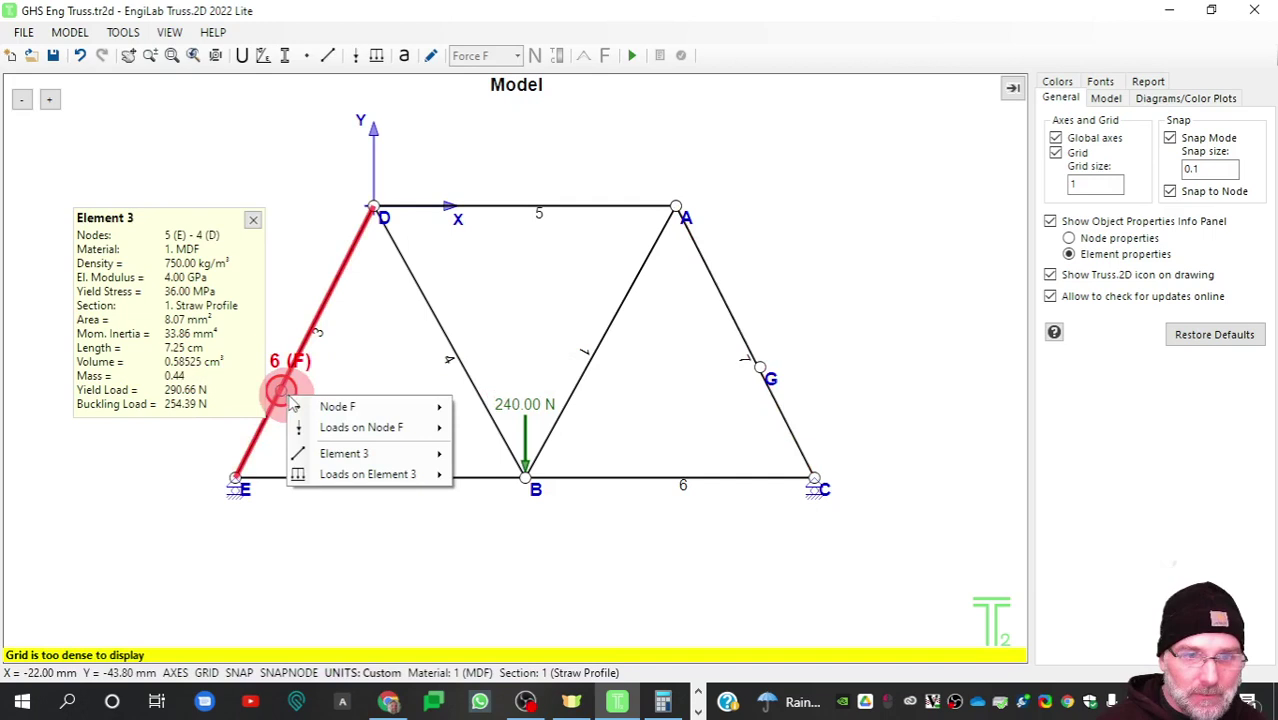
{"action": "mouse_move", "coordinate": [400, 408]}
{"action": "left_click", "coordinate": [458, 430]}
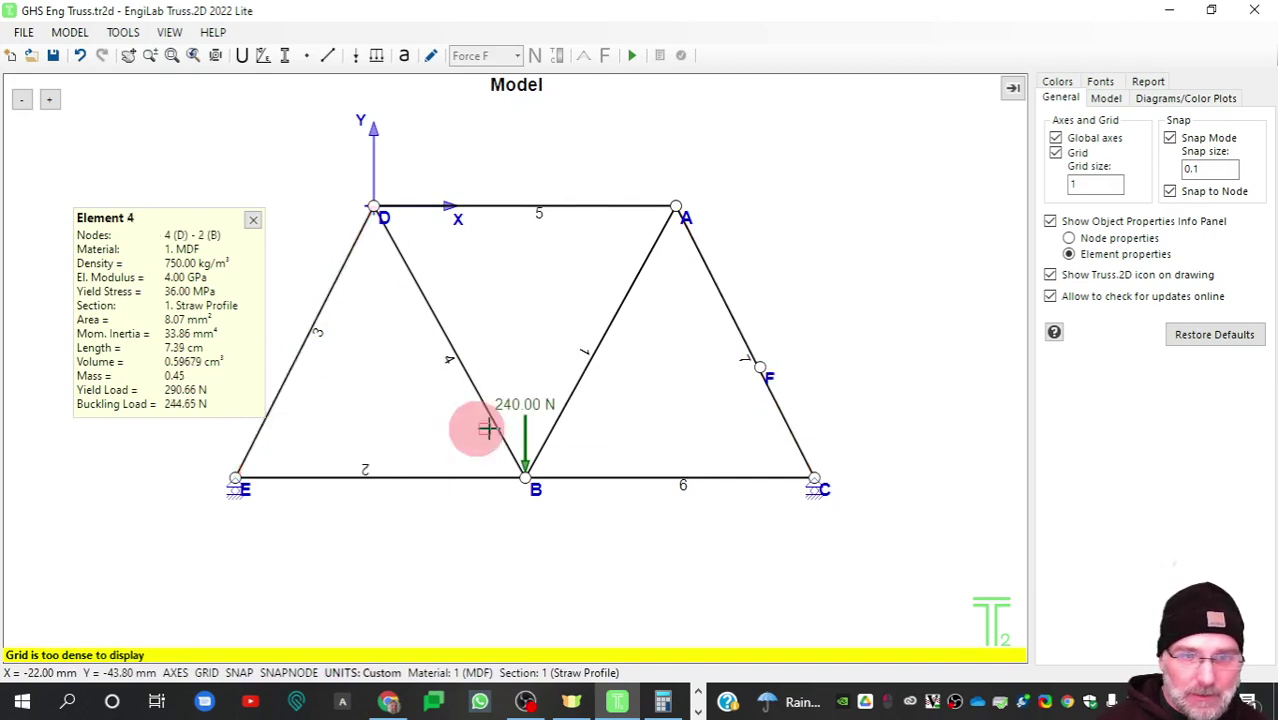
{"action": "right_click", "coordinate": [762, 369]}
{"action": "mouse_move", "coordinate": [798, 381]}
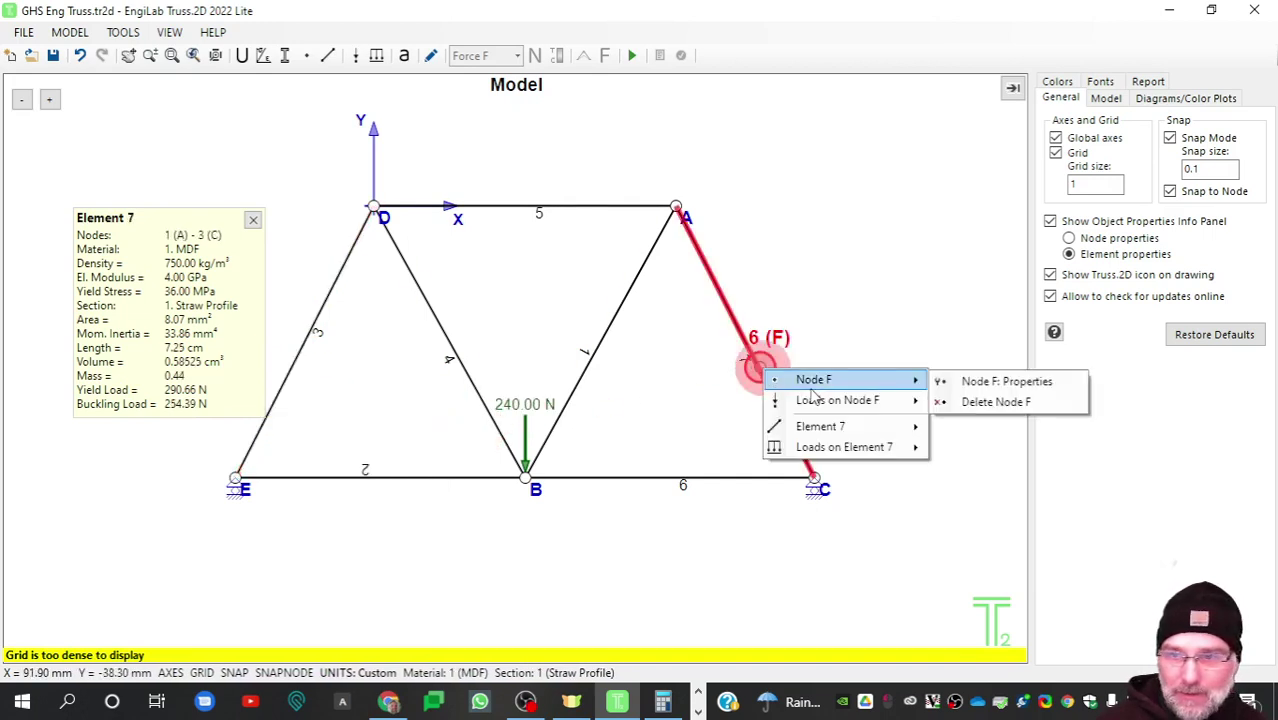
{"action": "left_click", "coordinate": [965, 404]}
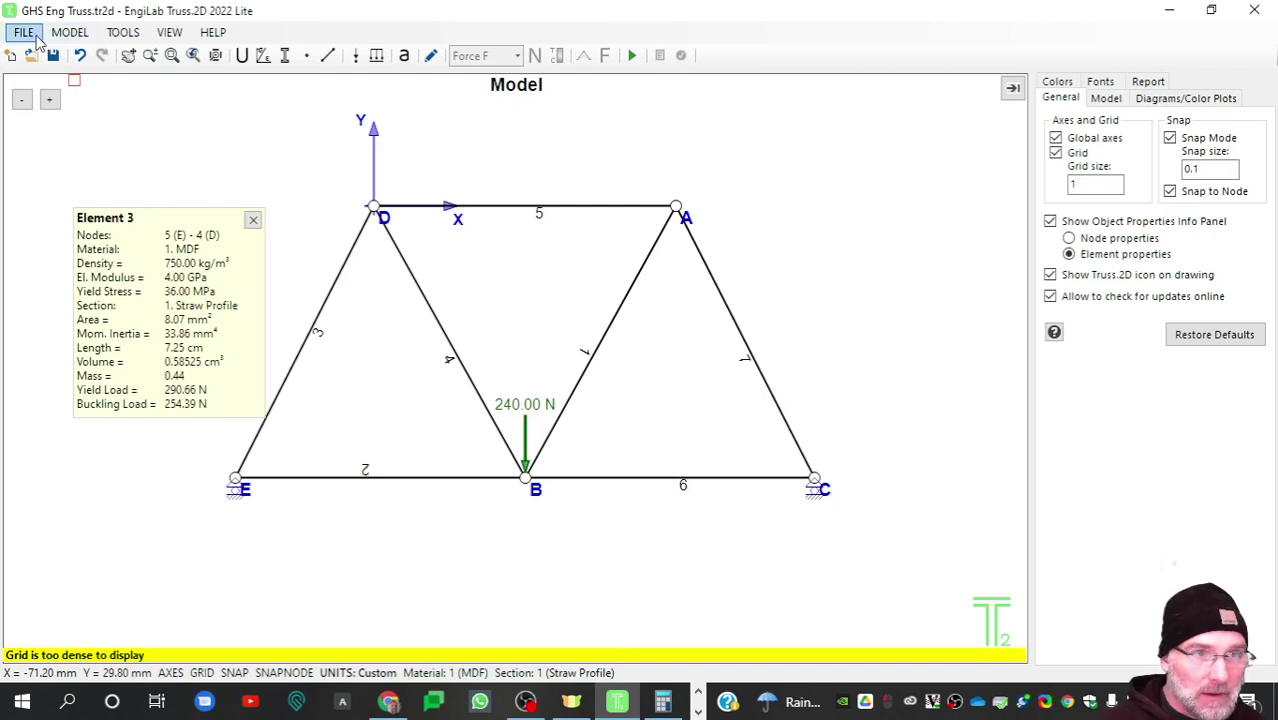
Step: Run the finite element analysis twice until it reports completion in 0.0000 seconds
{"action": "left_click", "coordinate": [66, 32]}
{"action": "left_click", "coordinate": [100, 235]}
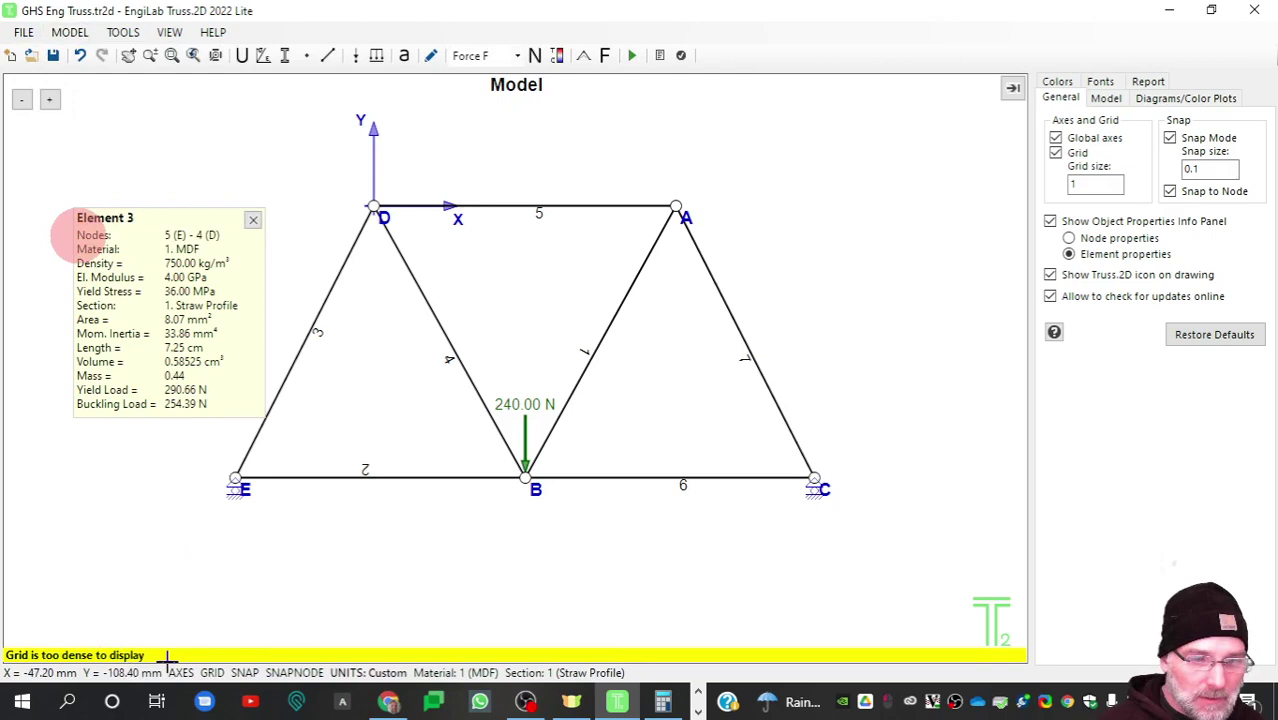
{"action": "left_click", "coordinate": [70, 32]}
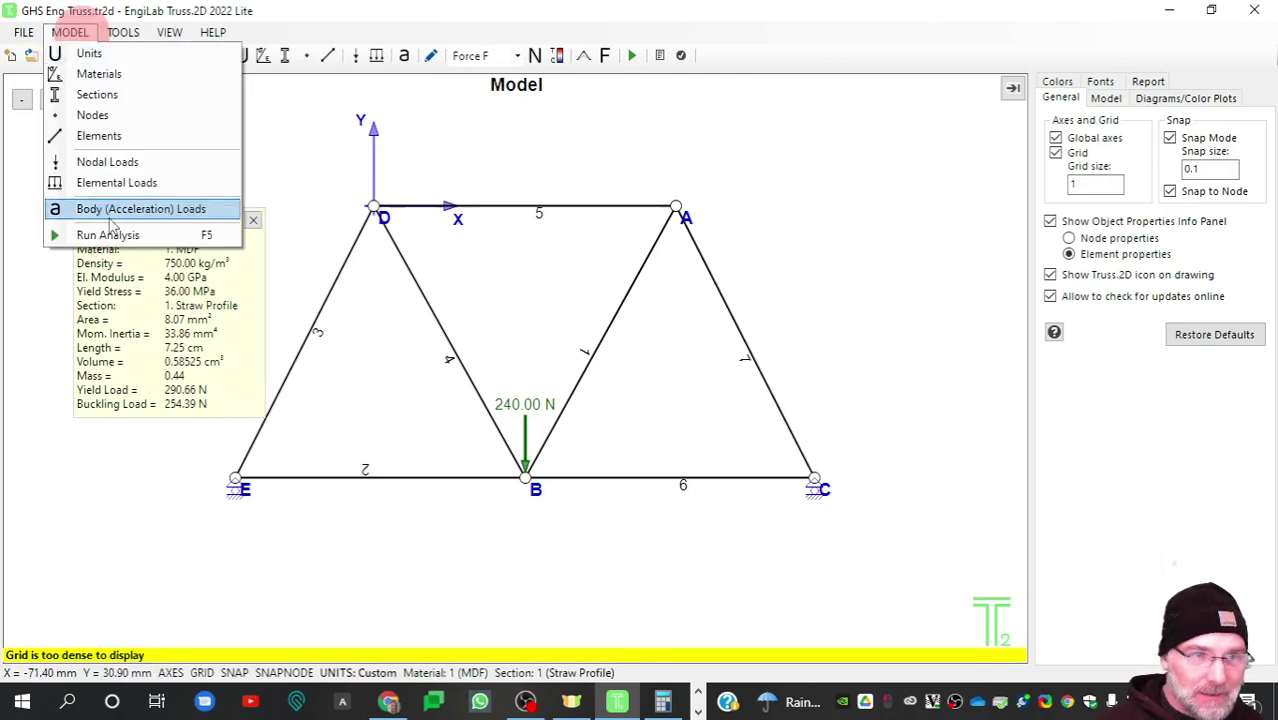
{"action": "left_click", "coordinate": [108, 237]}
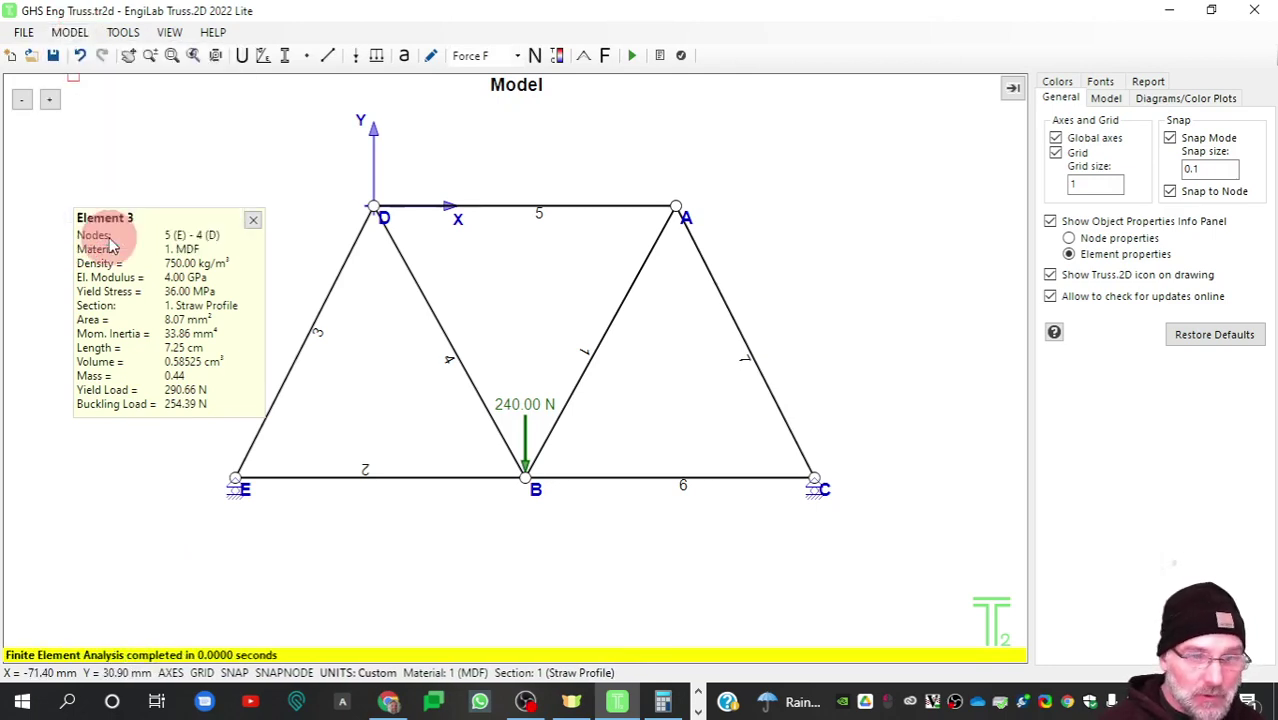
{"action": "mouse_move", "coordinate": [400, 320]}
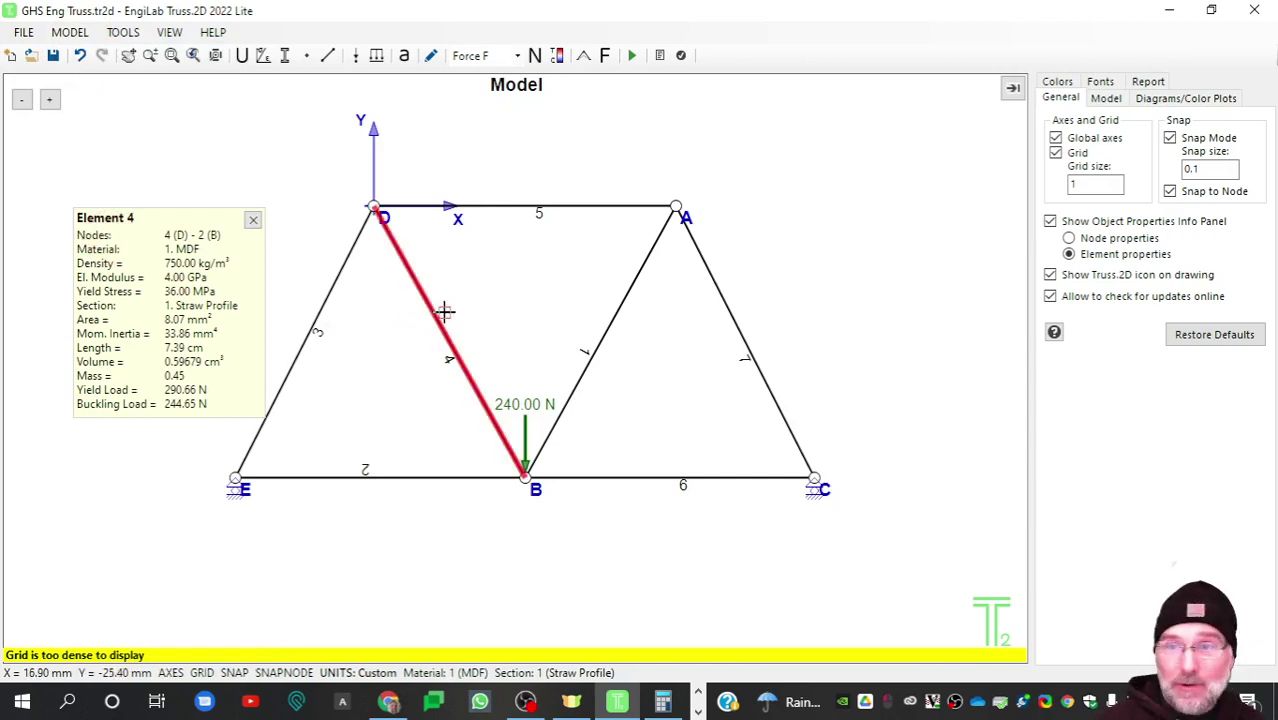
Step: Display the axial force diagram and check top member 5 (−128.06 N)
{"action": "left_click", "coordinate": [172, 33]}
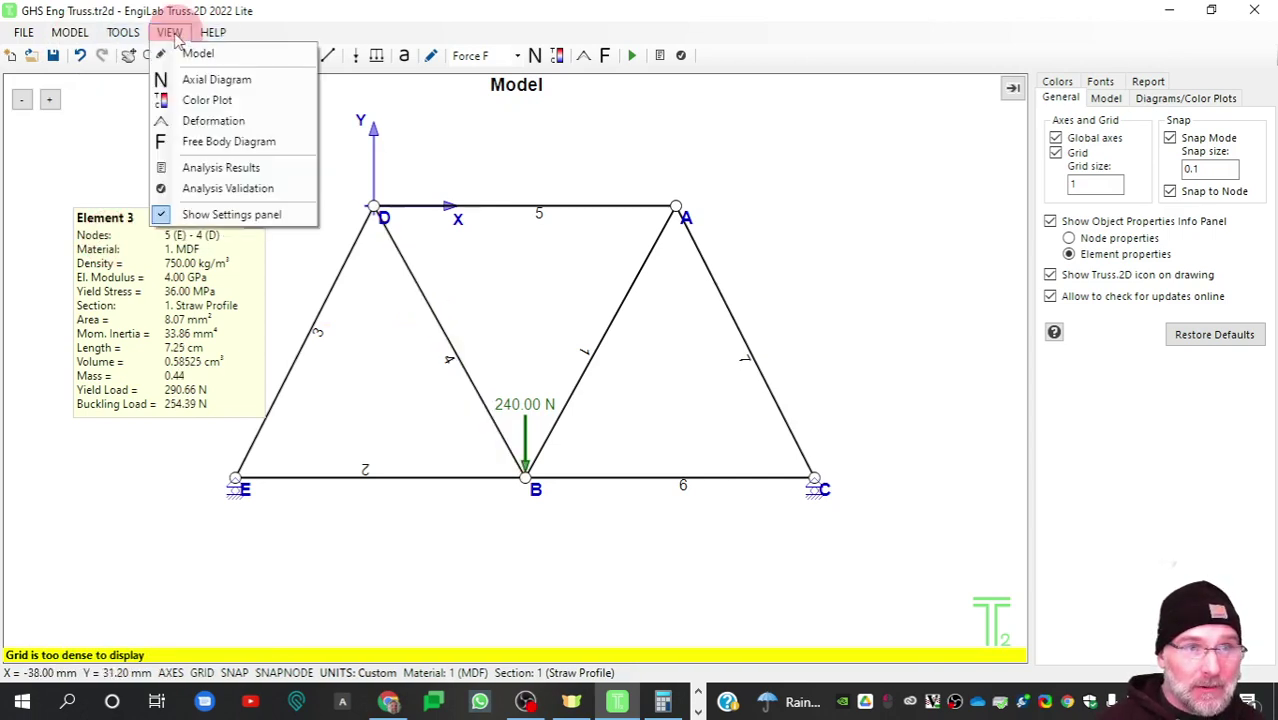
{"action": "left_click", "coordinate": [192, 82]}
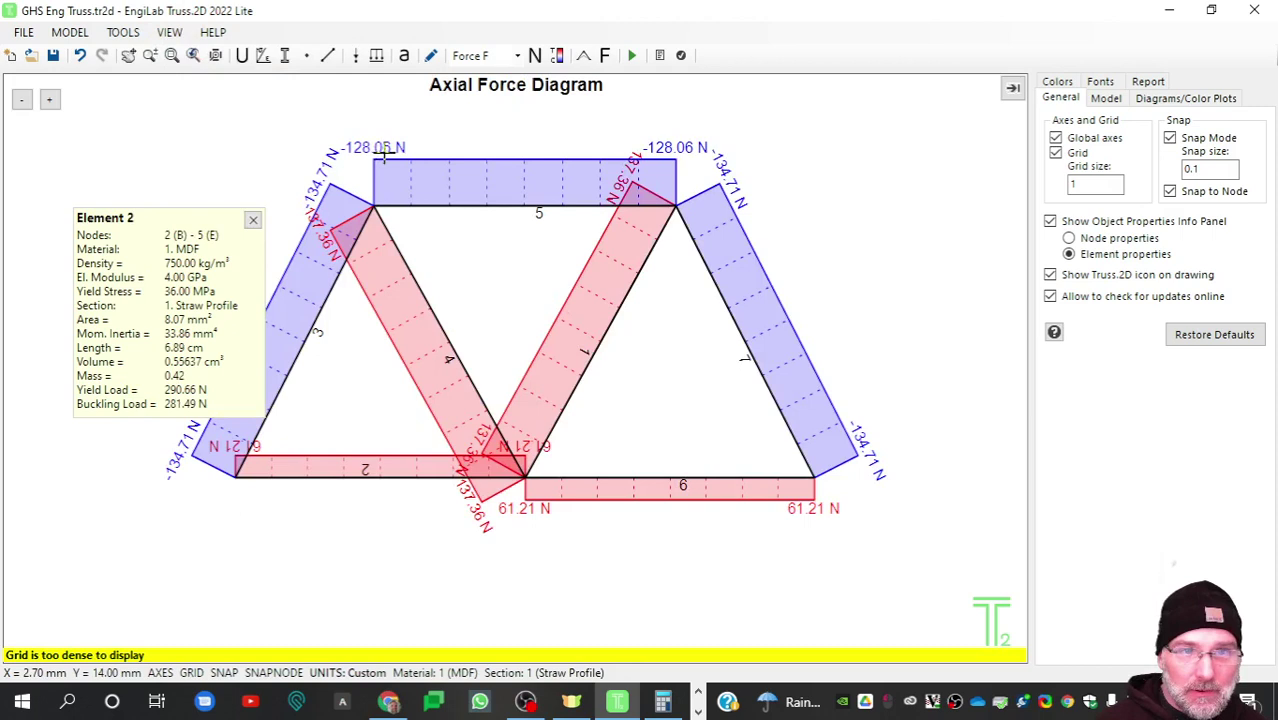
{"action": "left_click", "coordinate": [443, 160]}
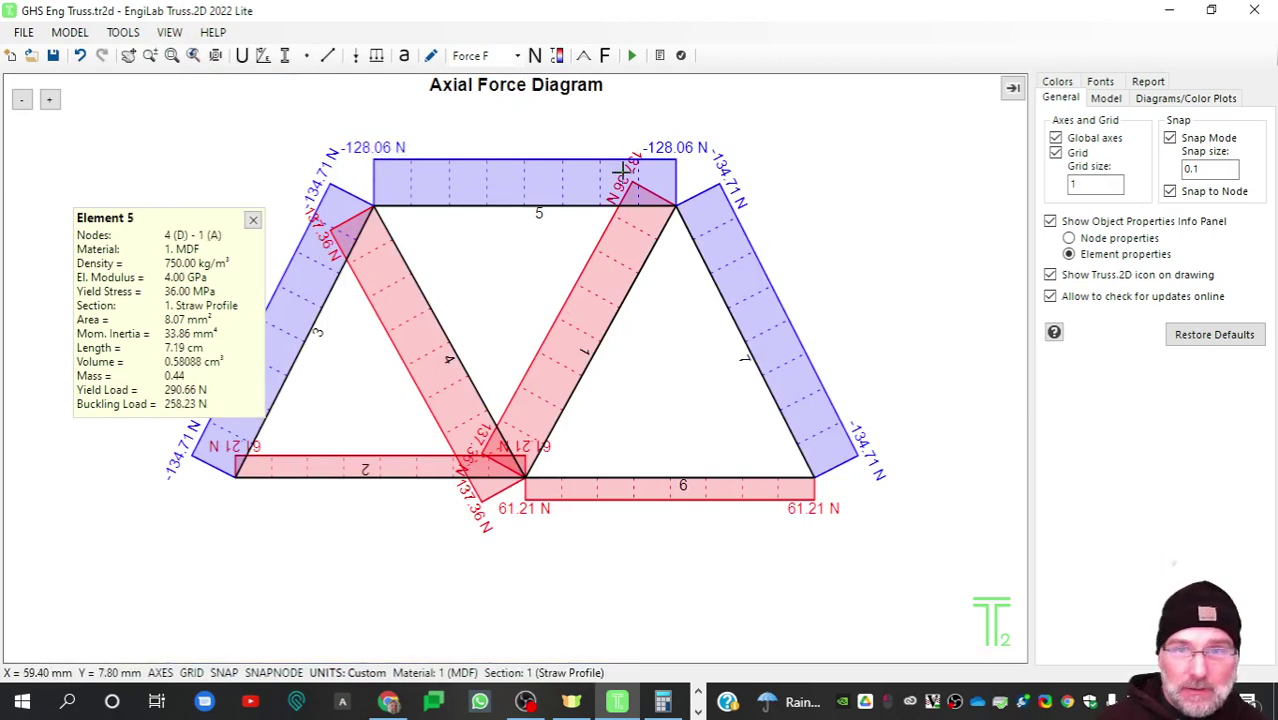
Step: Inspect member 7 and the diagonal members' axial forces, including diagonal member 1
{"action": "left_click", "coordinate": [781, 459]}
{"action": "left_click", "coordinate": [580, 378]}
{"action": "left_click", "coordinate": [465, 331]}
{"action": "left_click", "coordinate": [616, 240]}
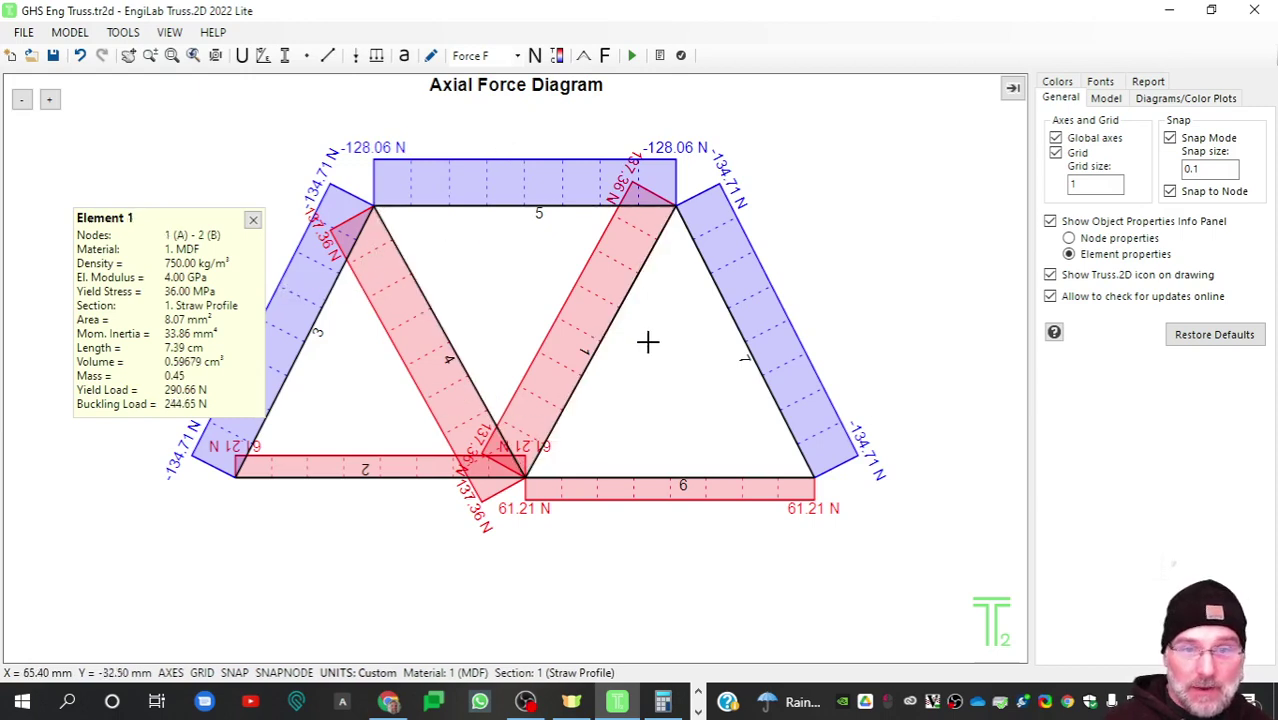
{"action": "mouse_move", "coordinate": [478, 470]}
{"action": "mouse_move", "coordinate": [564, 482]}
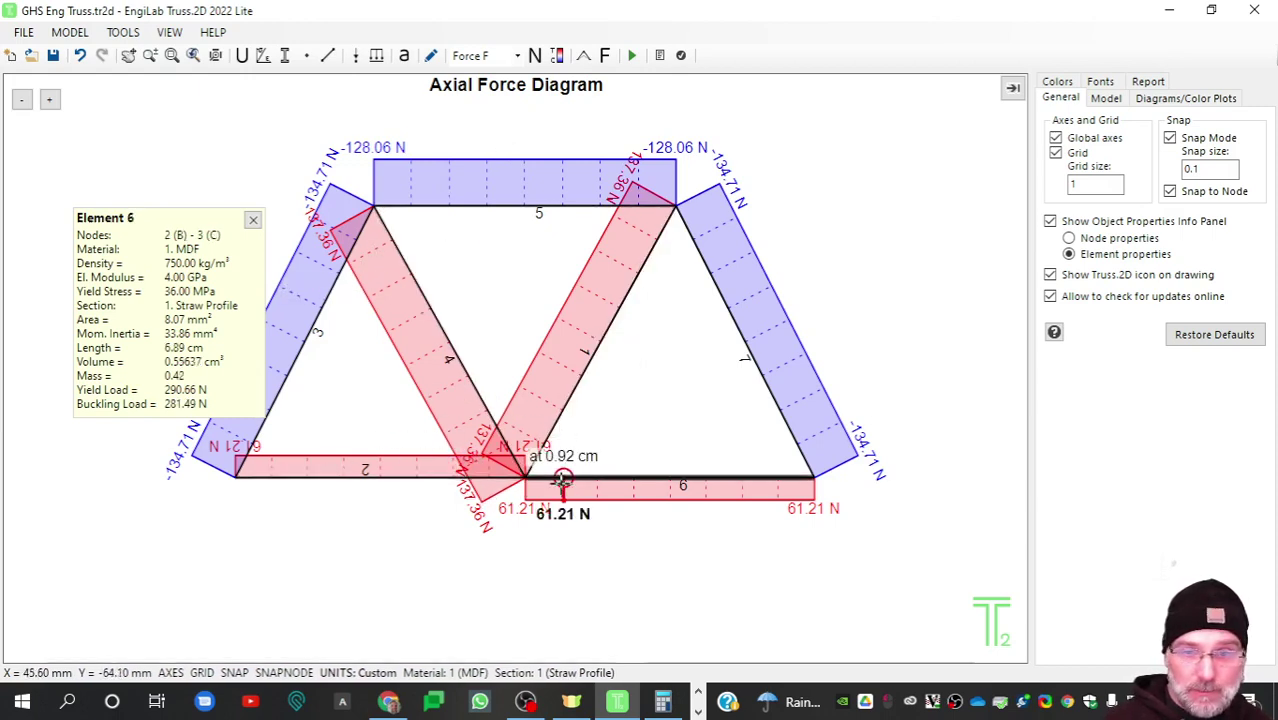
{"action": "mouse_move", "coordinate": [561, 368]}
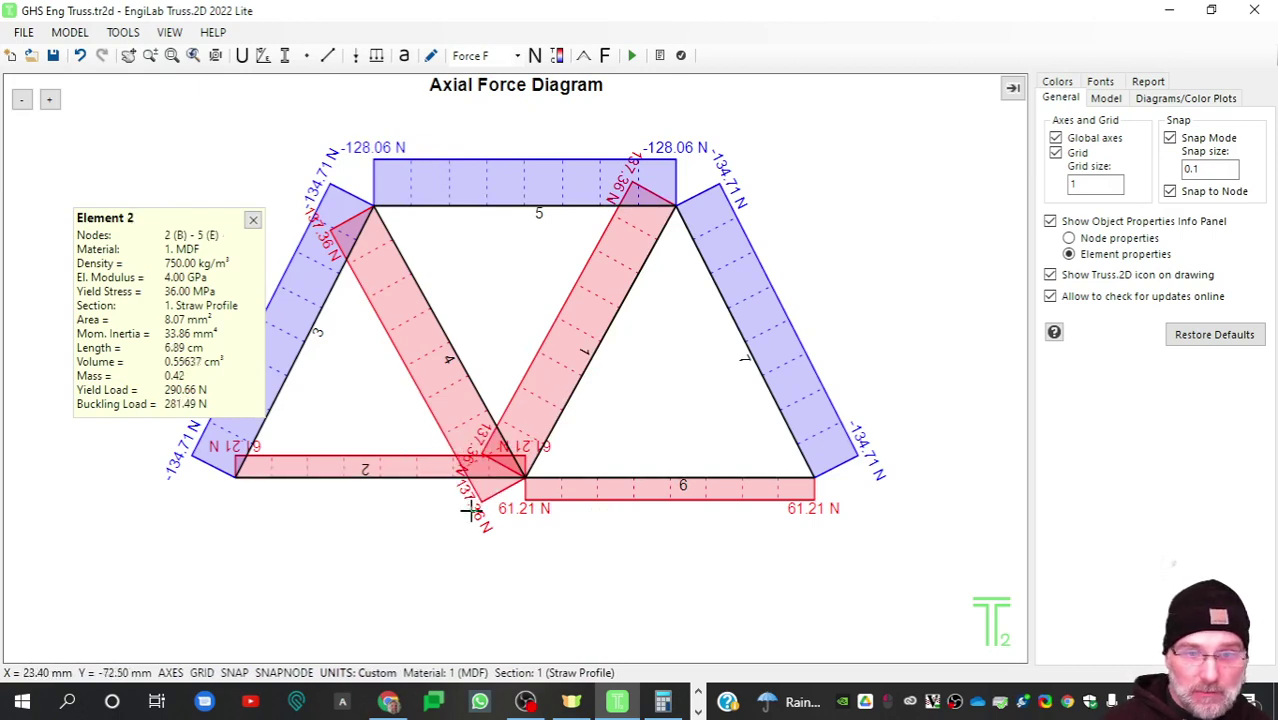
{"action": "mouse_move", "coordinate": [385, 189]}
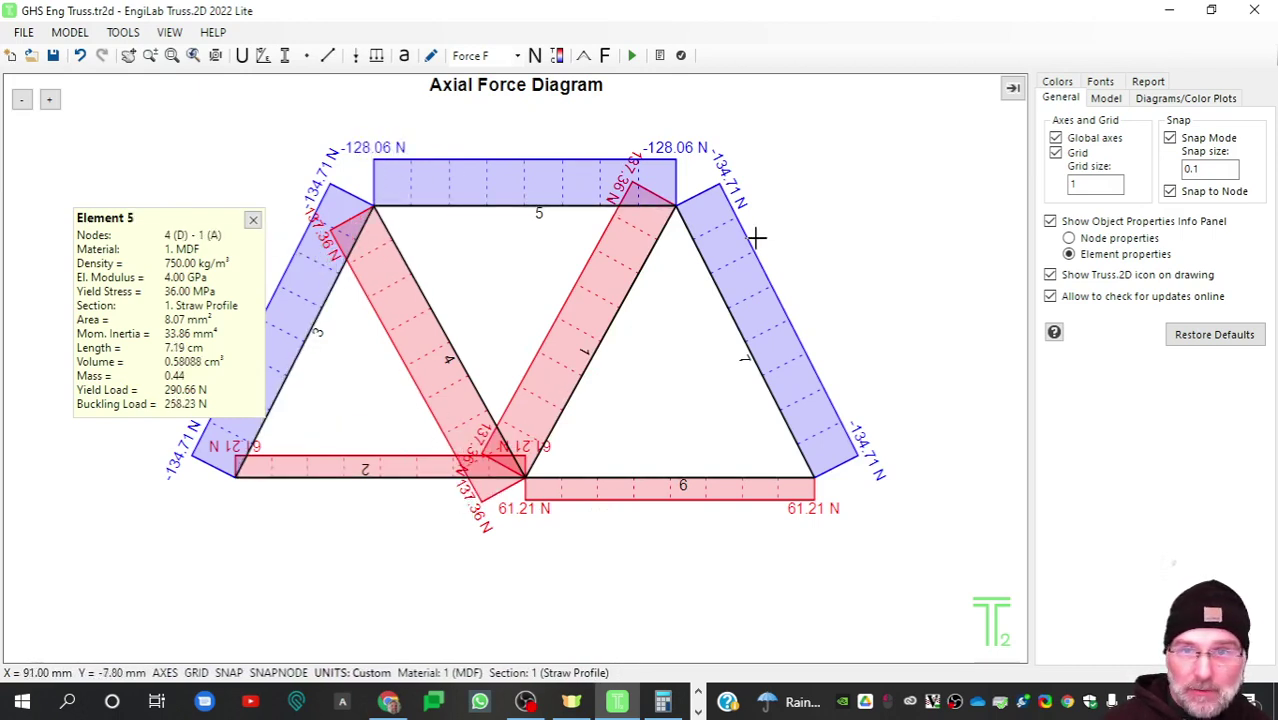
{"action": "left_click", "coordinate": [170, 34]}
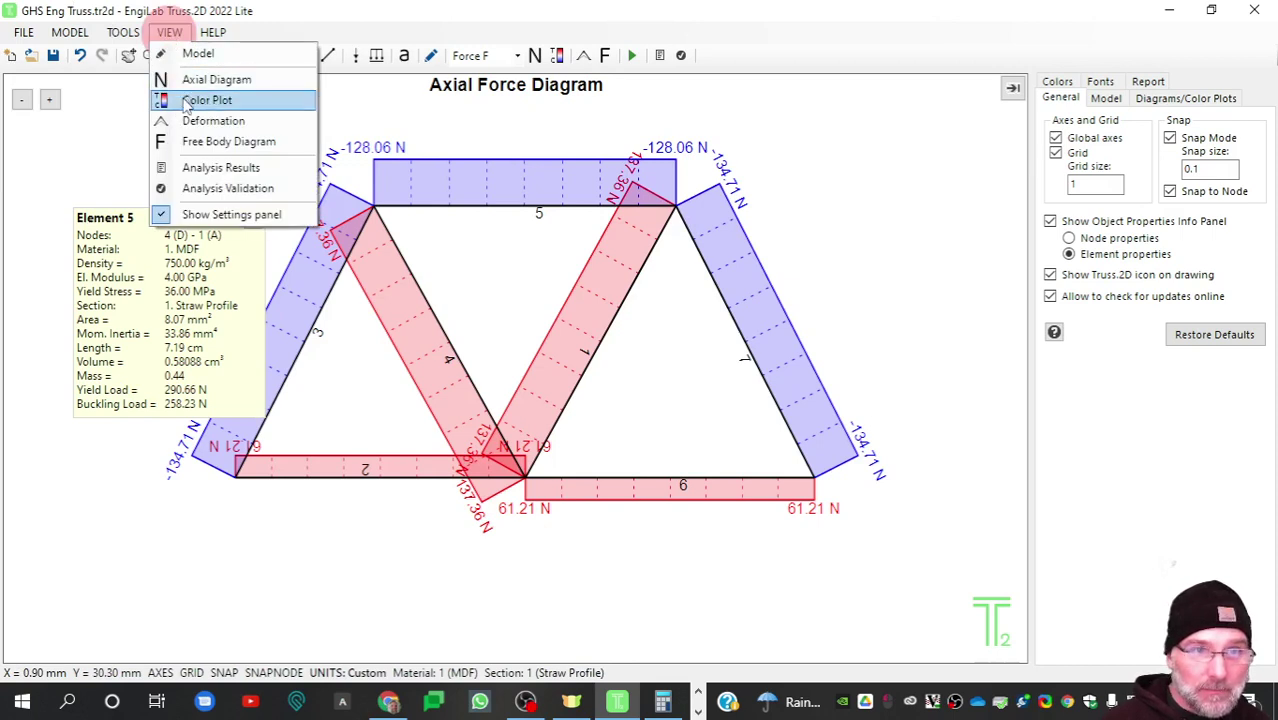
Step: Switch to the axial force color plot (−134.71 N to 137.36 N), cancelling a trial Zoom Window
{"action": "left_click", "coordinate": [183, 99]}
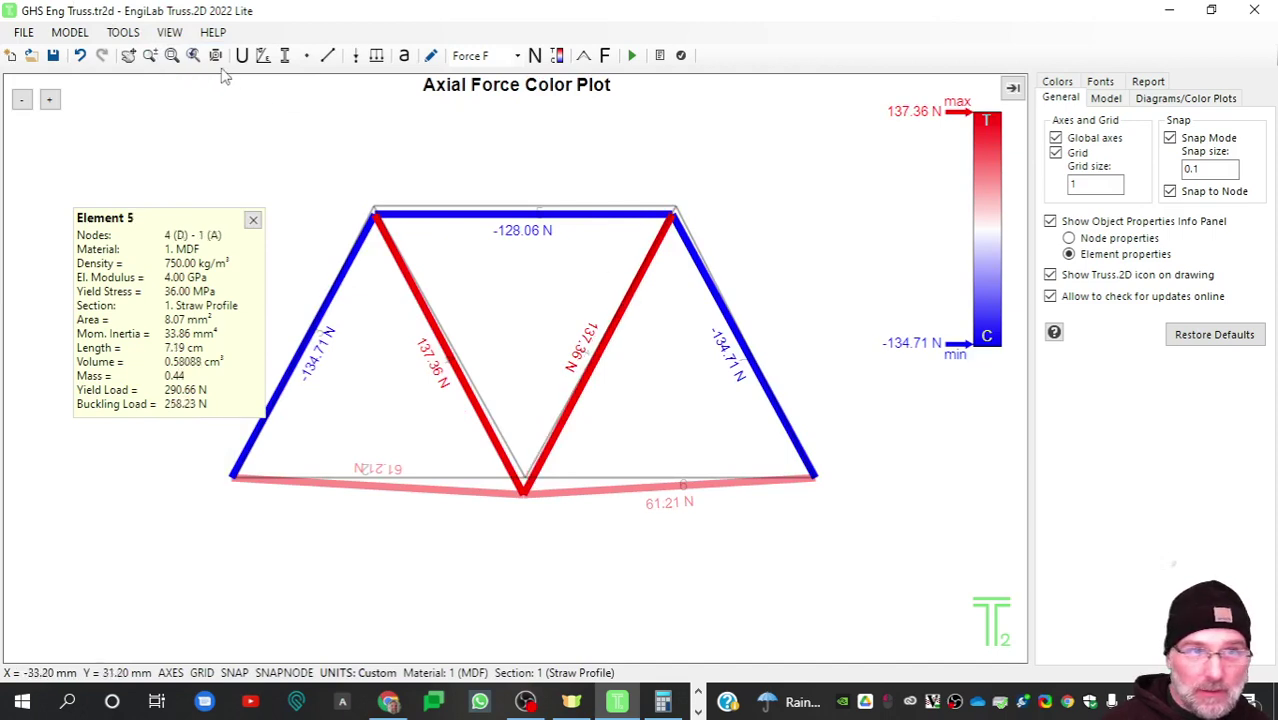
{"action": "left_click", "coordinate": [172, 58]}
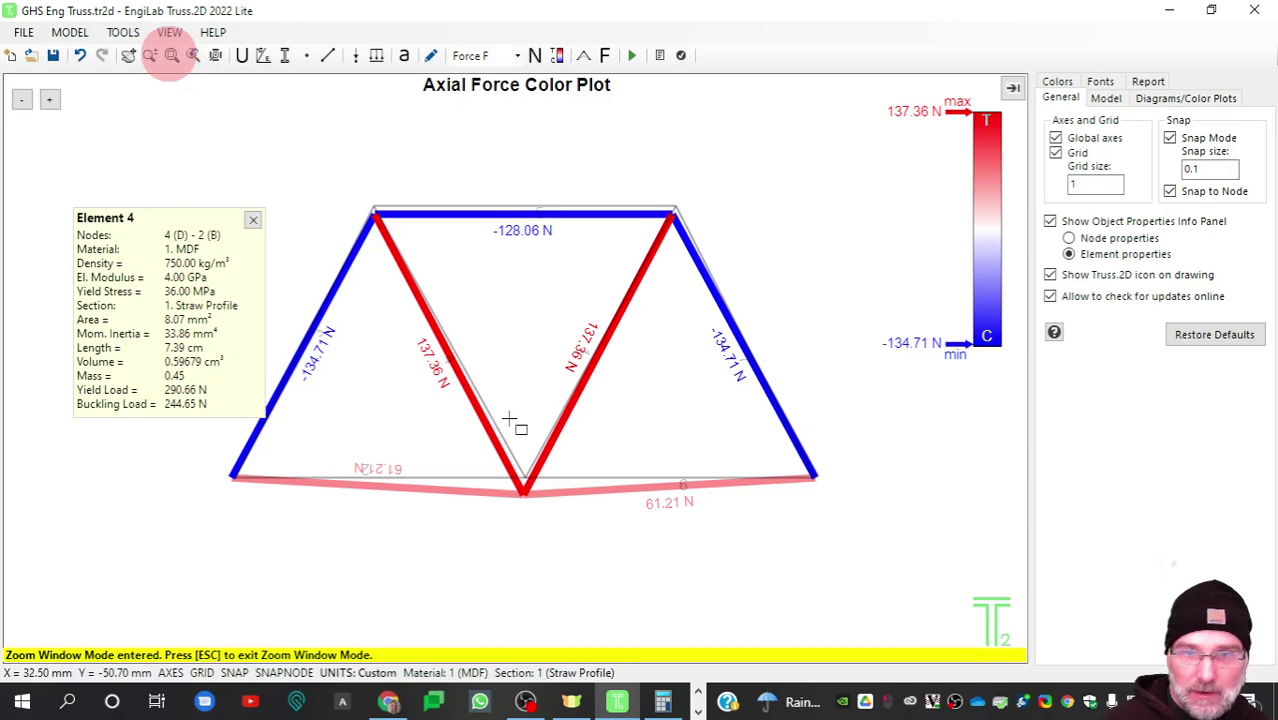
{"action": "key", "text": "Escape"}
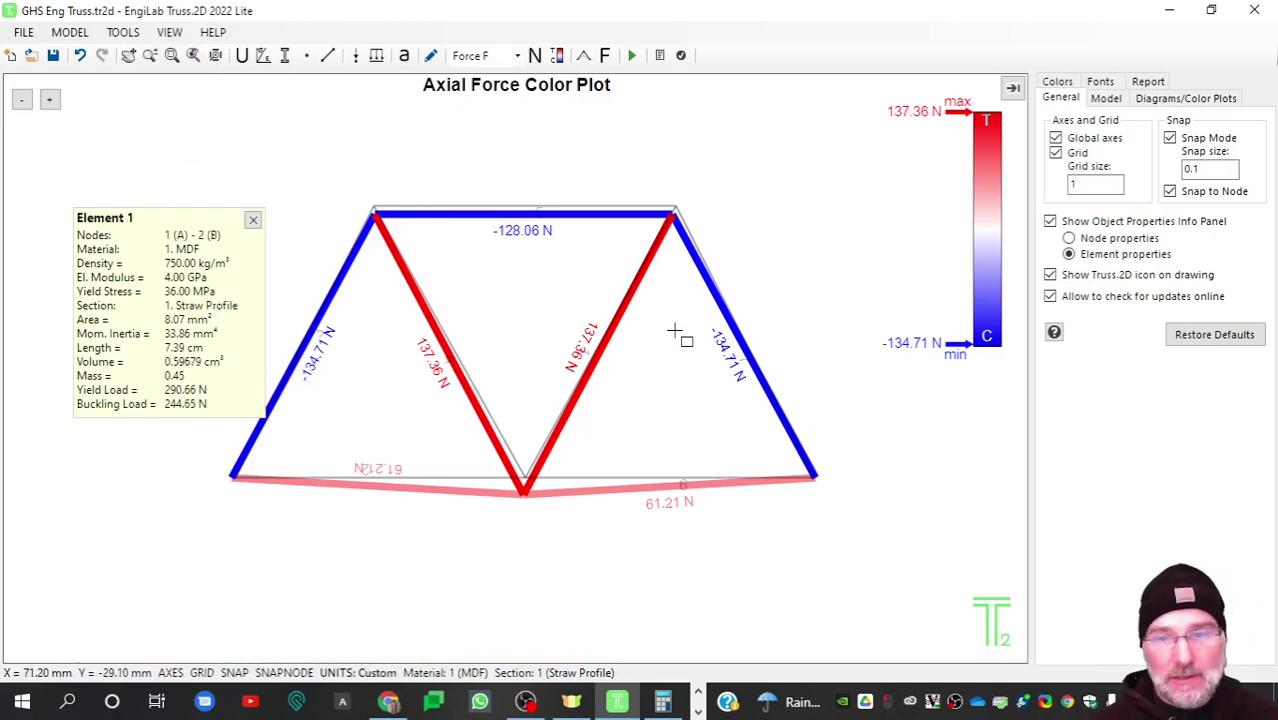
{"action": "left_click", "coordinate": [169, 32]}
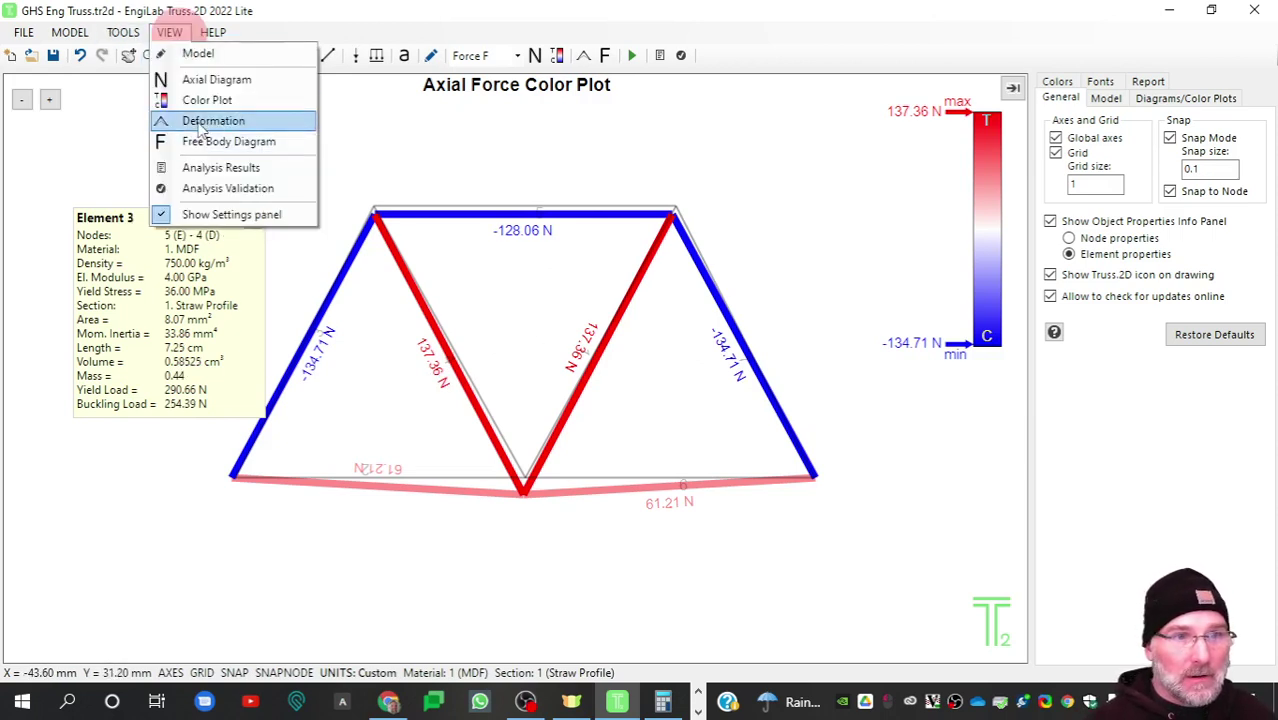
Step: Show the deformed shape, then the free body diagram with 120 N reactions at E and C
{"action": "left_click", "coordinate": [199, 122]}
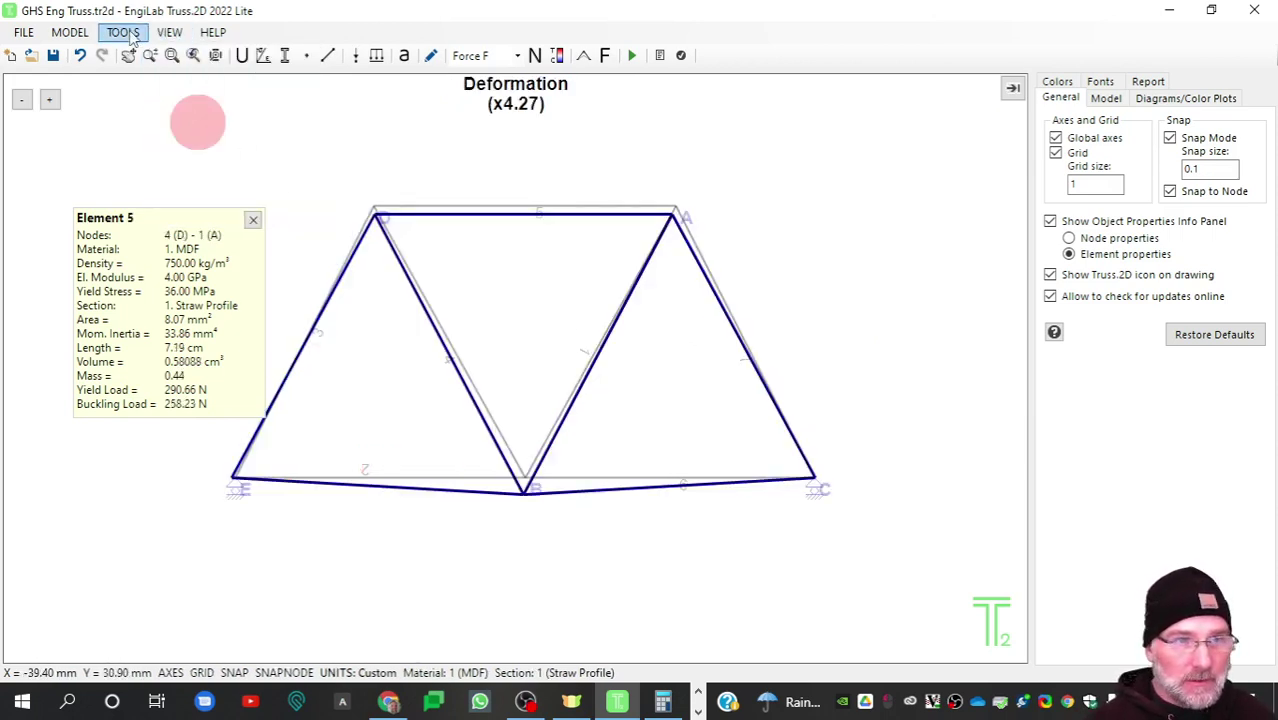
{"action": "left_click", "coordinate": [169, 32]}
{"action": "left_click", "coordinate": [201, 141]}
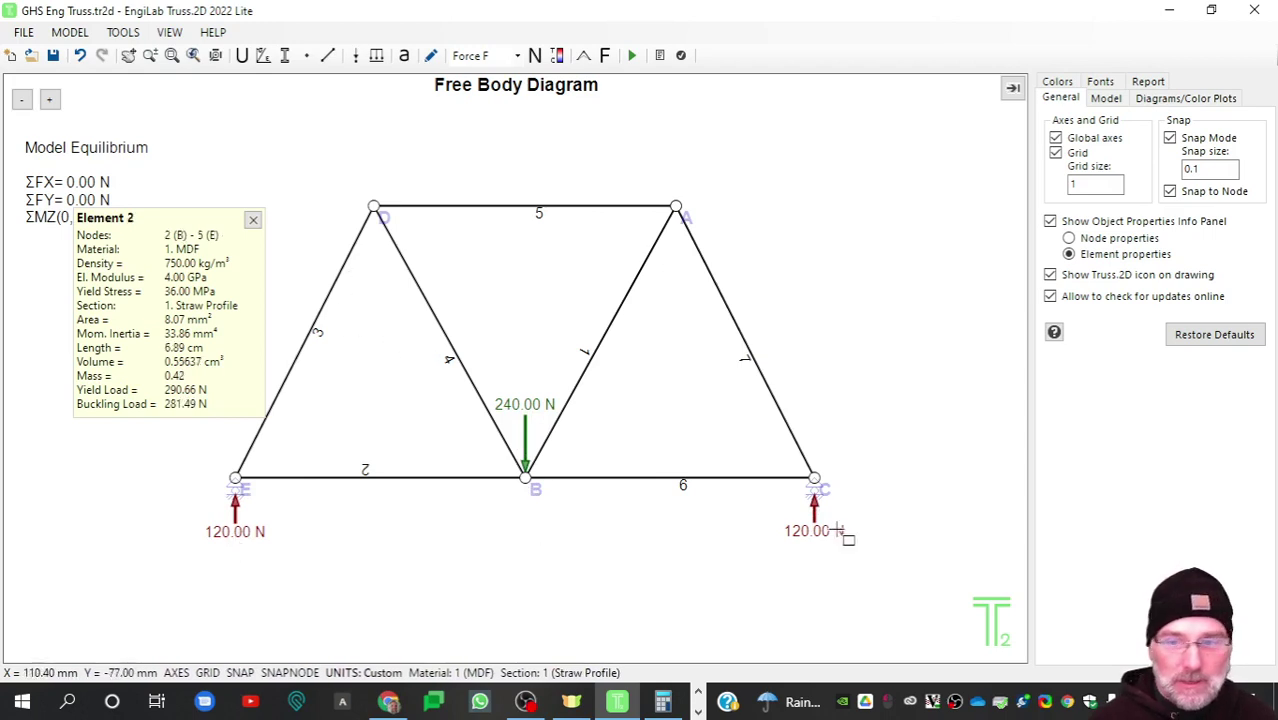
{"action": "left_click", "coordinate": [168, 217]}
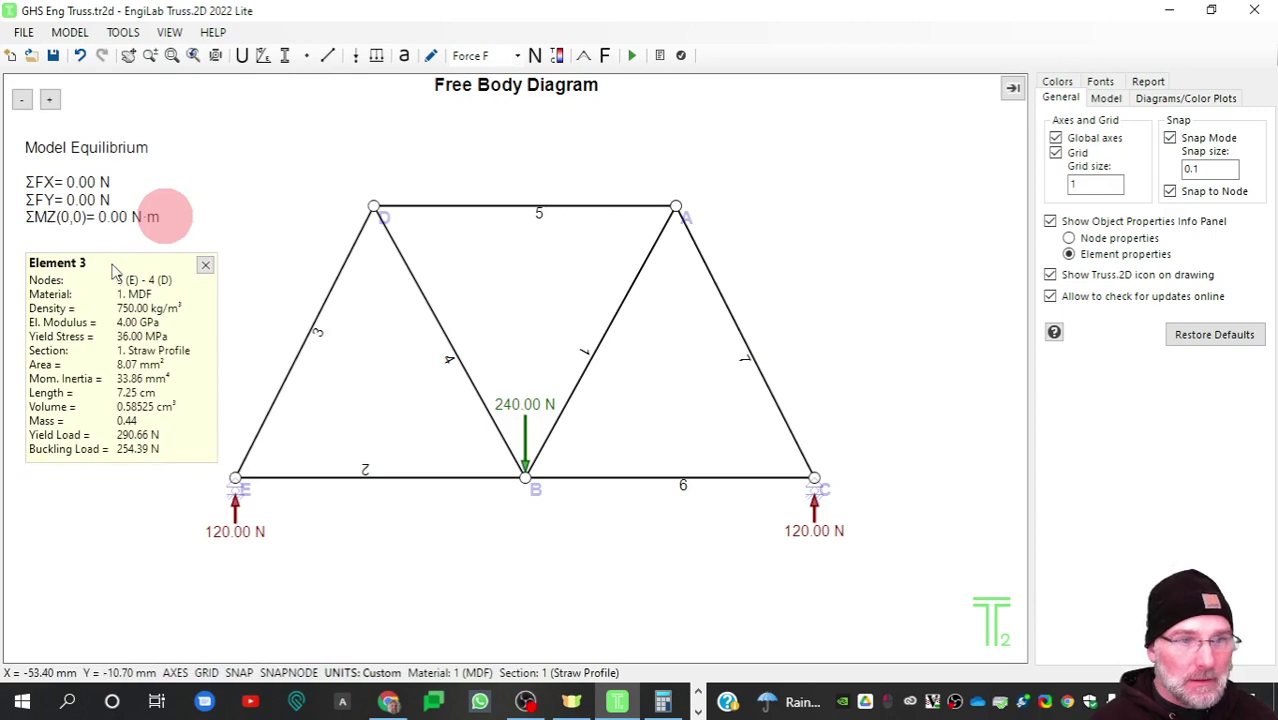
{"action": "left_click_drag", "start_coordinate": [112, 268], "coordinate": [116, 257]}
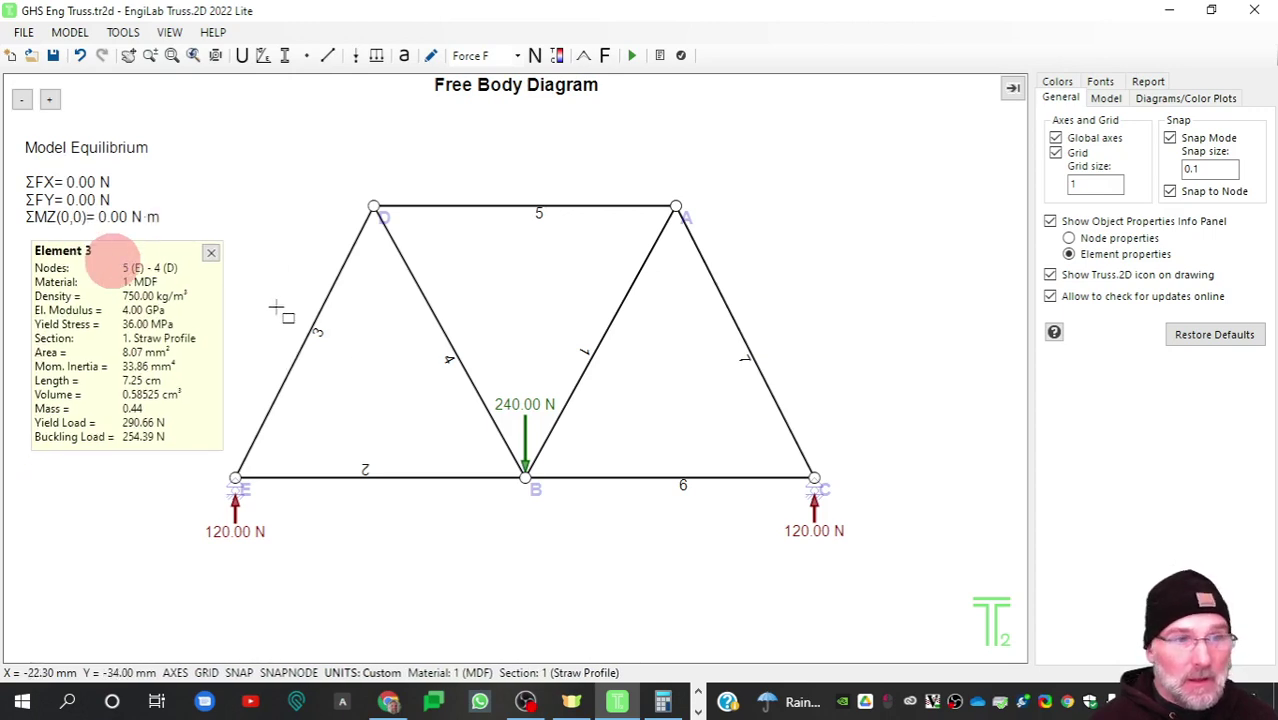